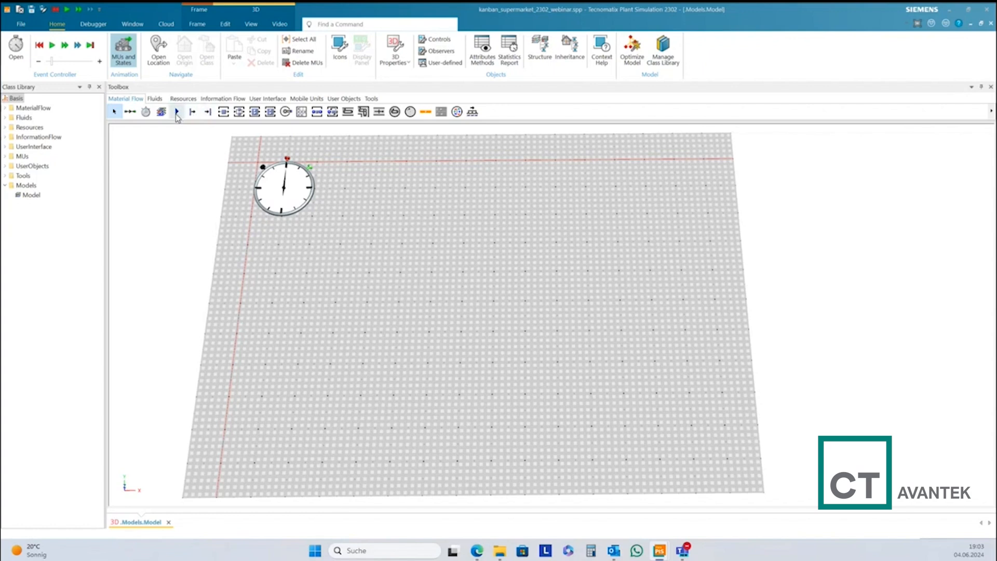
Place a Drain near the model's far-right edge and an AssemblyStation just to its left.
click(207, 113)
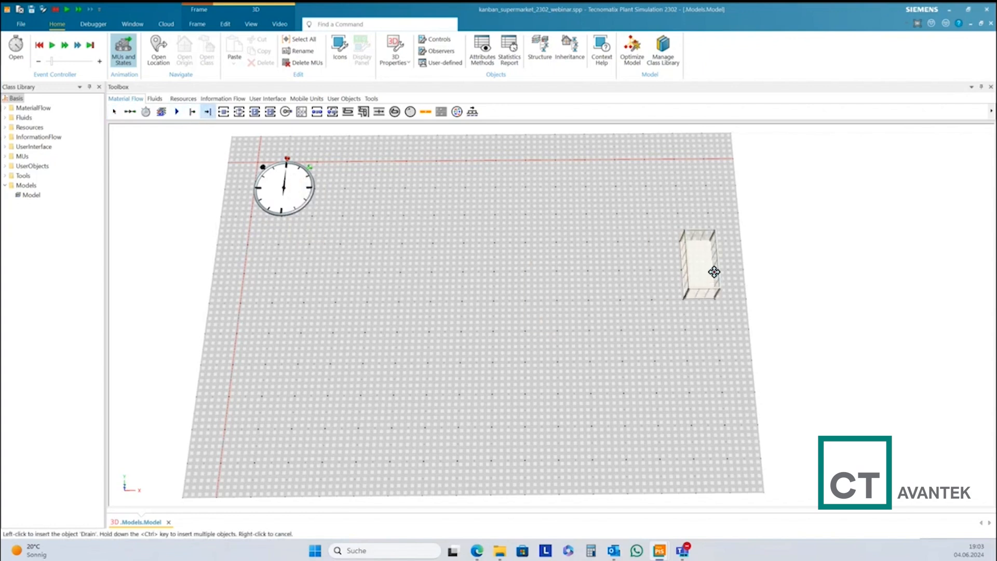
click(797, 291)
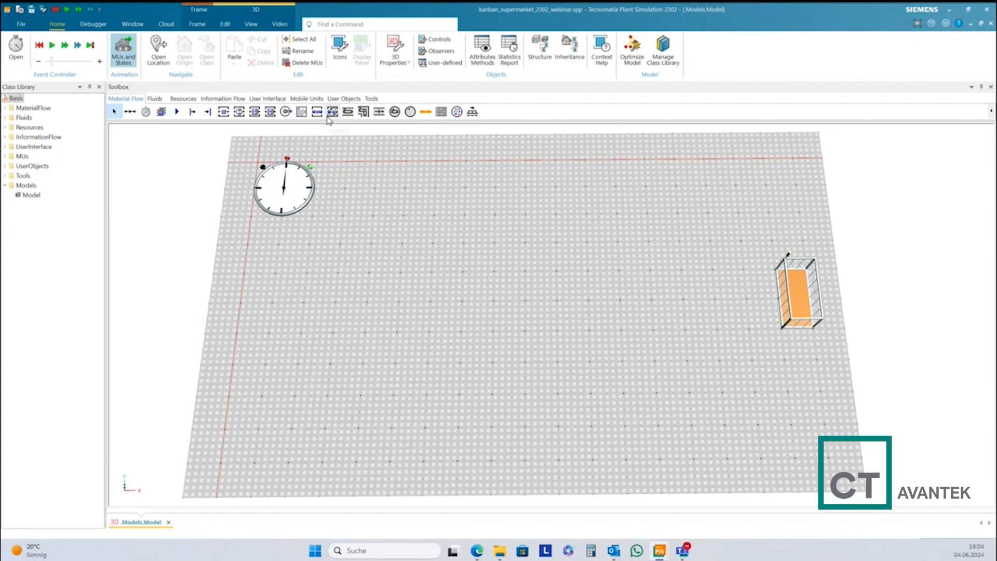
click(255, 114)
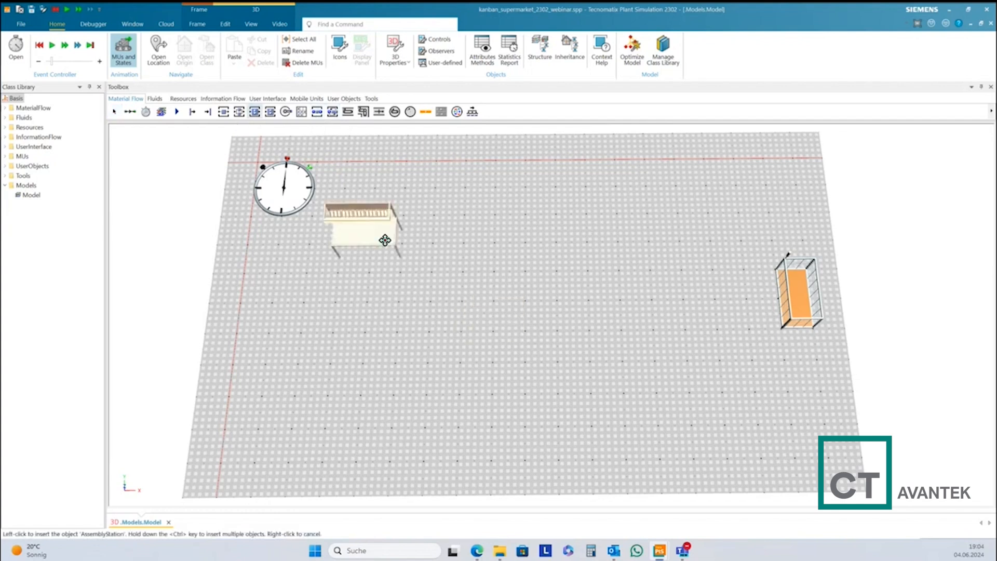
click(698, 312)
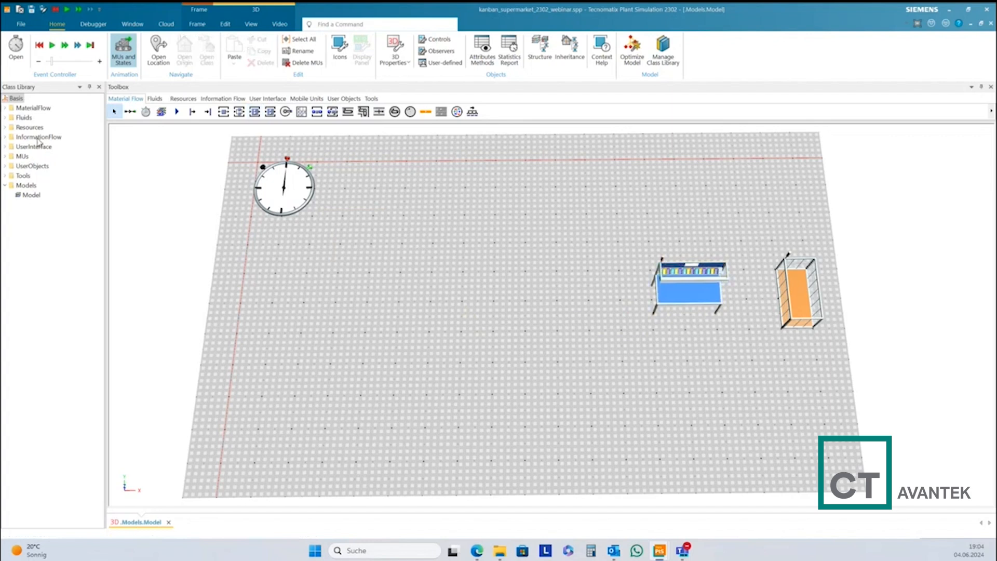
Place a Source on the floor, below and to the left of the assembly station.
click(193, 111)
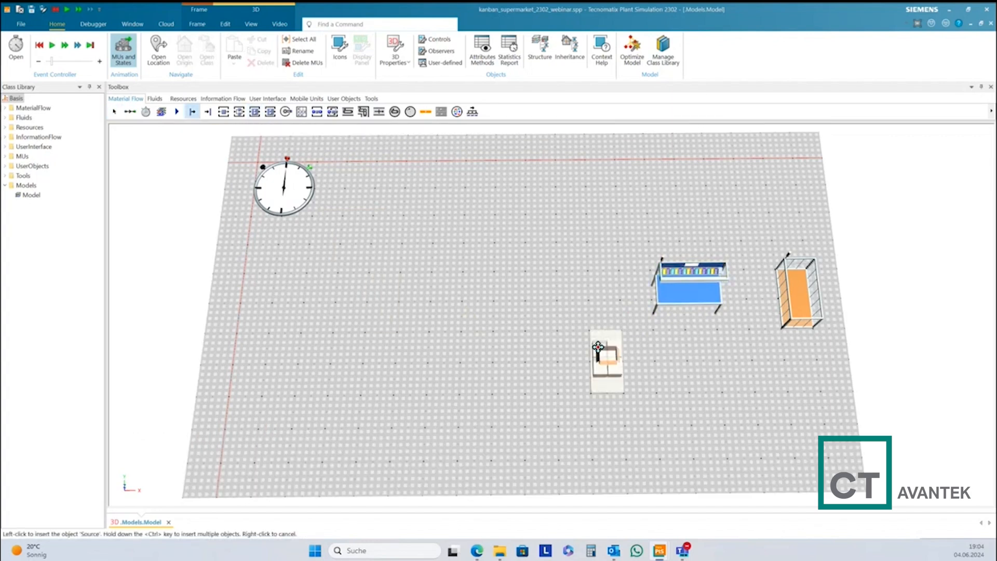
click(598, 349)
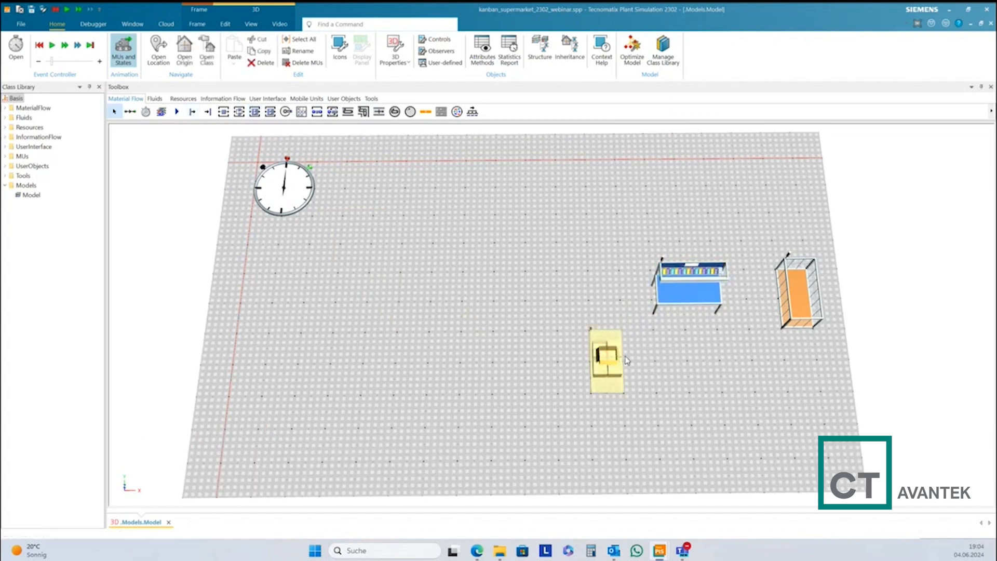
click(631, 361)
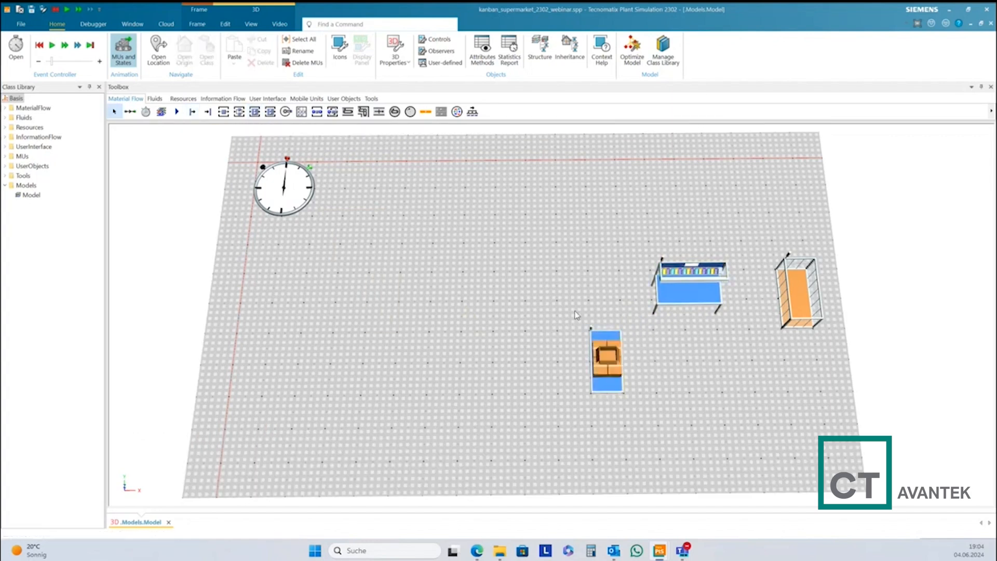
Insert a DataTable in the model just below the Source.
click(223, 98)
click(161, 112)
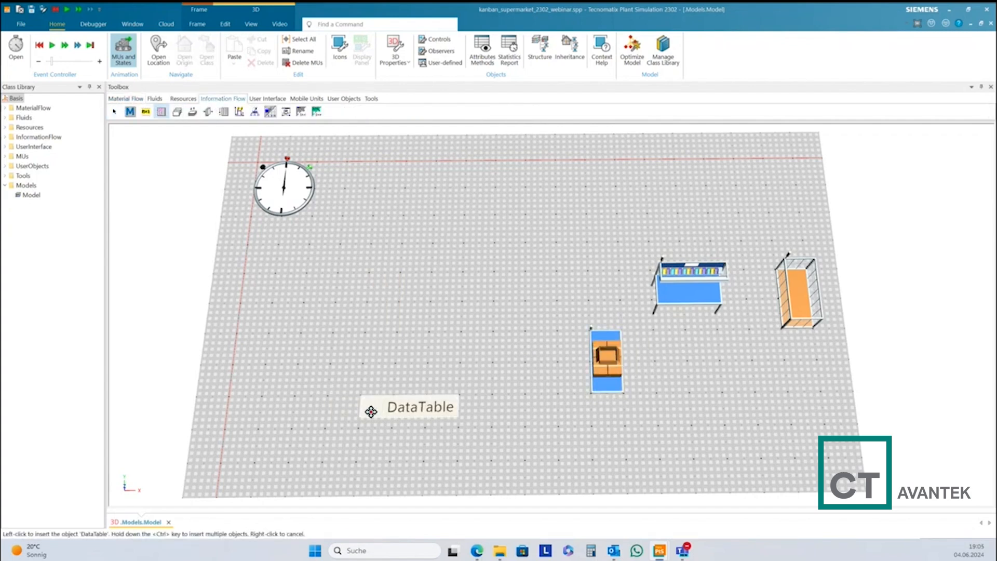
click(589, 426)
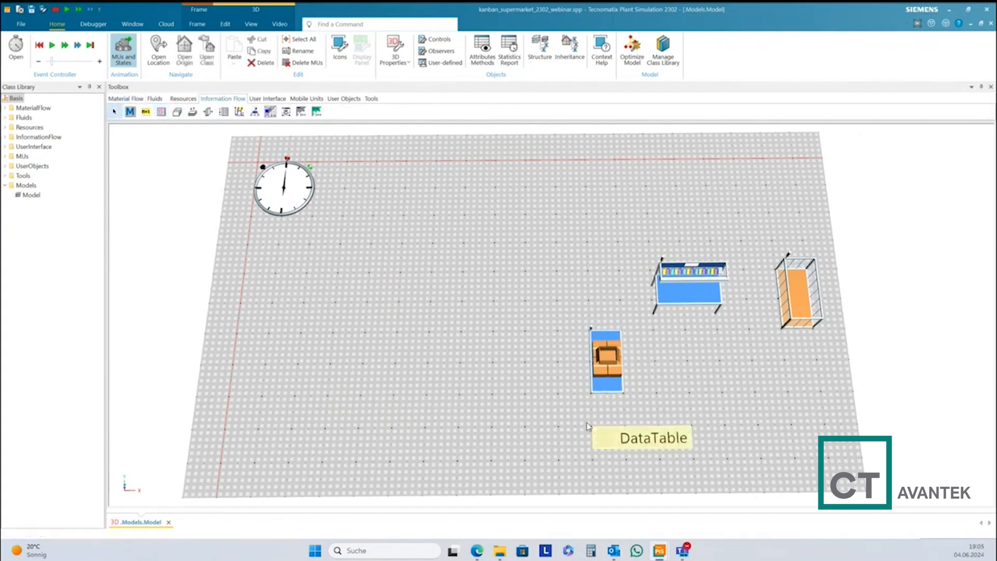
Rename the data table below the Source as CustomerOrders.
right_click(630, 446)
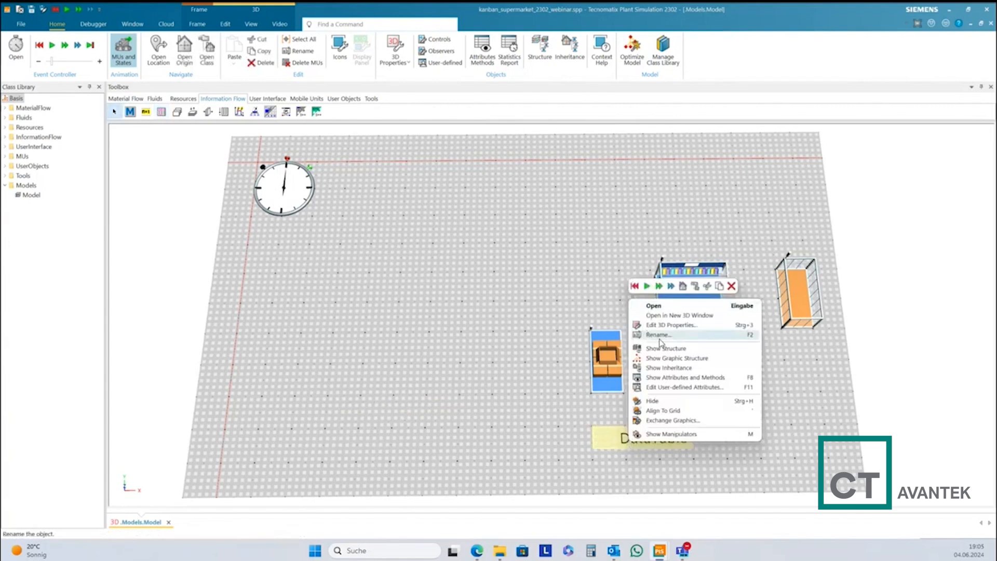
click(660, 335)
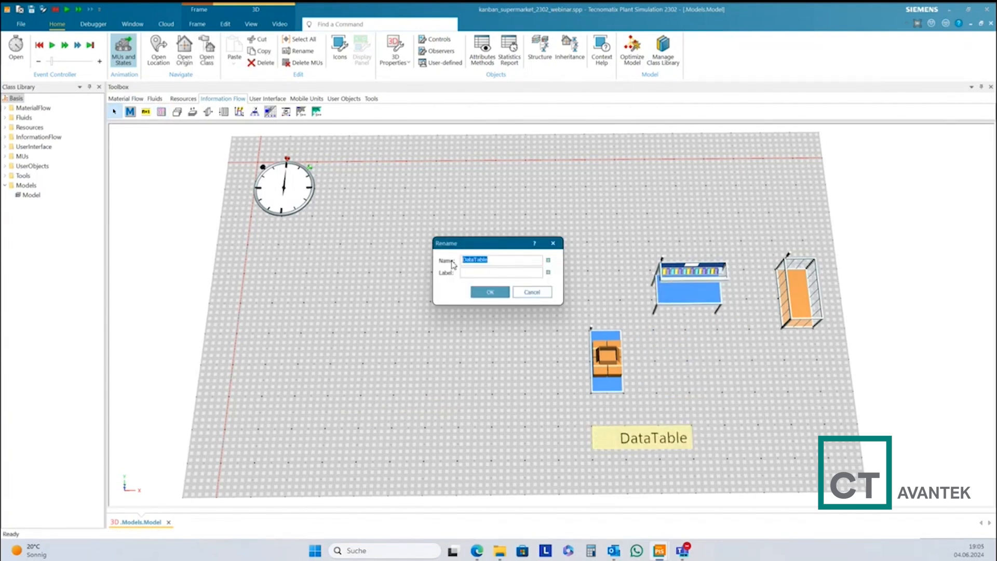
text(Con)
text(tomerOr)
text(ders)
drag(465, 262, 469, 262)
text(u)
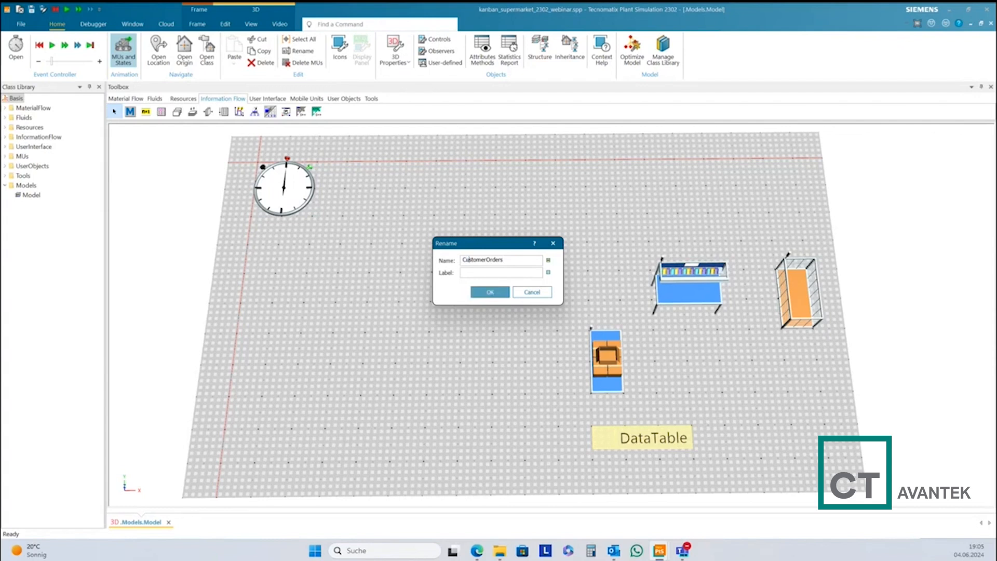
click(490, 292)
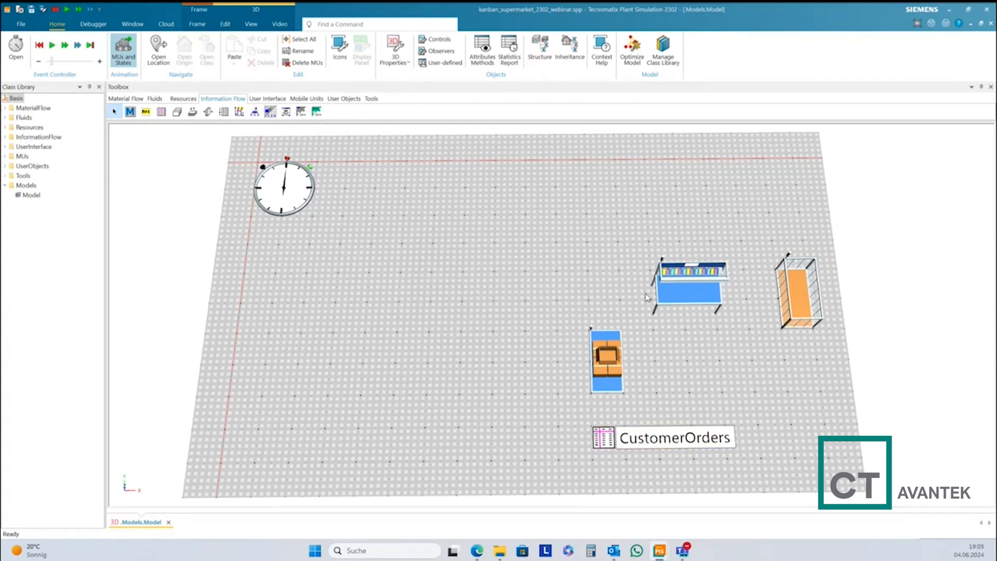
Set the Source's MU selection to Random and assign CustomerOrders as its table.
click(602, 362)
double_click(603, 362)
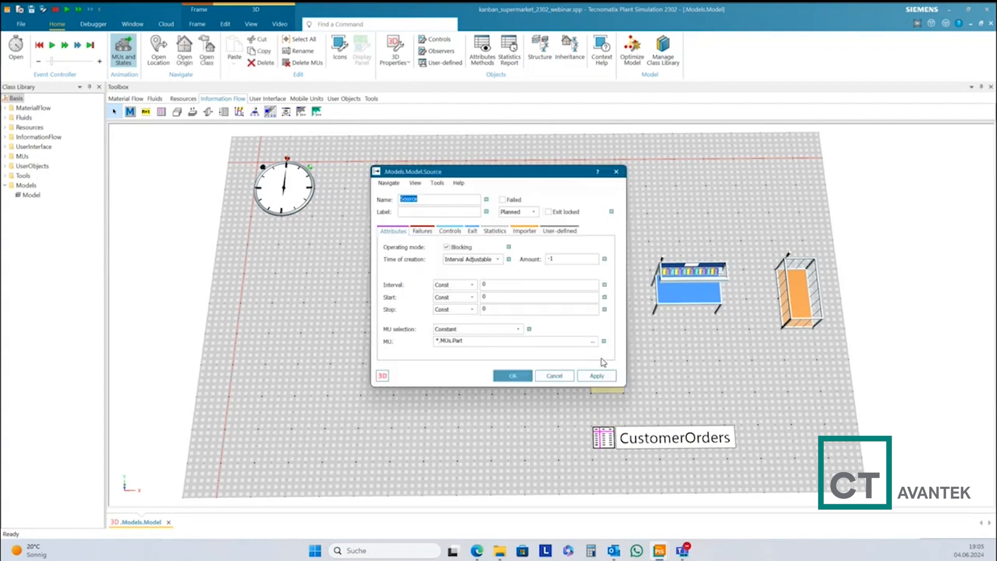
click(497, 330)
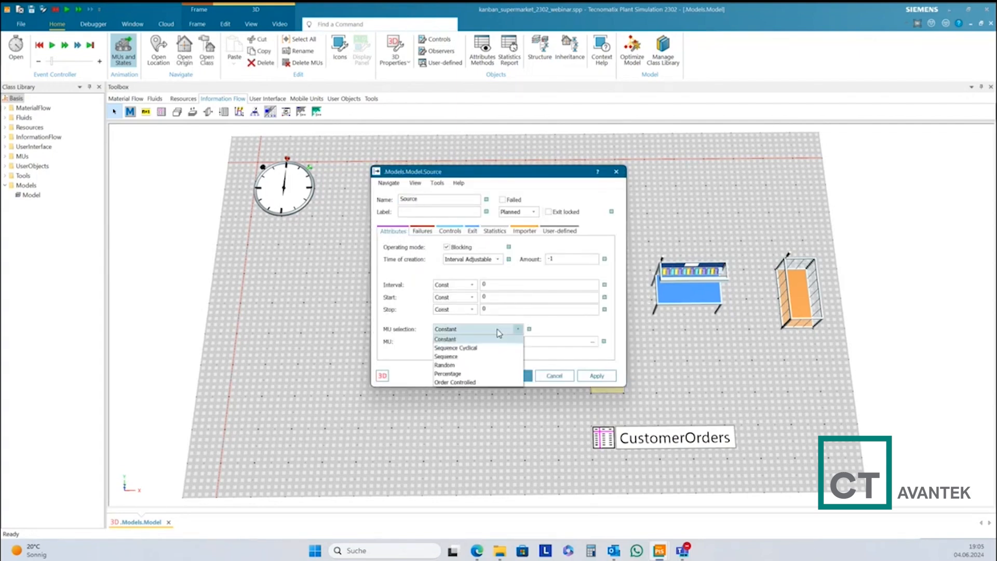
click(471, 365)
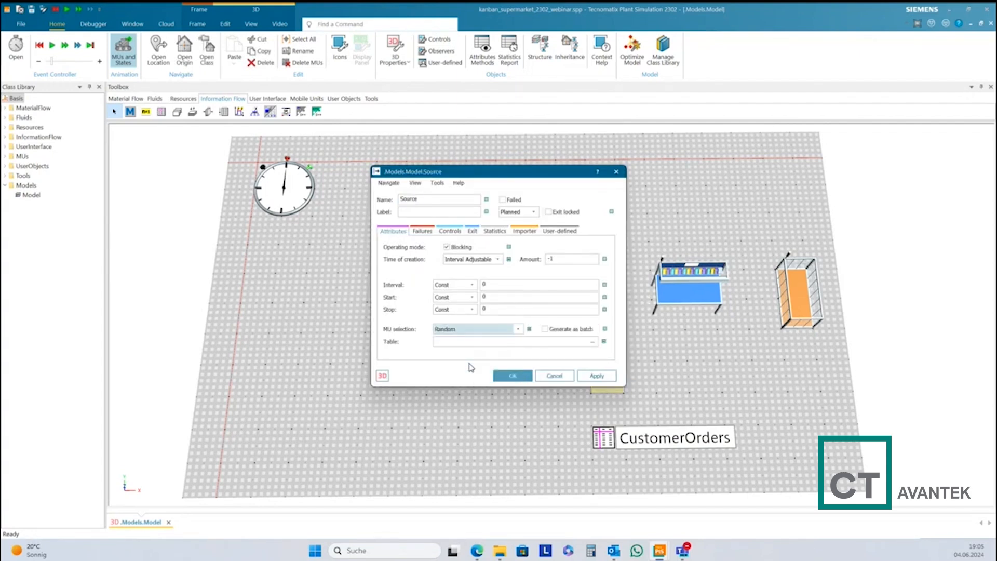
click(503, 343)
drag(606, 435, 502, 343)
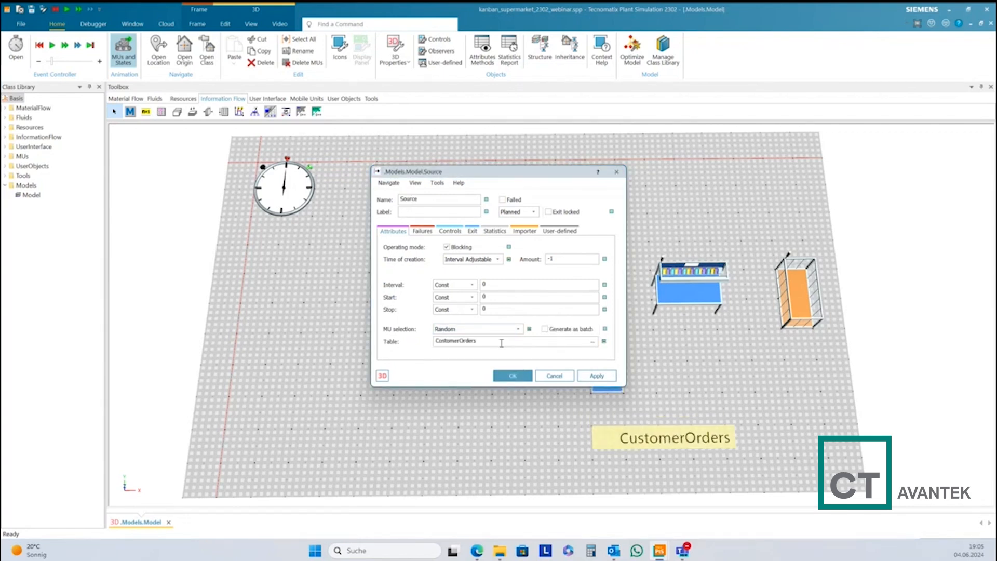
click(599, 380)
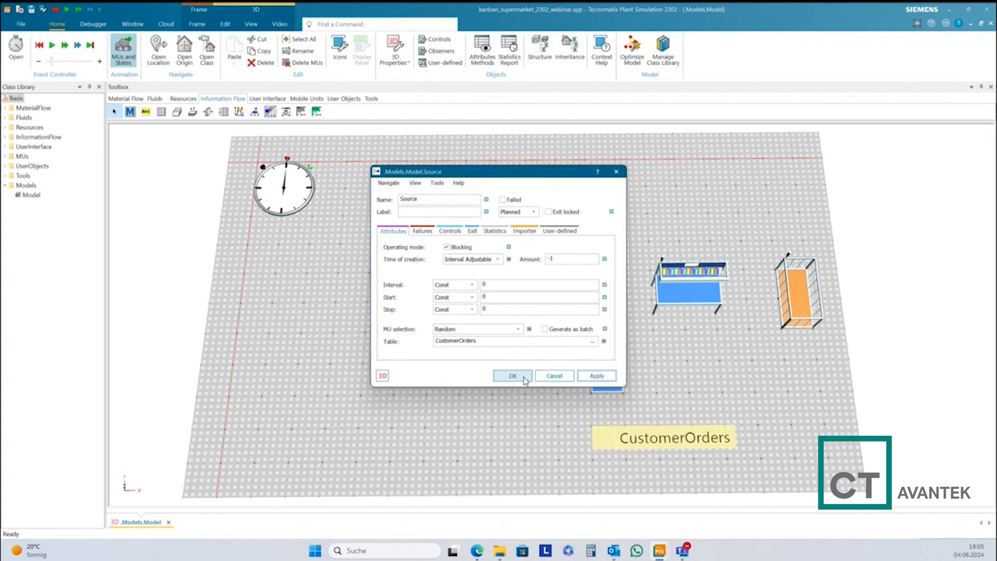
click(513, 376)
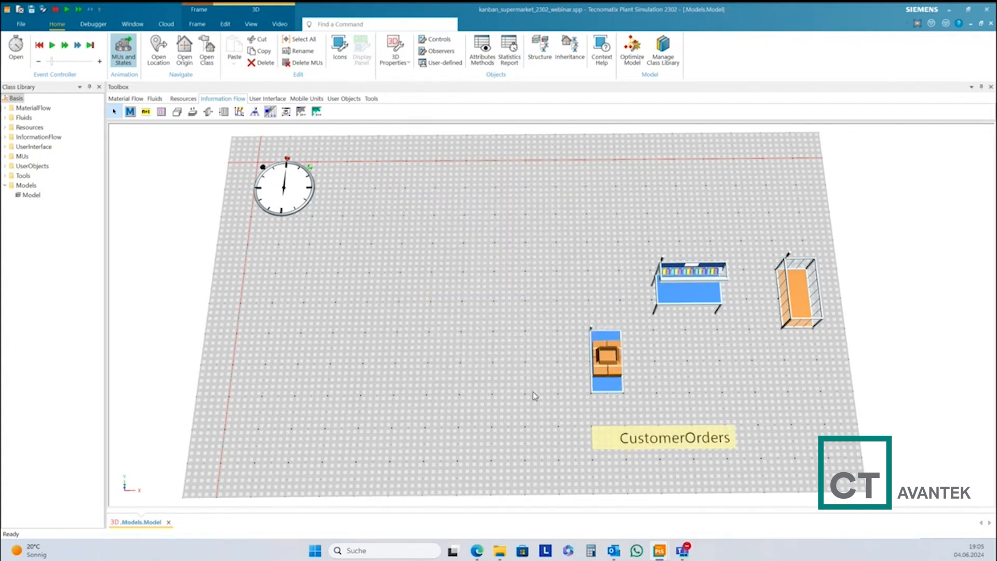
Enter .MUs.Container as the MU in rows 1 to 3 of CustomerOrders and widen the MU column.
double_click(610, 446)
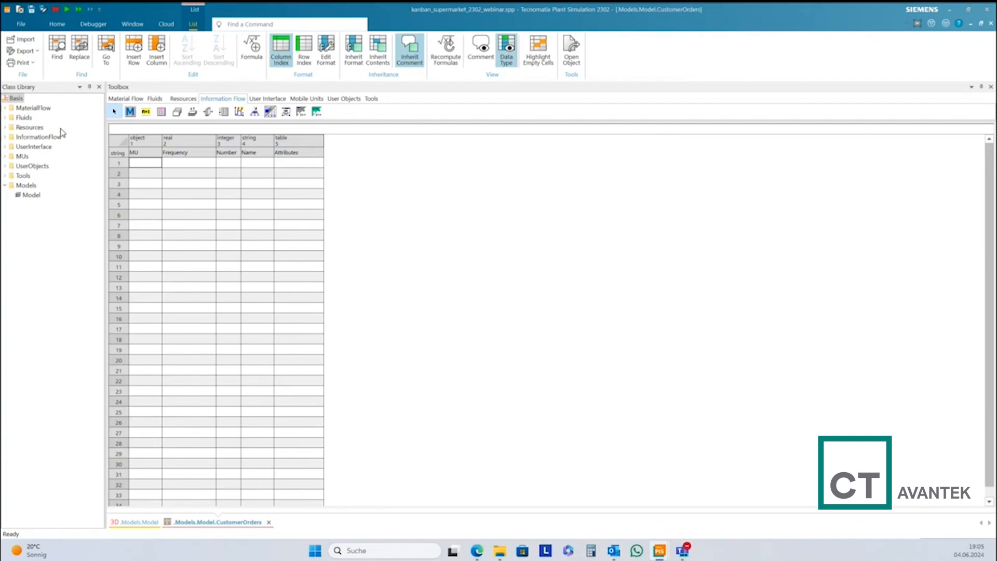
click(5, 156)
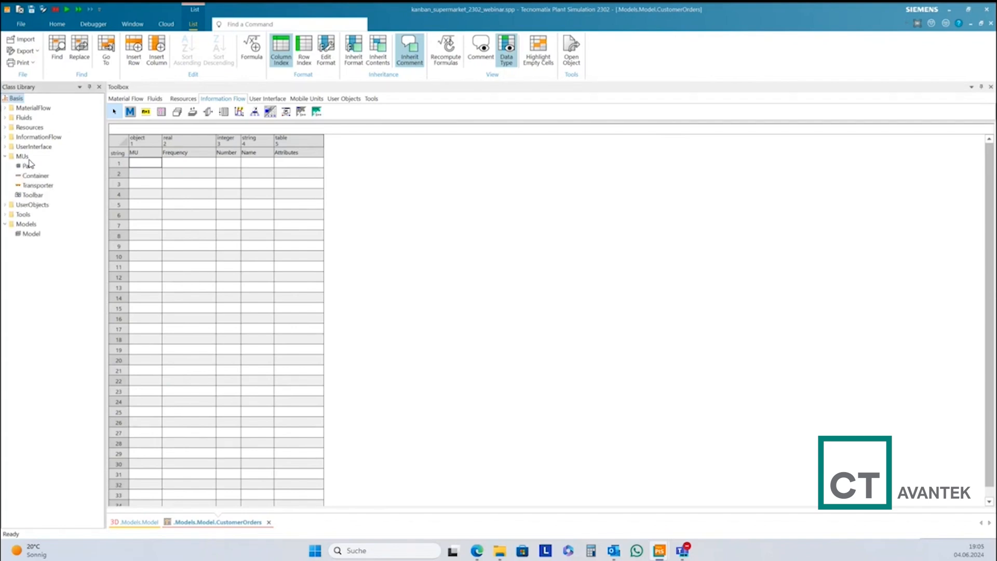
drag(28, 180, 151, 167)
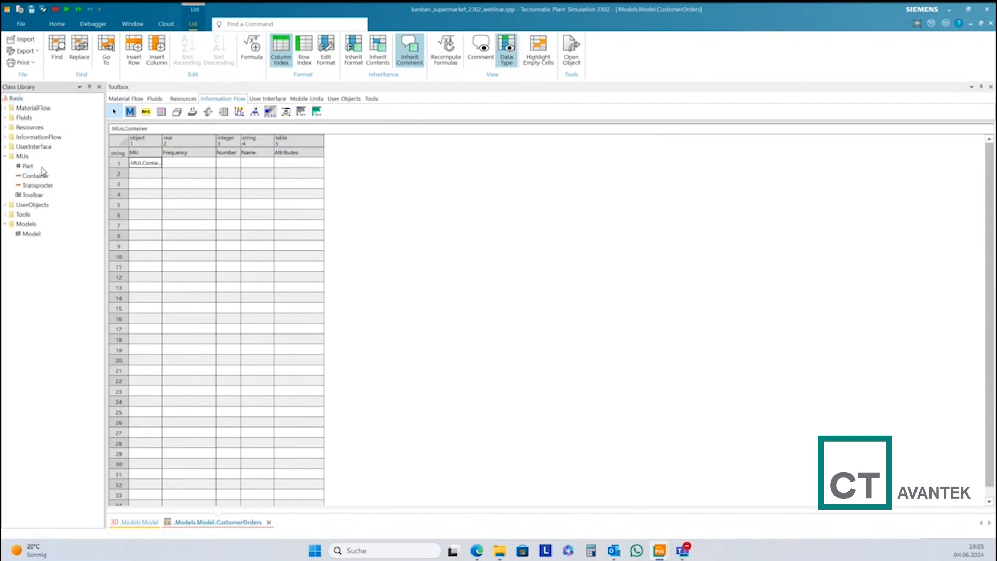
drag(34, 177, 141, 175)
drag(36, 181, 148, 185)
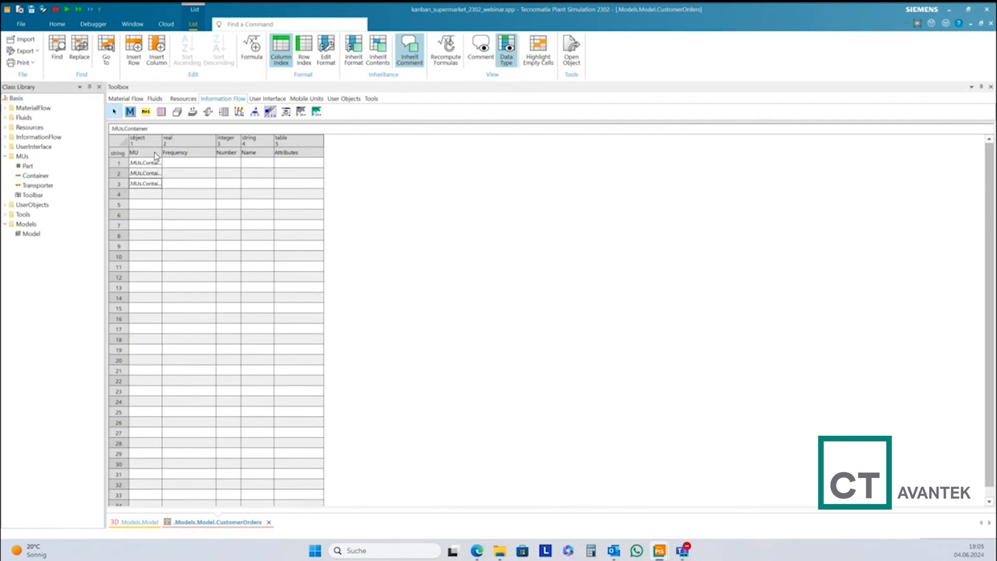
drag(163, 141, 183, 140)
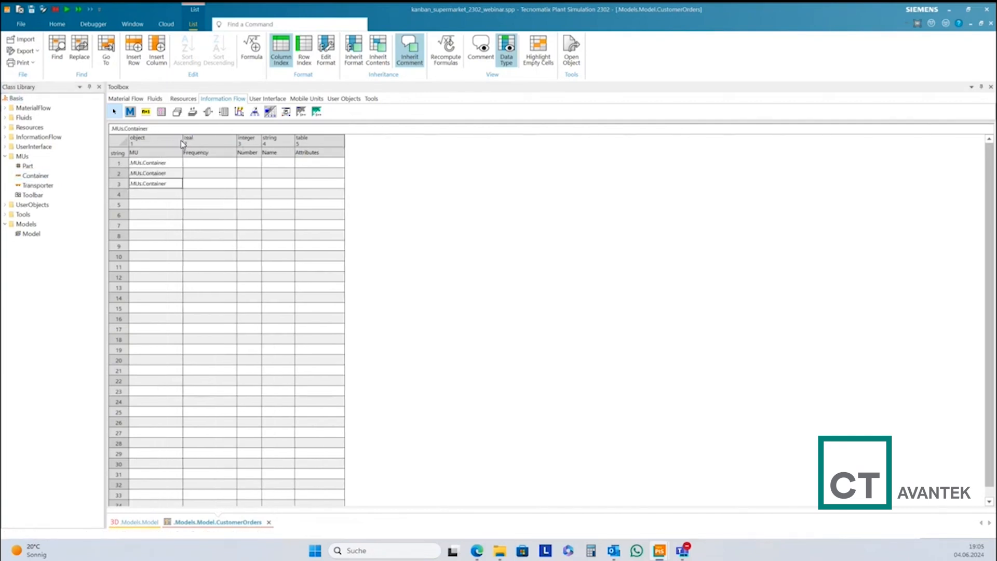
Enter the frequencies 50, 30 and 20 in rows 1 to 3 of CustomerOrders.
click(206, 205)
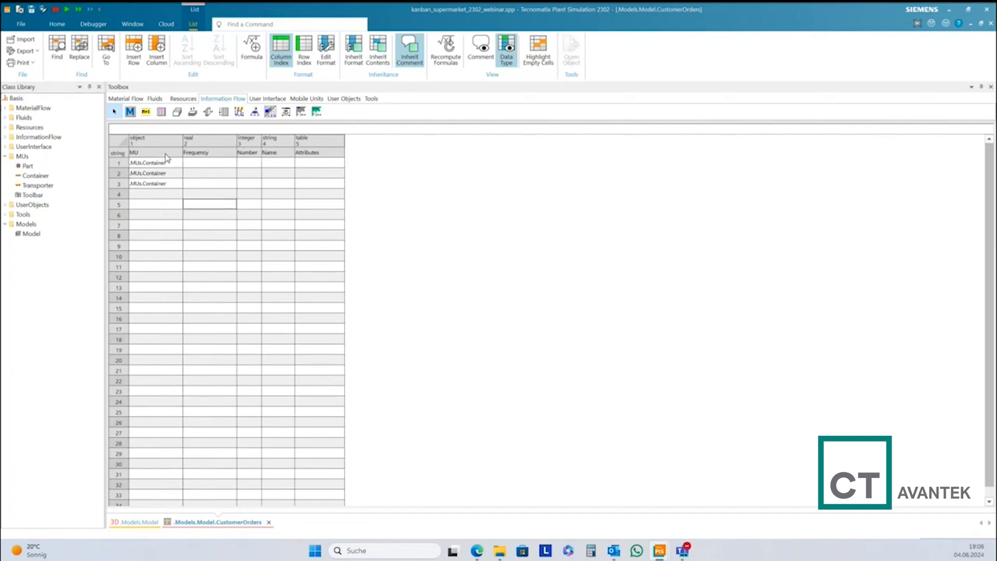
click(186, 165)
text(50)
key(Return)
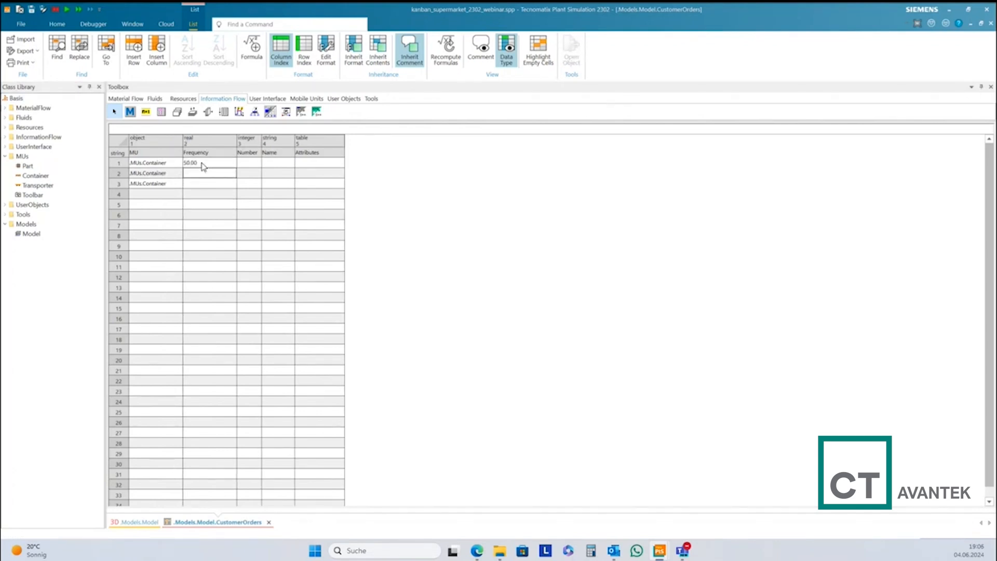
text(30)
key(Return)
text(20)
key(Return)
Set the Number to 1 for each of the three container rows.
click(247, 164)
text(1)
key(Return)
text(1)
key(Return)
text(1)
key(Return)
Name the three container rows AC, AB and CC, and close the CustomerOrders table.
click(269, 166)
text(AC)
click(276, 175)
text(A)
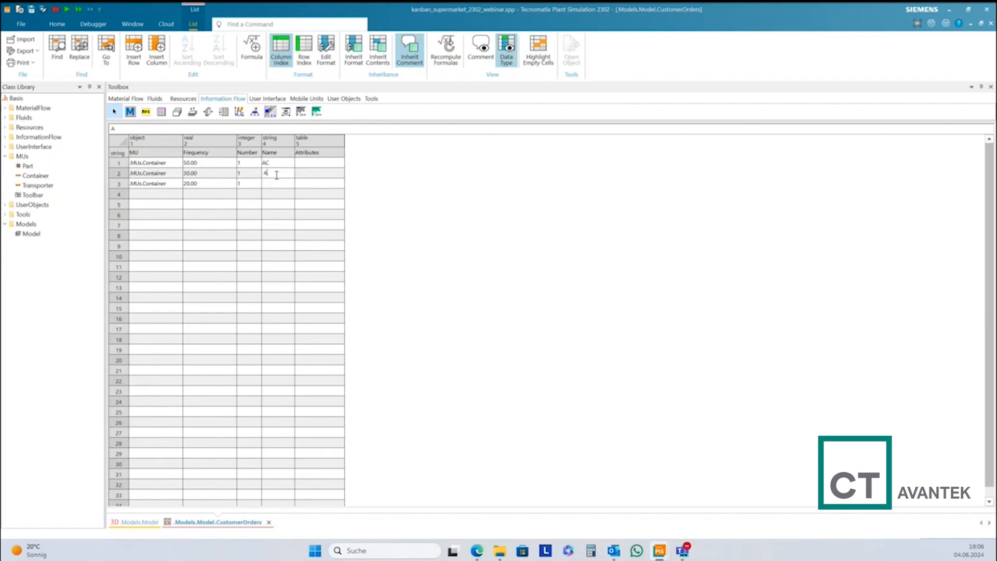
text(B)
click(274, 185)
text(CC)
click(288, 205)
click(273, 196)
key(Down)
key(Down)
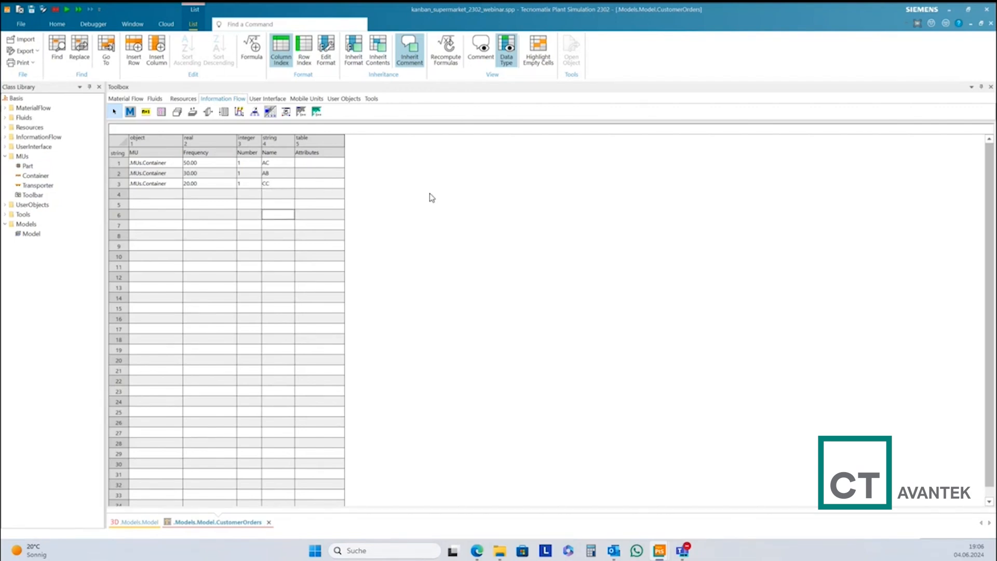
click(991, 24)
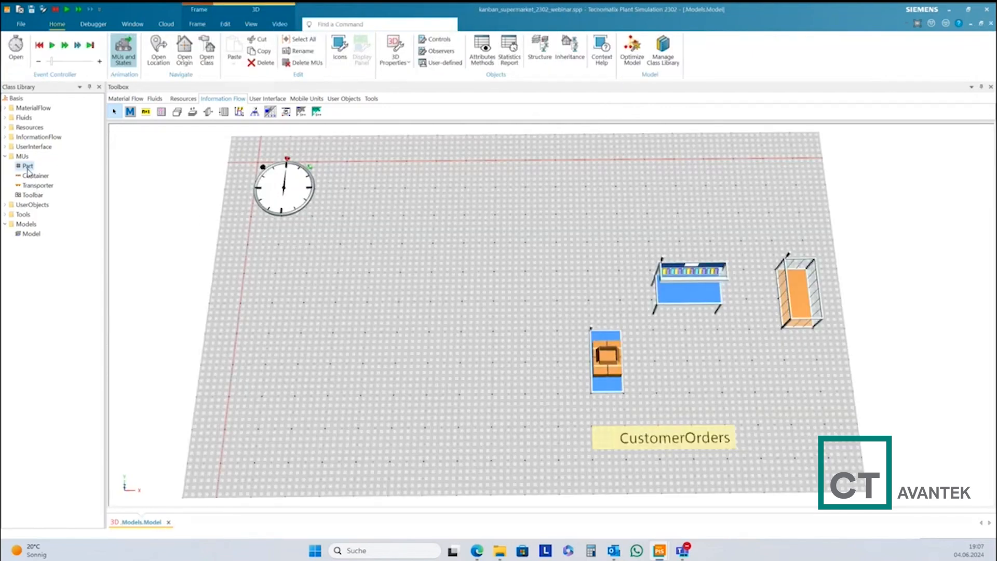
Duplicate the Part class from MUs and rename the copy in UserObjects as A.
right_click(27, 168)
click(55, 209)
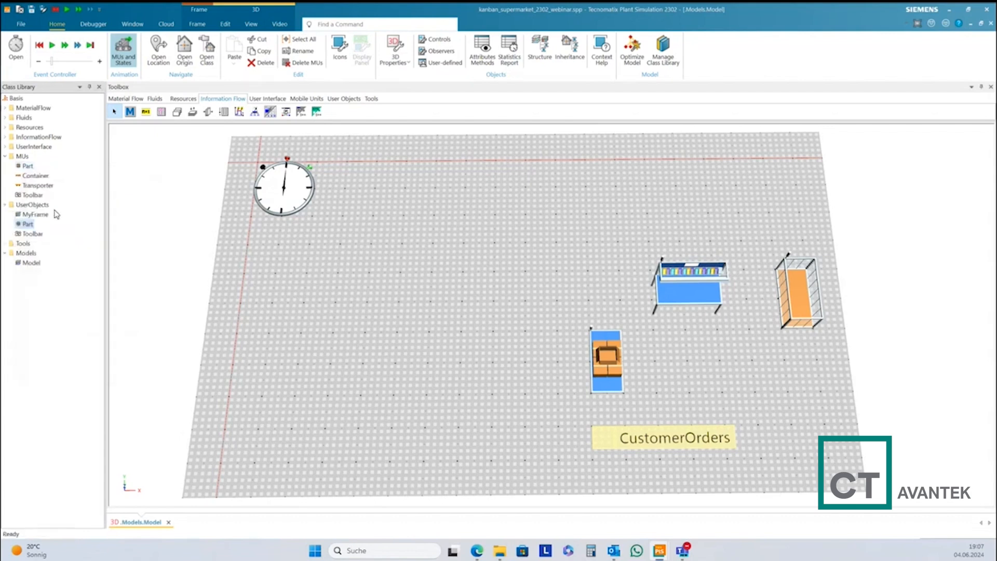
click(27, 223)
text(A)
key(Return)
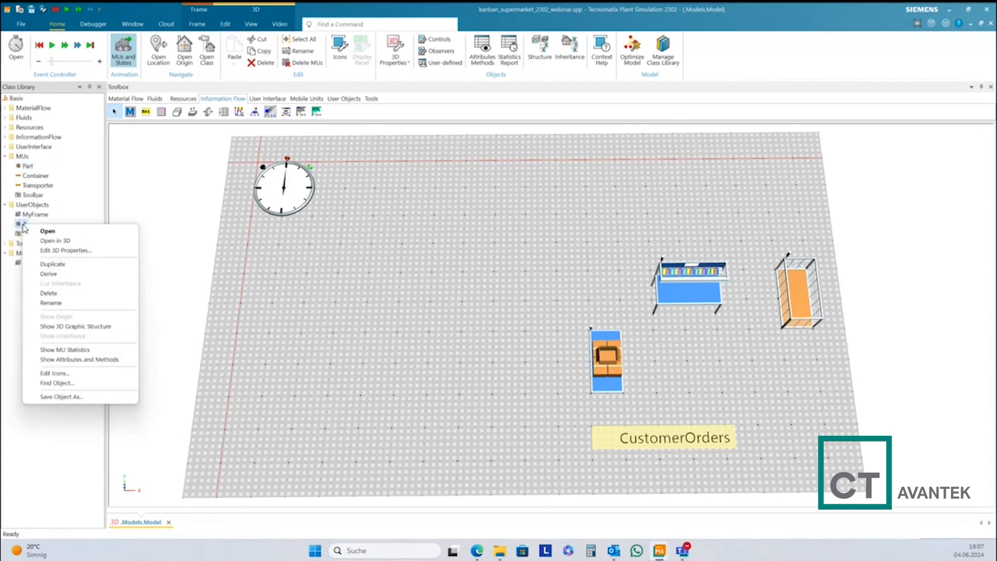
Duplicate part A in UserObjects and rename the copy as B.
click(57, 264)
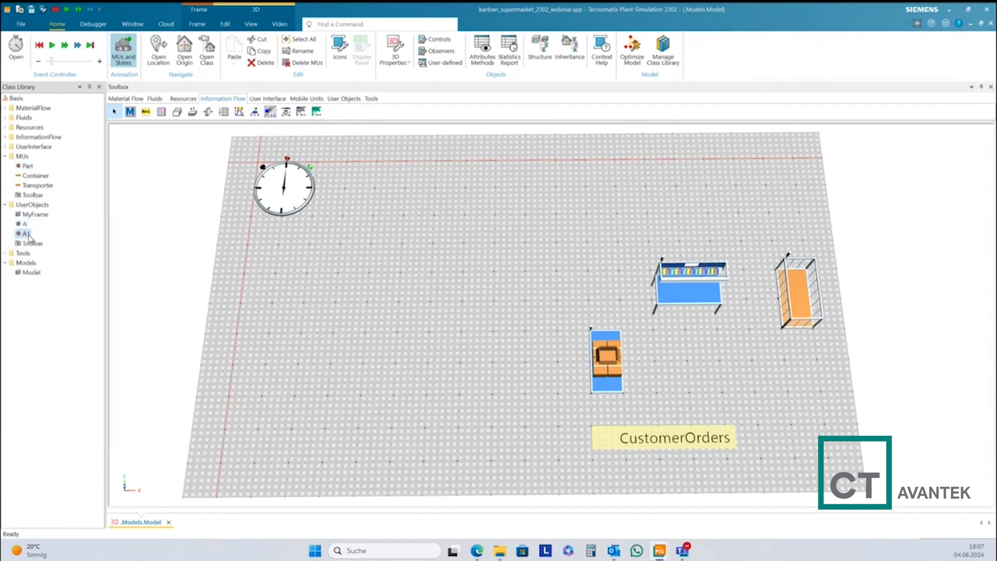
click(26, 234)
key(BackSpace)
text(B)
key(Return)
Duplicate part B in UserObjects and rename the copy as C.
right_click(23, 236)
click(52, 274)
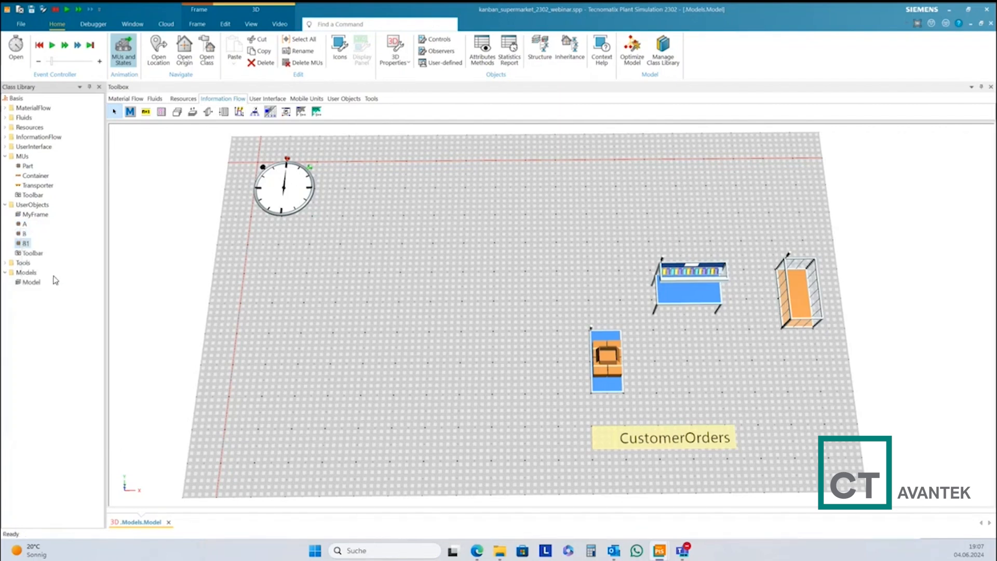
click(26, 243)
text(C)
key(Return)
Activate the material in part B's 3D properties and set its diffuse color to red.
right_click(21, 236)
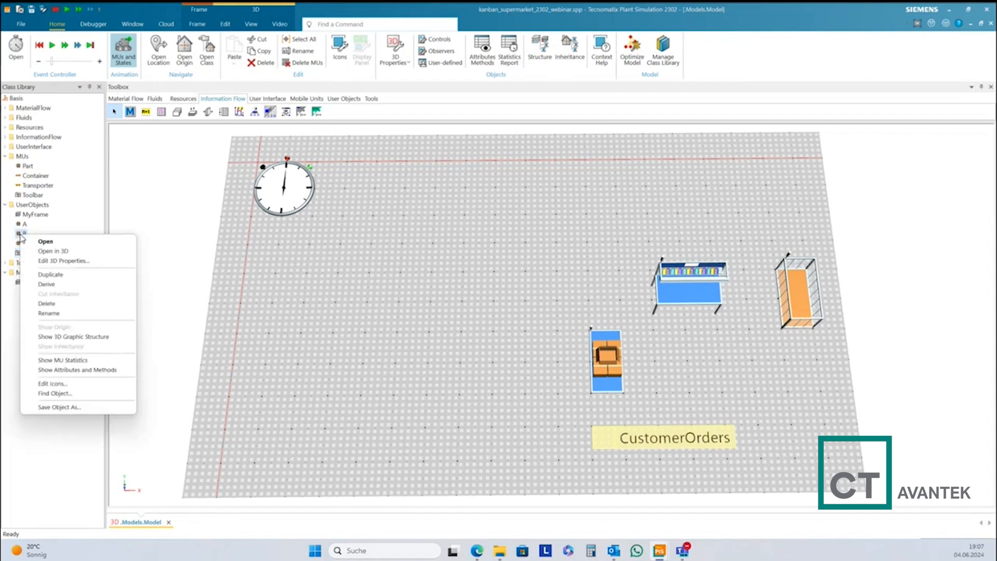
click(67, 262)
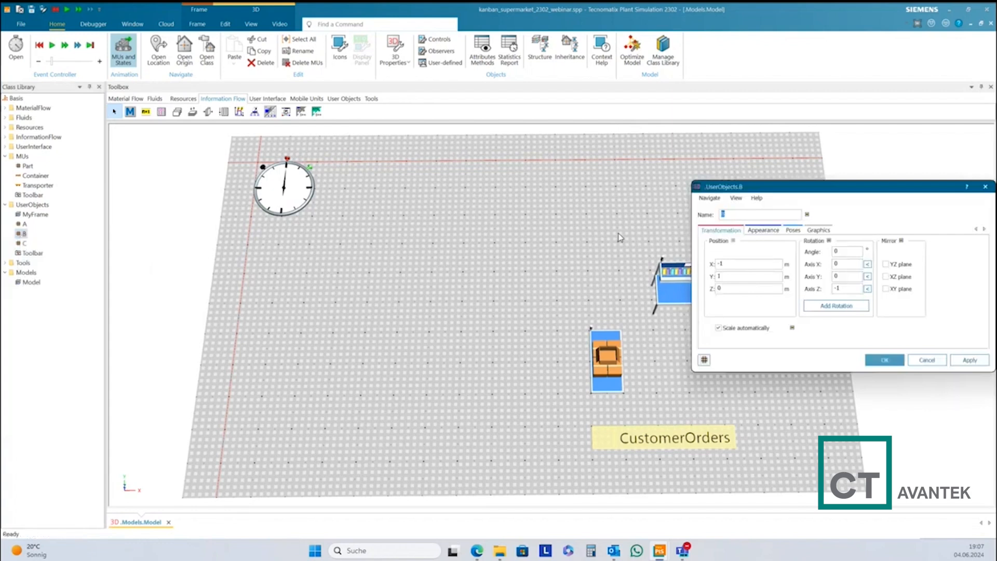
click(763, 230)
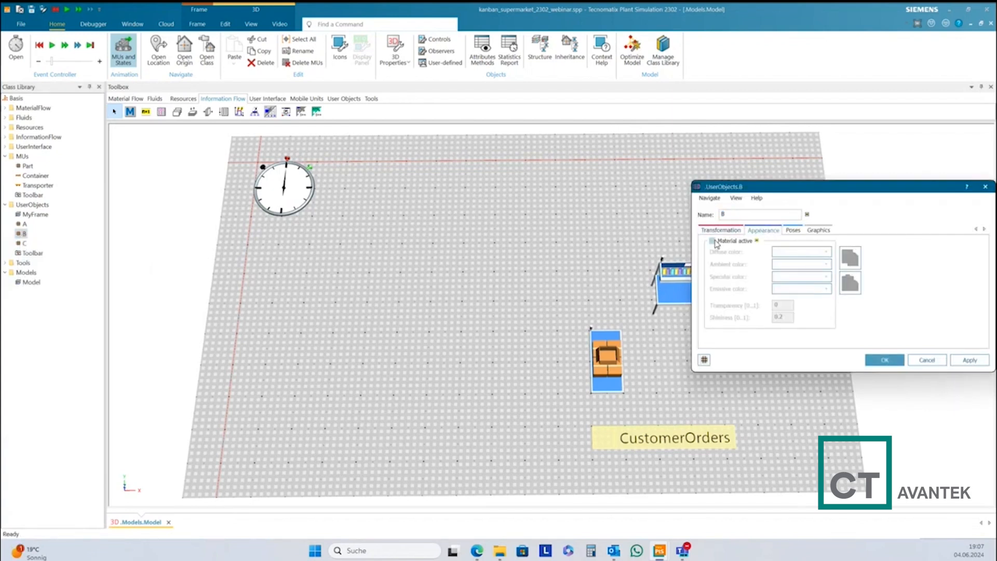
click(715, 242)
click(829, 254)
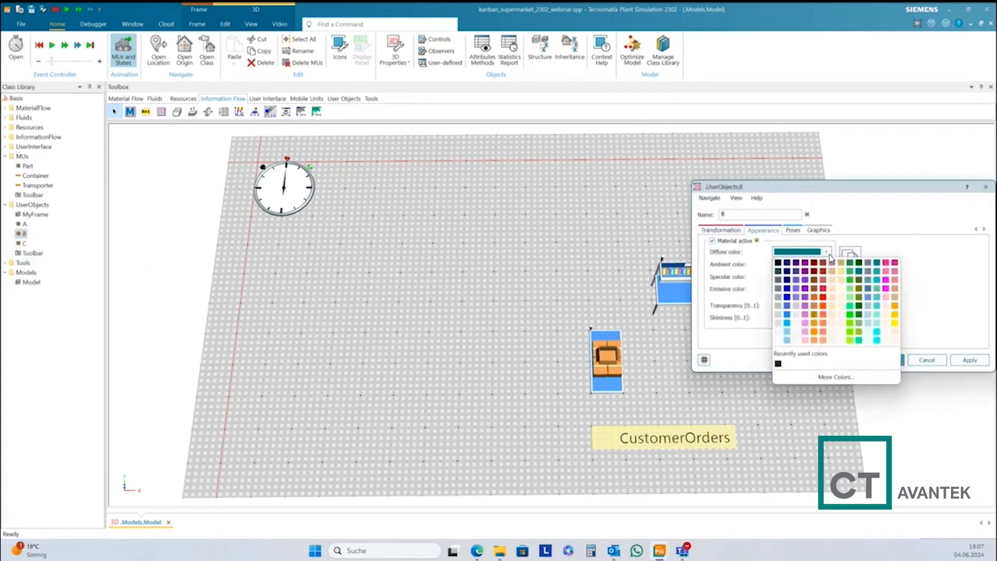
click(823, 297)
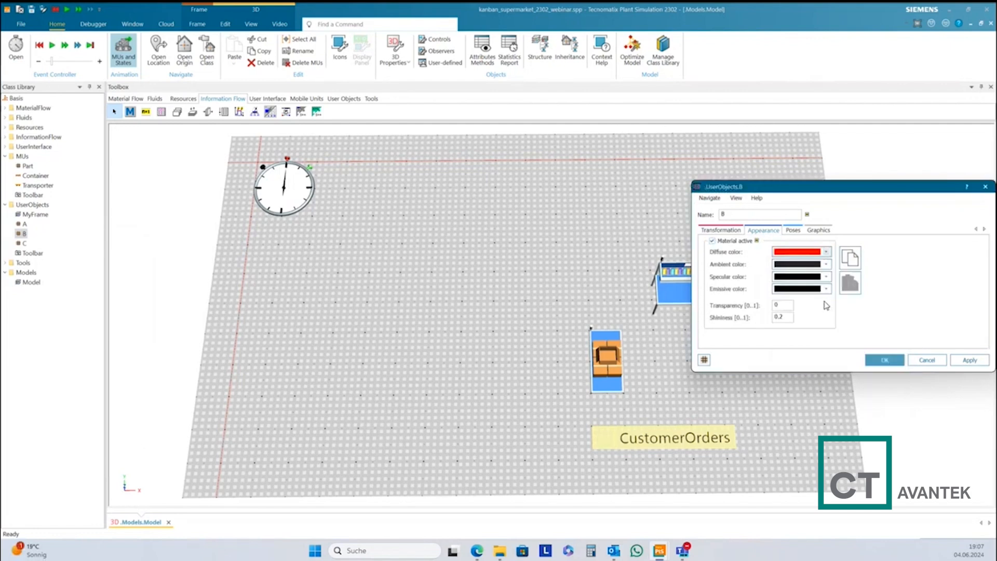
click(959, 362)
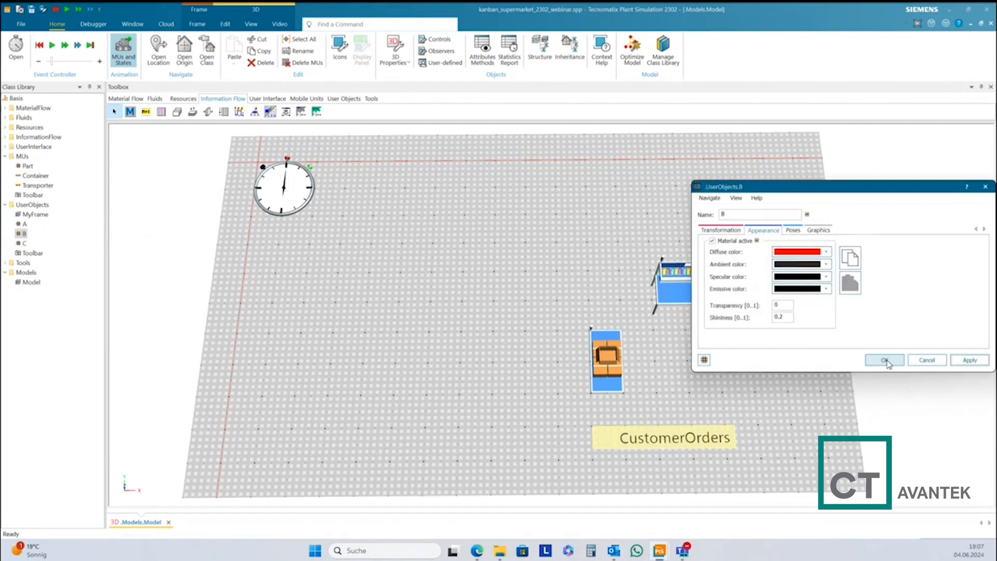
click(886, 361)
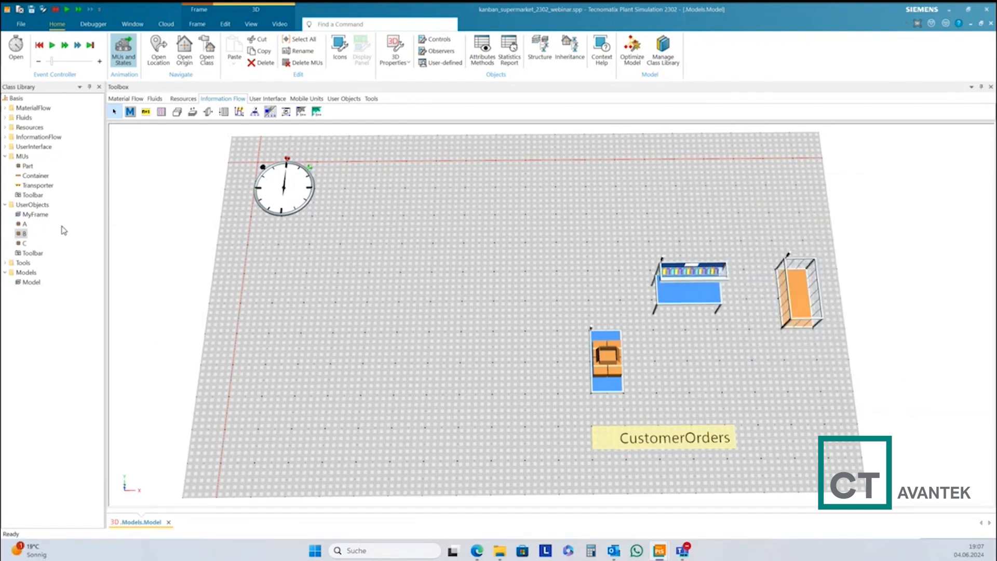
Activate the material in part C's 3D properties and set its diffuse color to blue.
right_click(24, 246)
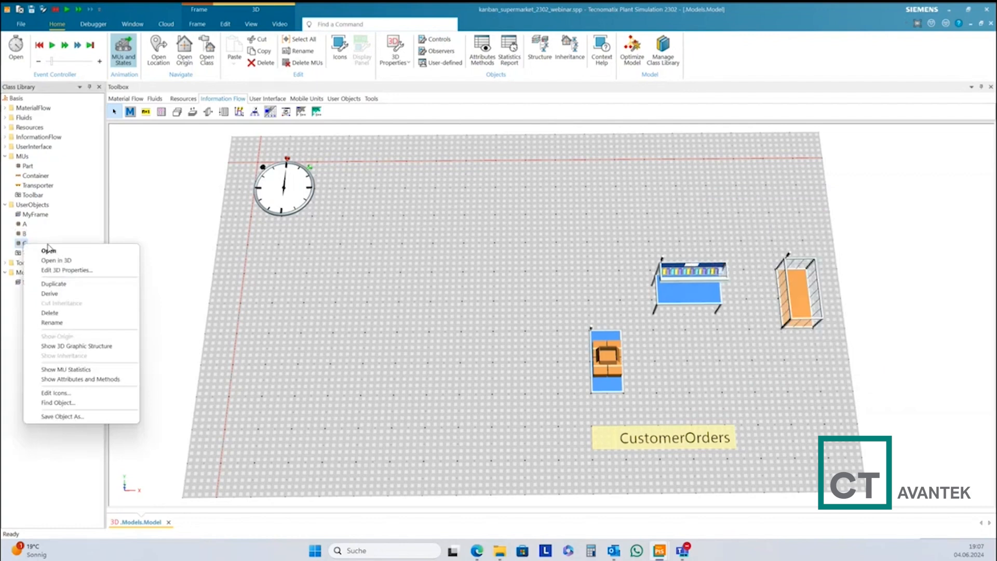
click(68, 271)
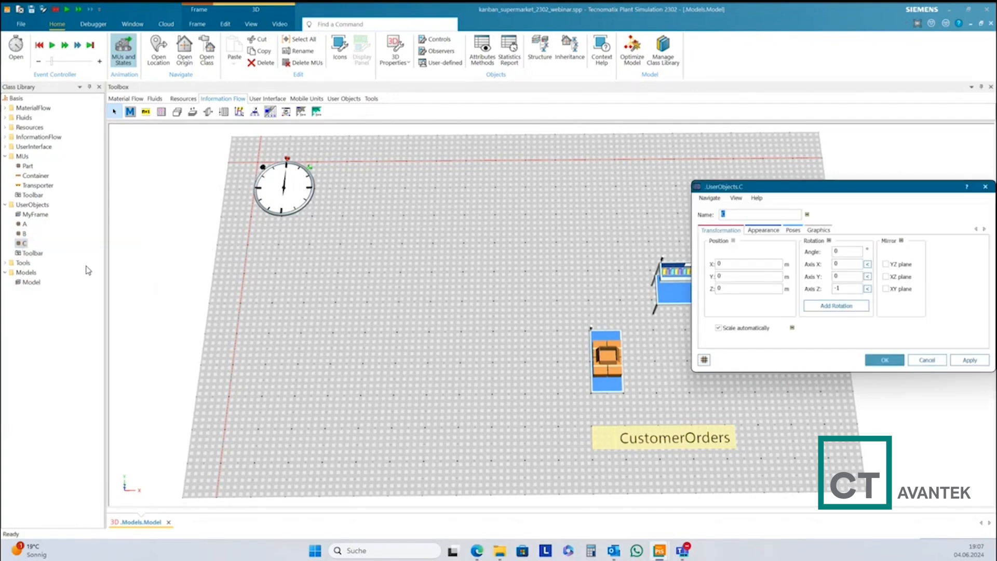
click(764, 232)
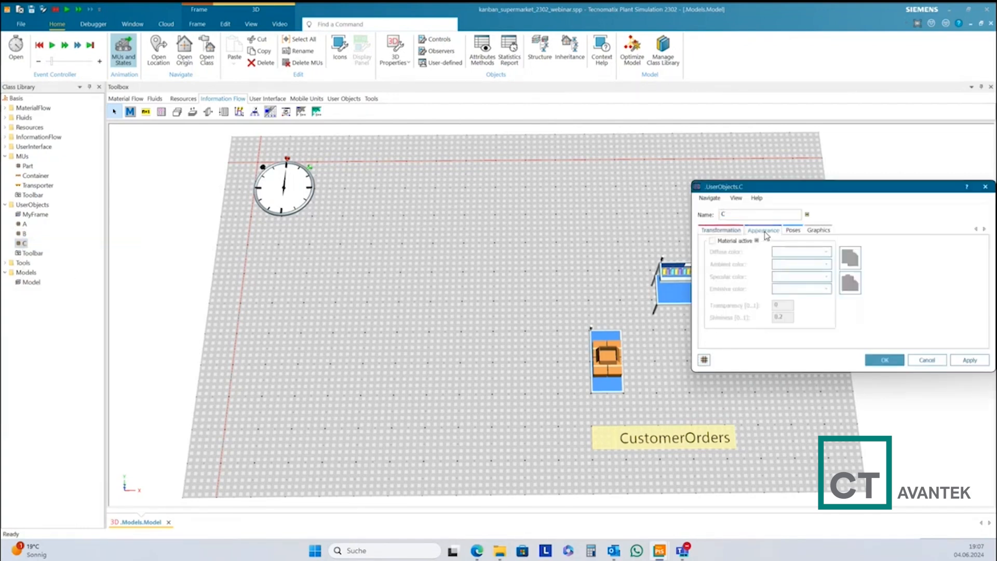
click(735, 241)
click(803, 253)
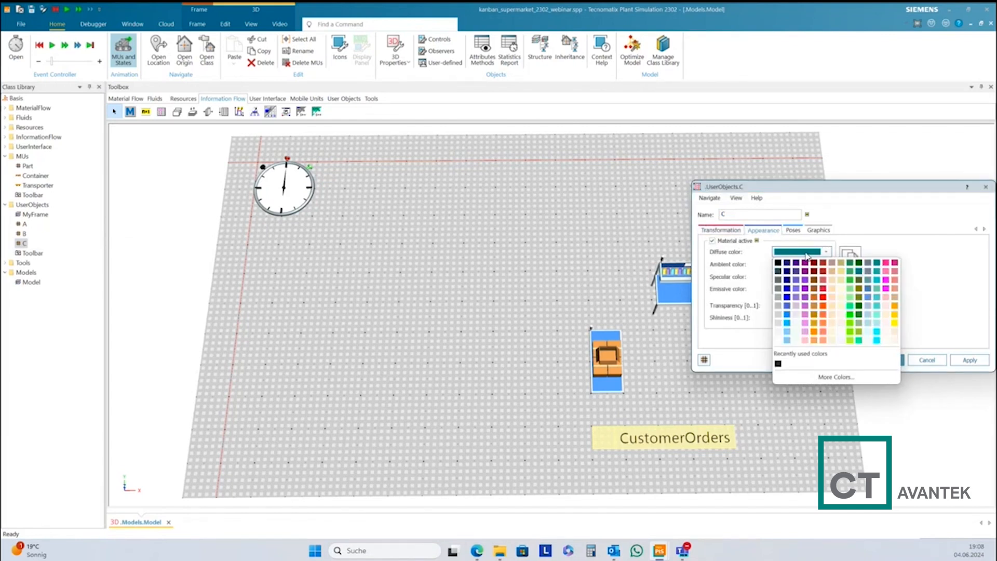
click(787, 299)
click(969, 360)
click(884, 360)
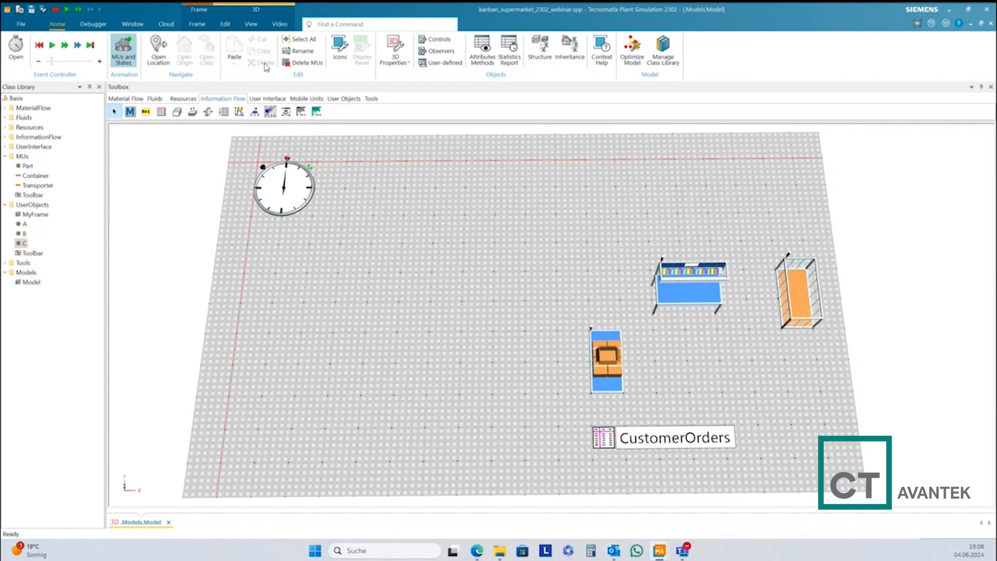
Connect the assembly station to the drain and the customer order source to the assembly station.
click(141, 99)
click(130, 111)
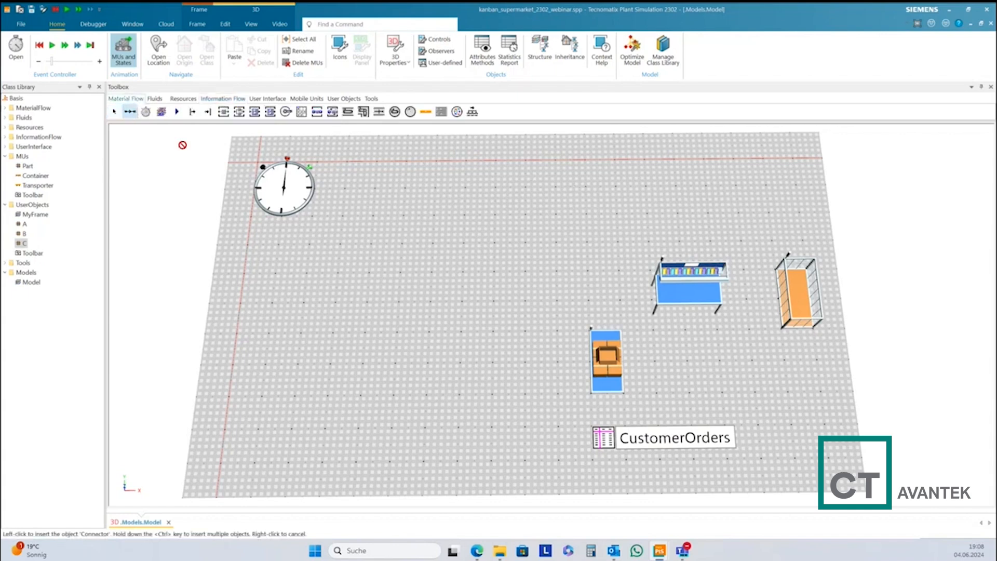
click(671, 304)
click(785, 293)
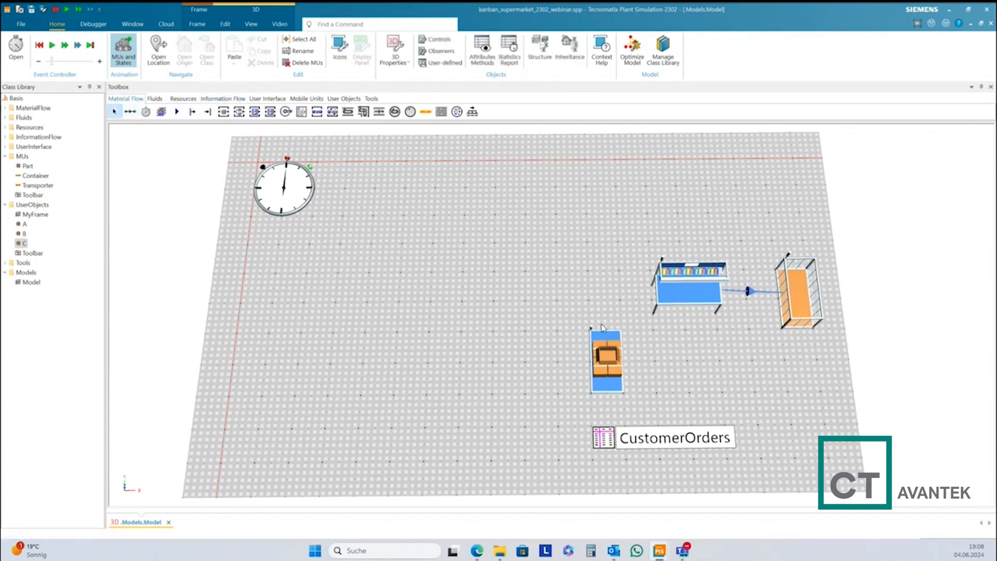
click(131, 112)
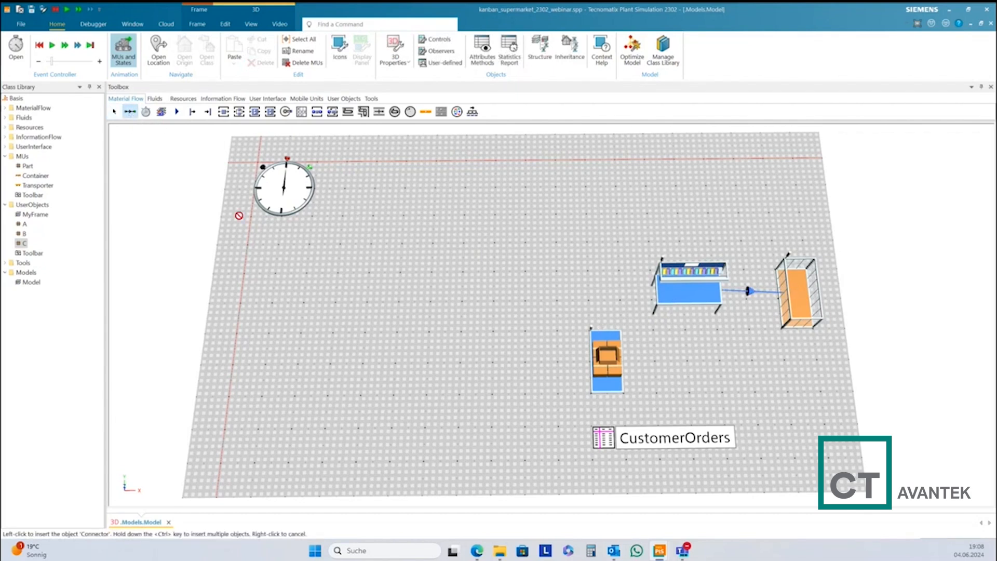
click(602, 362)
click(681, 287)
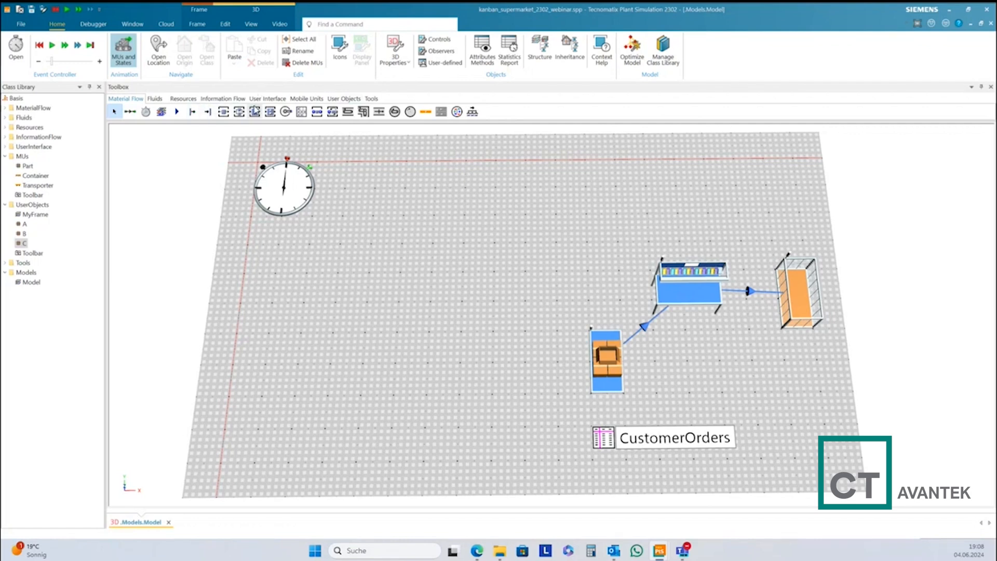
Insert a Store just behind the assembly station and rename it AssemblyStore.
click(300, 115)
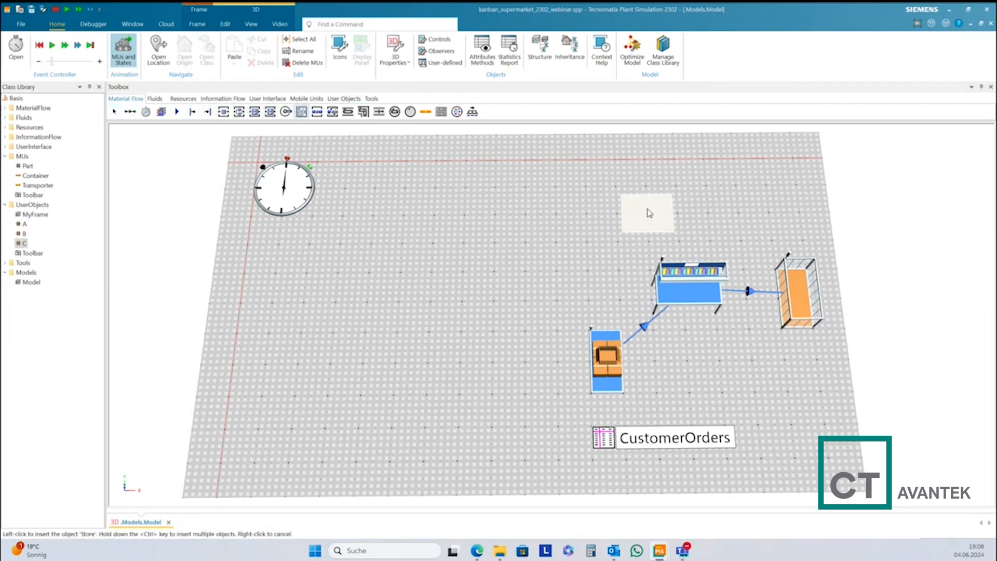
click(648, 212)
right_click(656, 217)
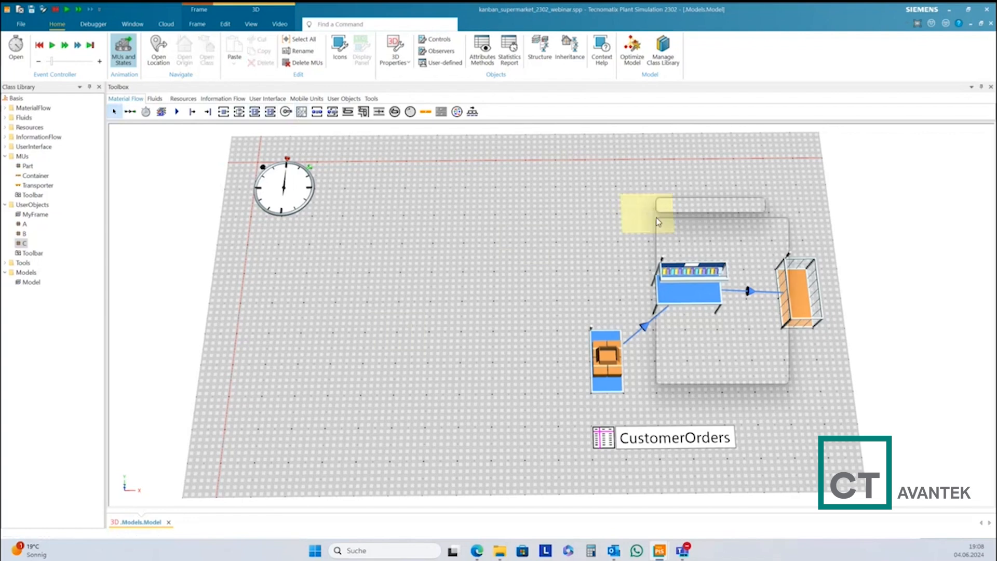
click(690, 258)
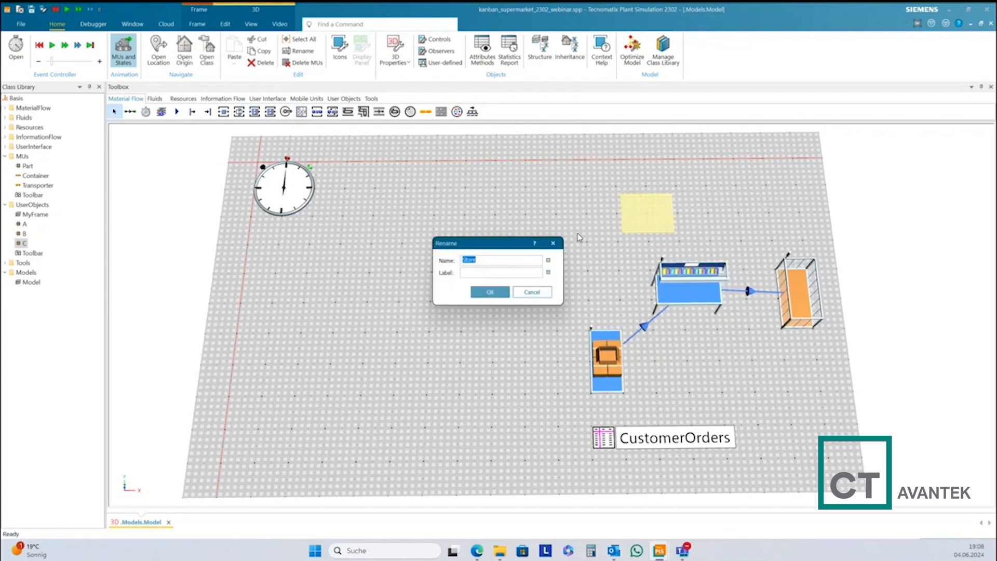
text(Assembly)
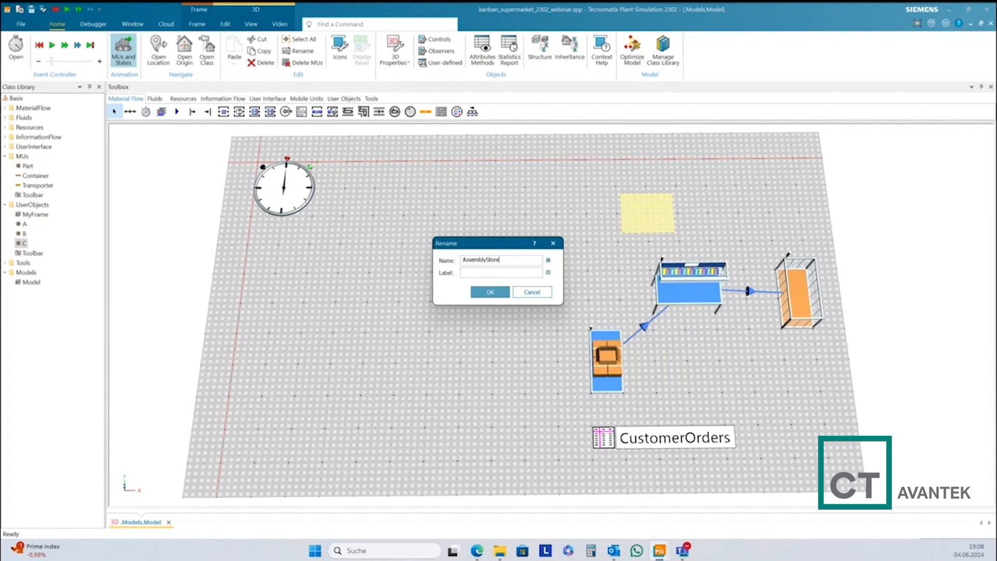
click(490, 291)
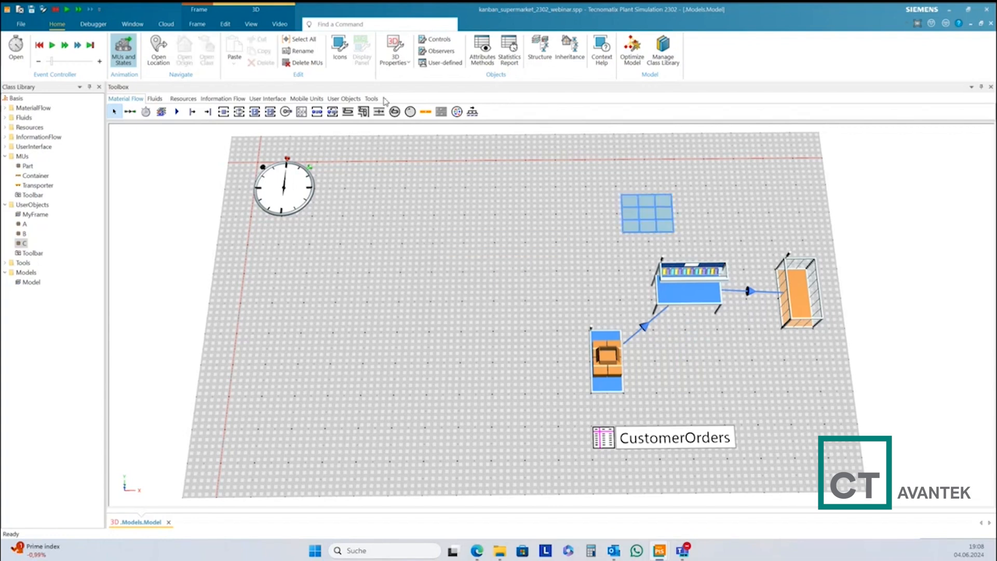
Connect the AssemblyStore to the assembly station with a Connector.
click(130, 112)
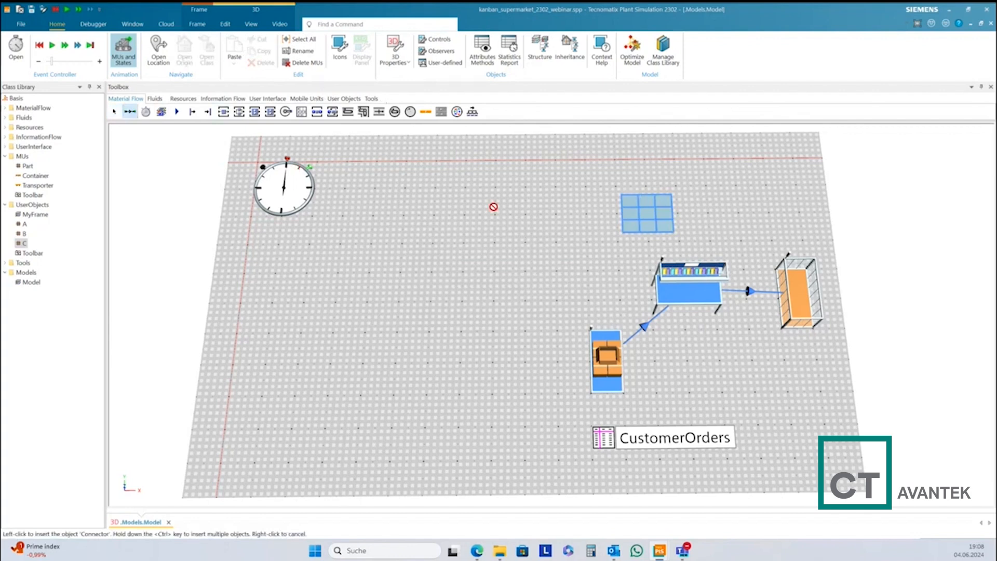
click(632, 220)
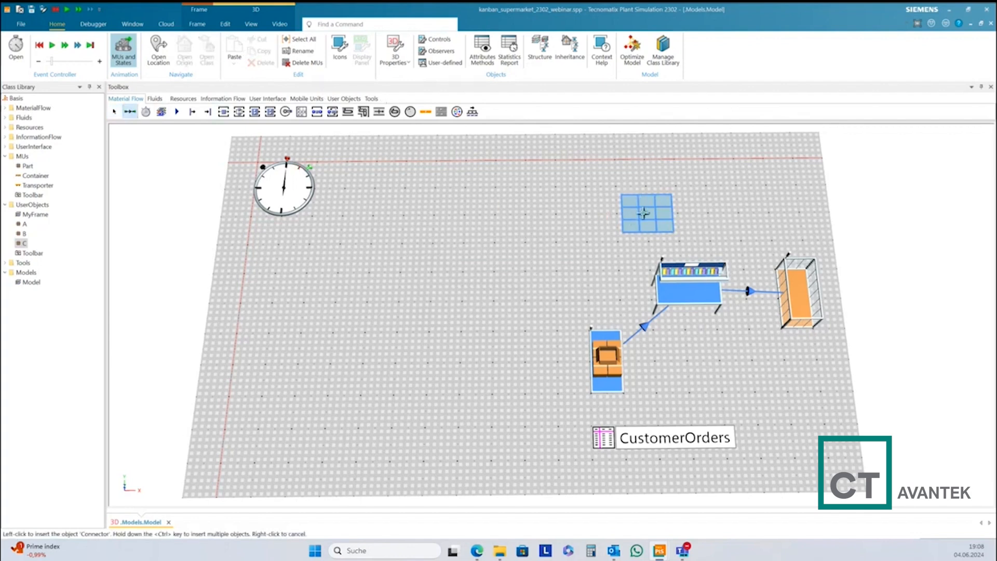
click(687, 291)
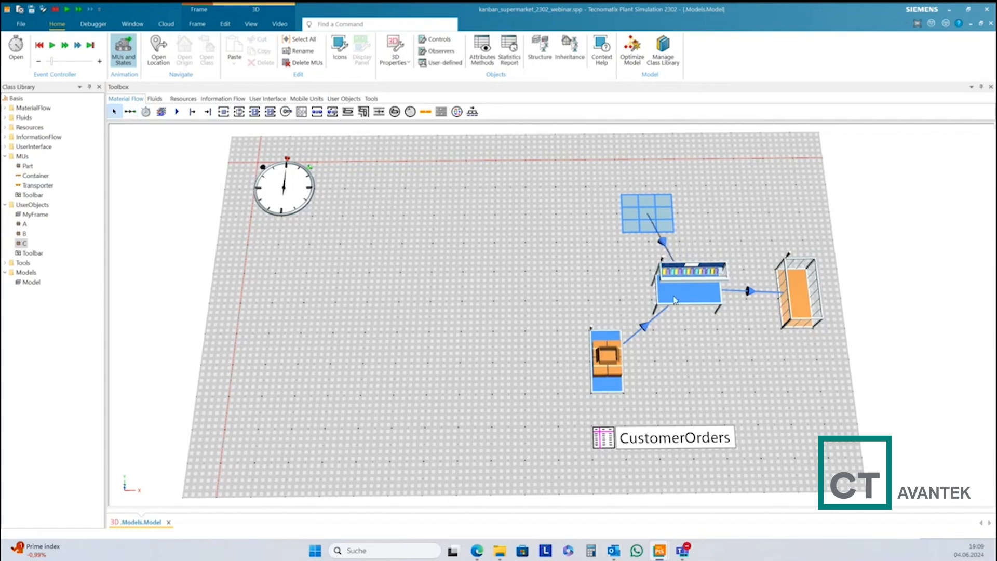
Set the AssemblyStation's assembly mode to Attach MUs and its assembly table to Depends on Main MU.
click(696, 291)
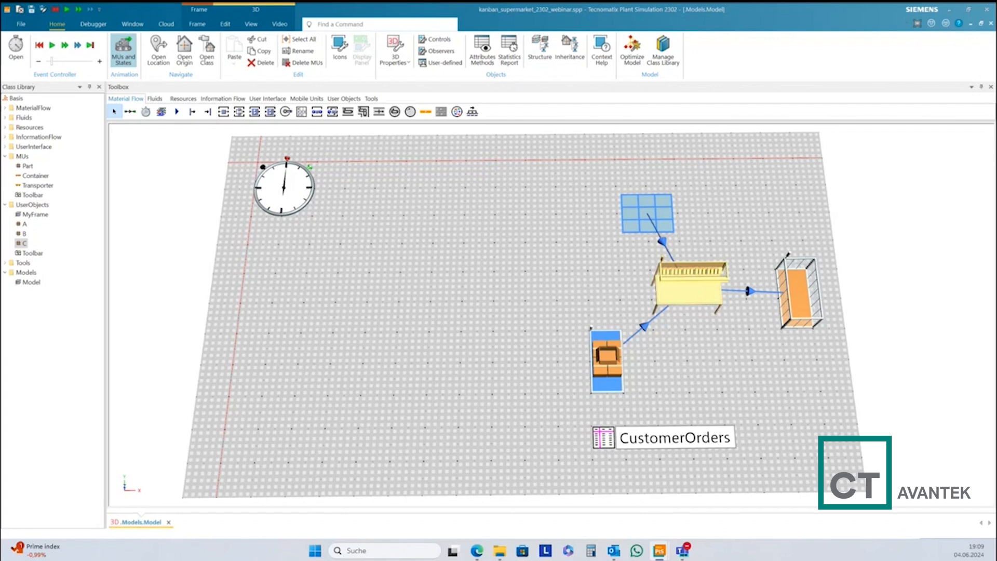
double_click(715, 299)
drag(522, 175, 693, 196)
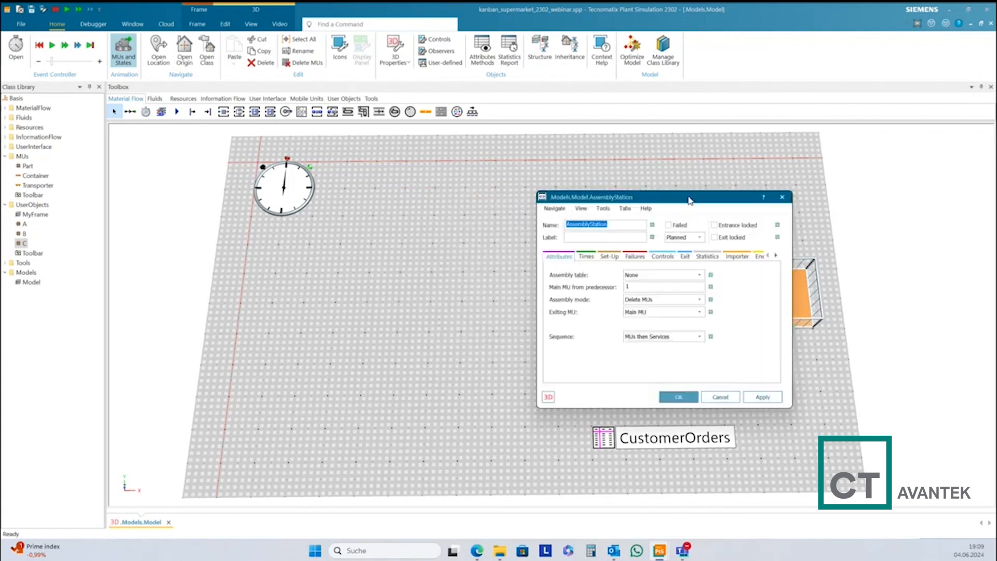
click(670, 299)
click(669, 310)
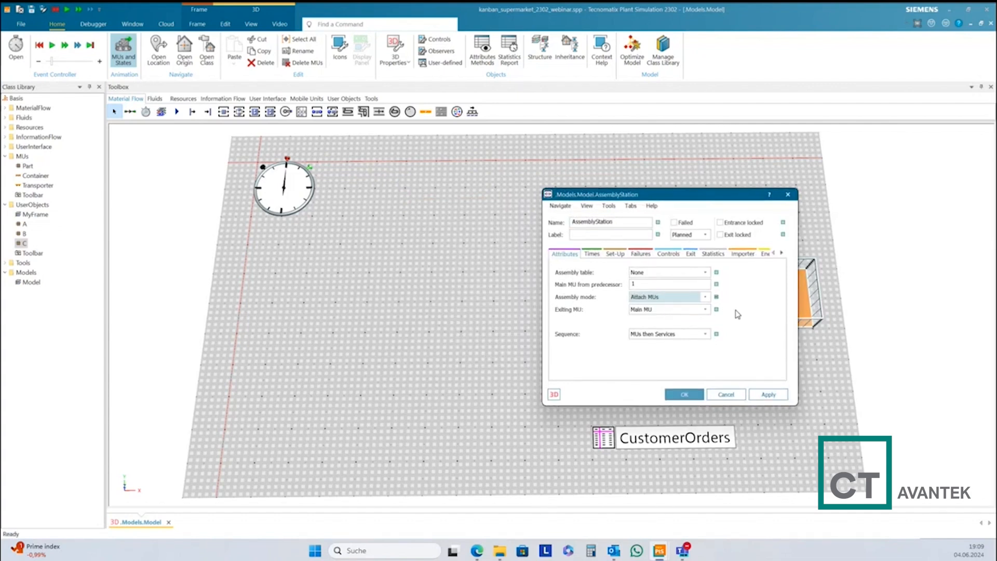
click(768, 394)
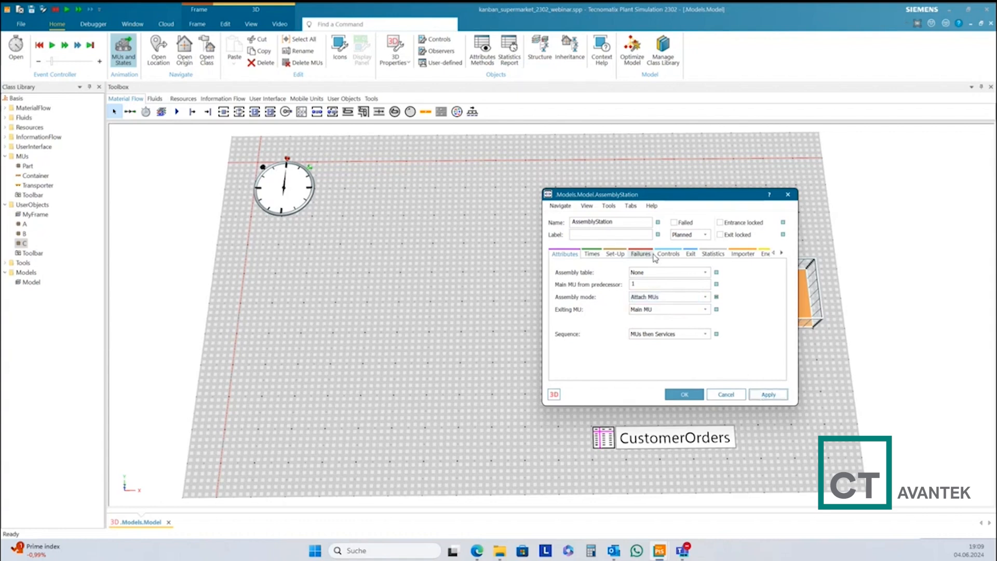
click(658, 273)
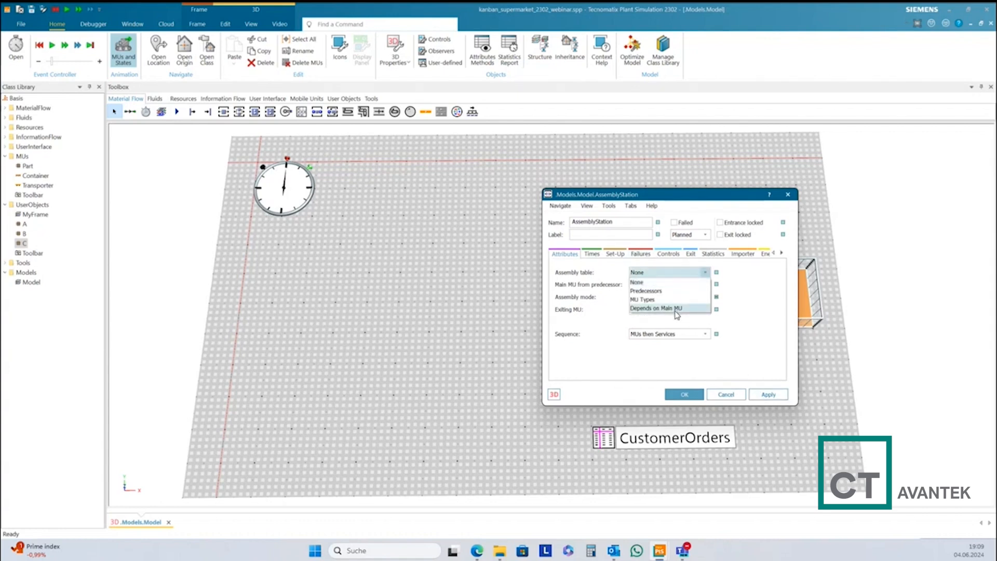
click(676, 309)
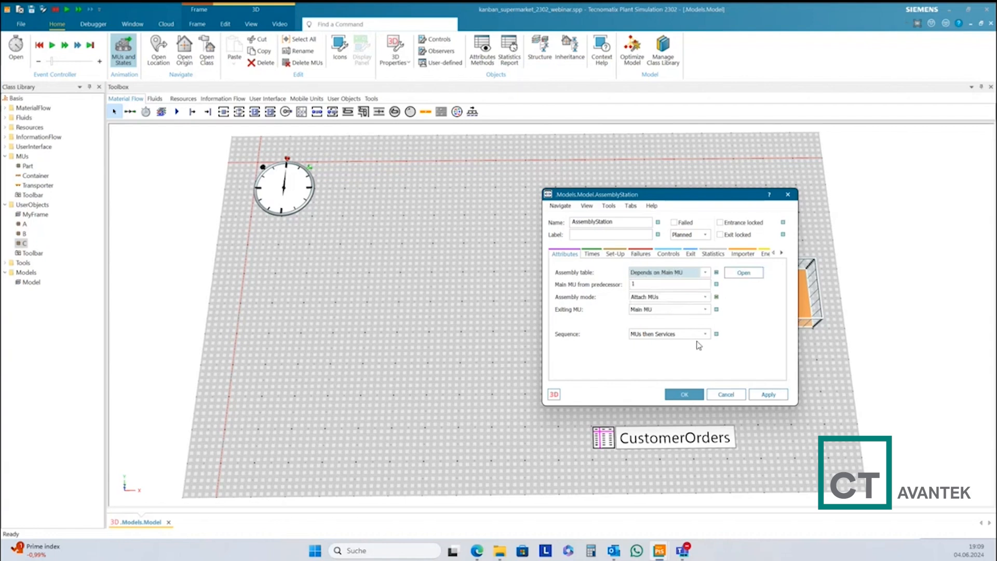
click(763, 398)
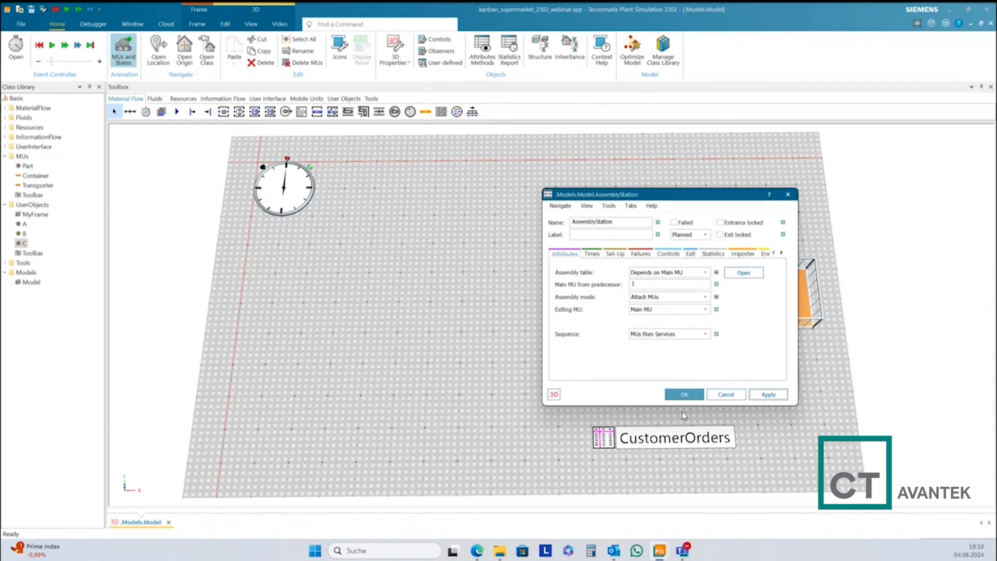
Open the AssemblyStation's assembly table and fill row 1 with main MU AC, MU A and number 1.
click(750, 275)
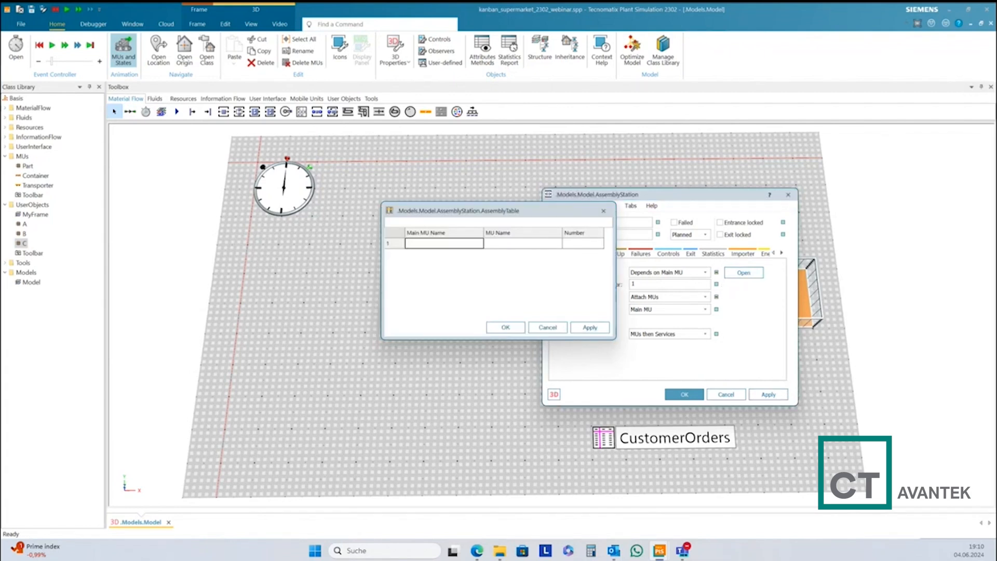
click(426, 244)
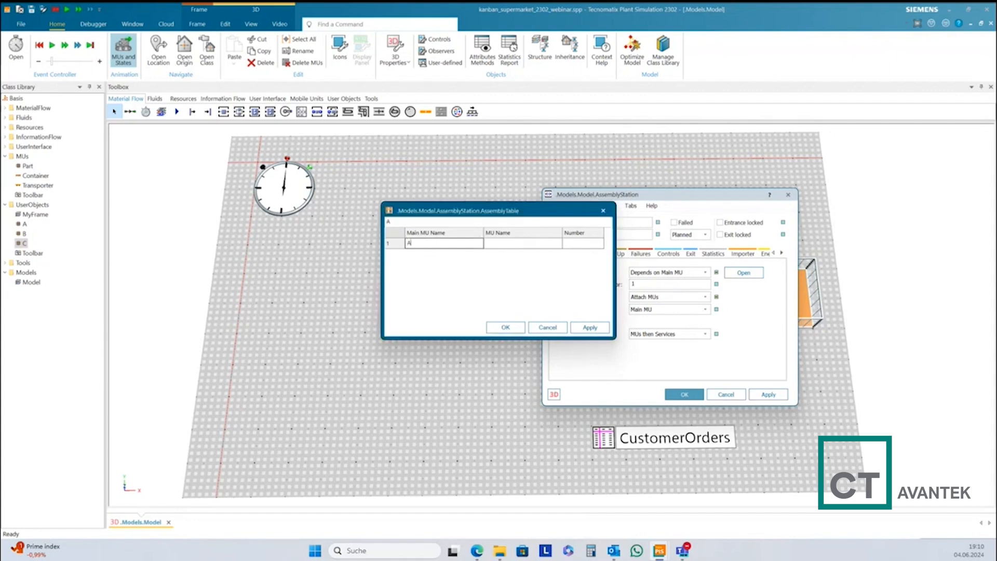
text(AC)
click(511, 247)
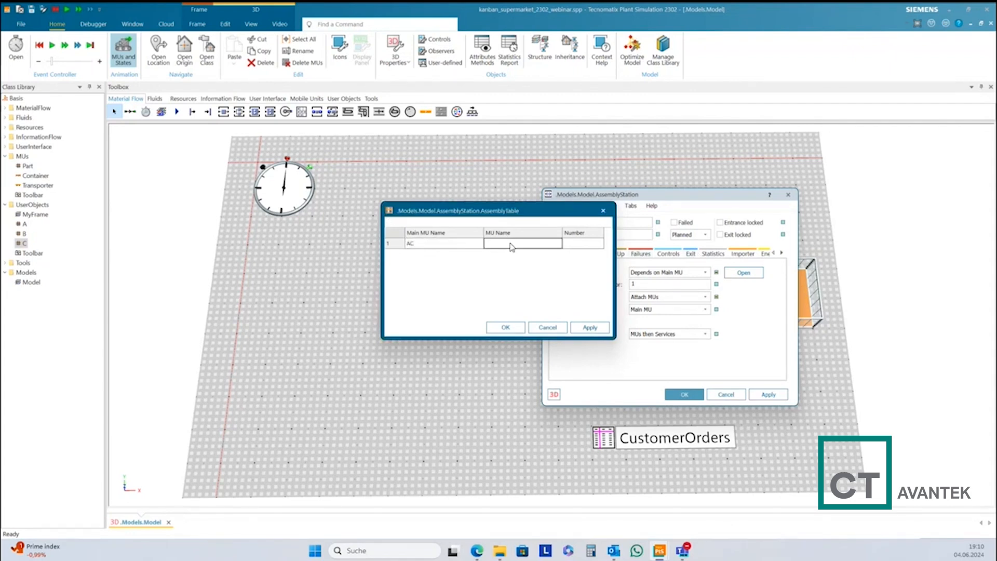
text(A)
click(573, 244)
text(1)
key(Return)
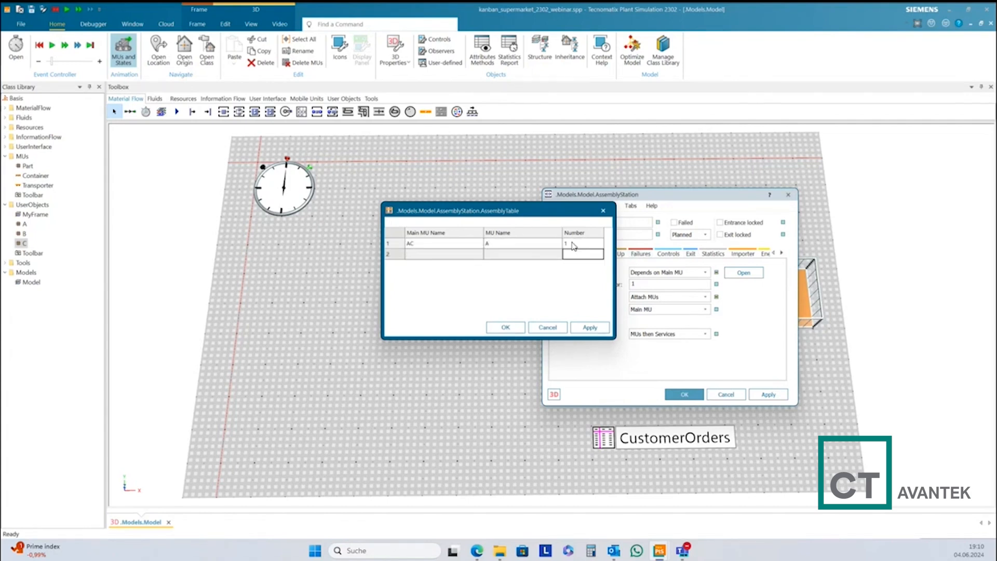
Fill row 2 of the assembly table with MU C and number 1 for main MU AC.
click(513, 254)
text(C)
click(568, 255)
text(1)
key(Return)
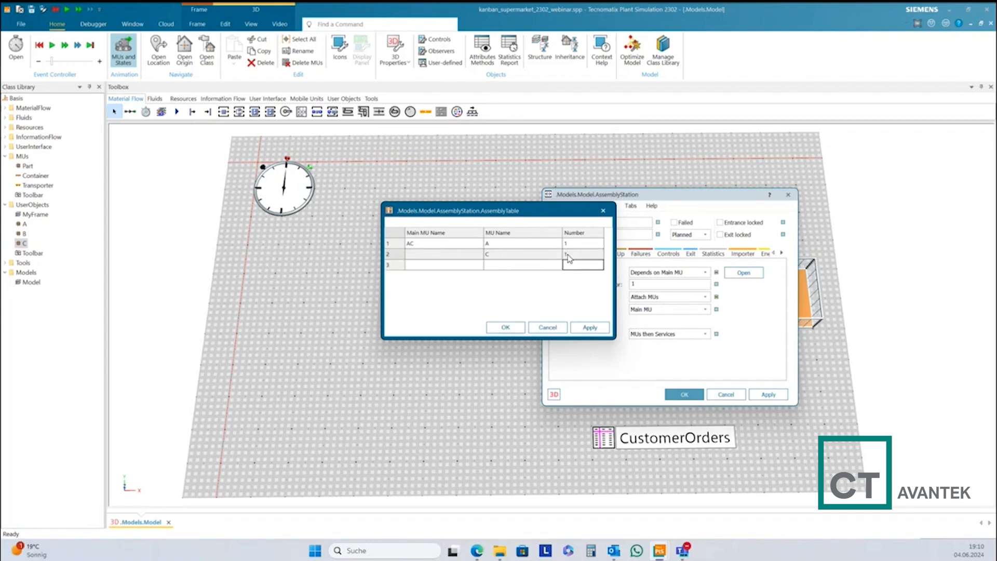
Define main MU AB in rows 3 and 4 of the assembly table with one MU A and one MU B.
click(440, 270)
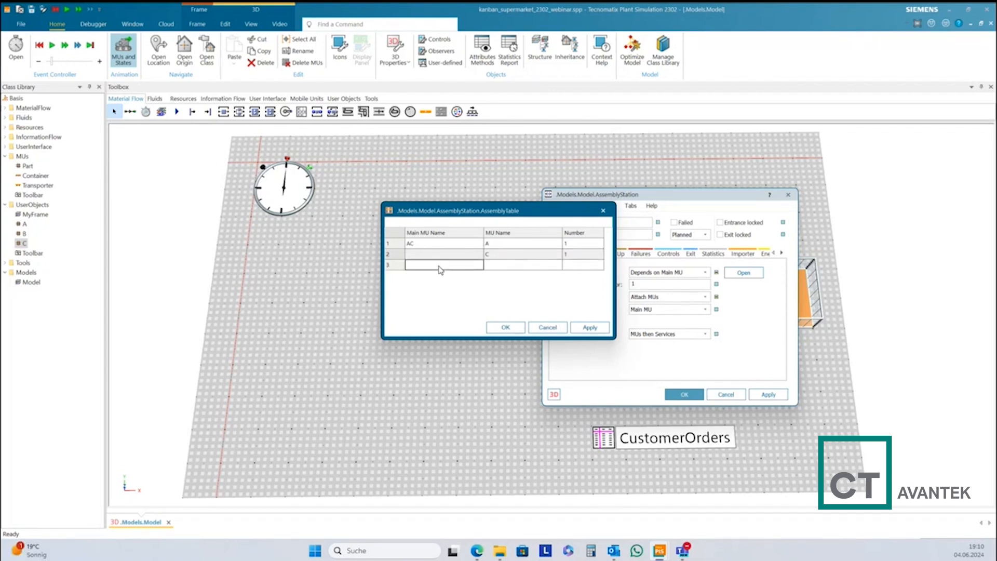
text(AB)
click(504, 269)
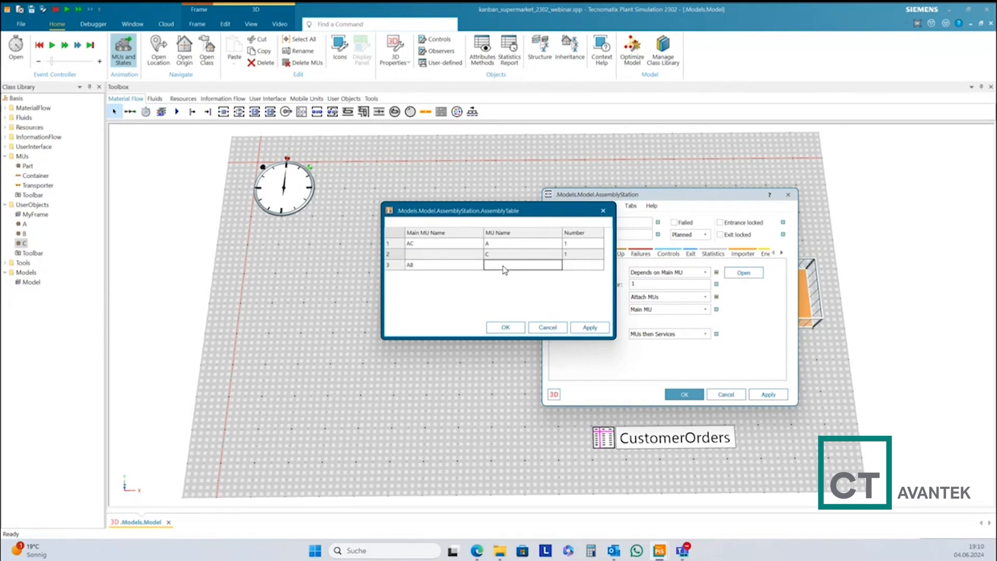
text(A)
click(582, 268)
text(1)
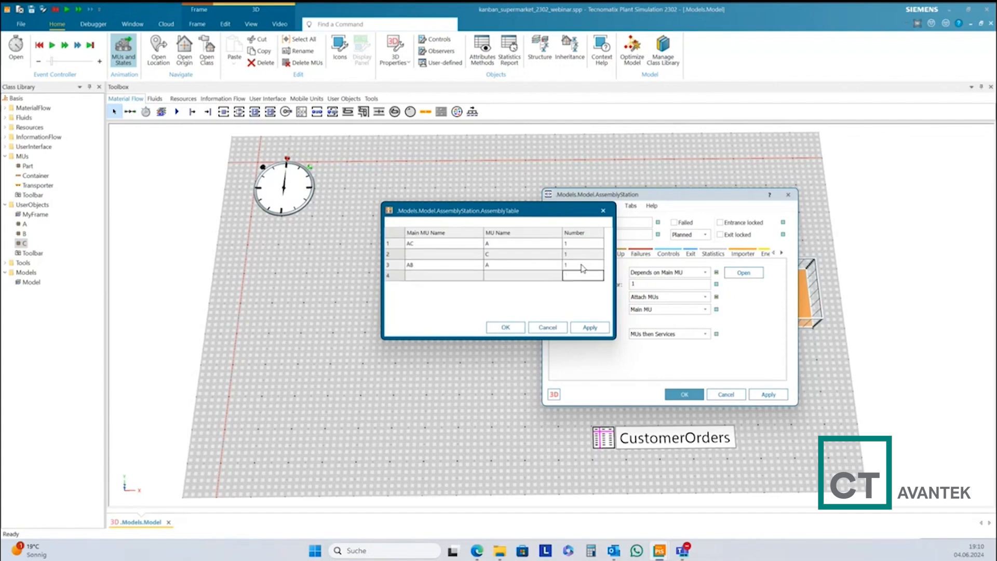
click(527, 276)
text(B)
click(575, 280)
text(1)
key(Return)
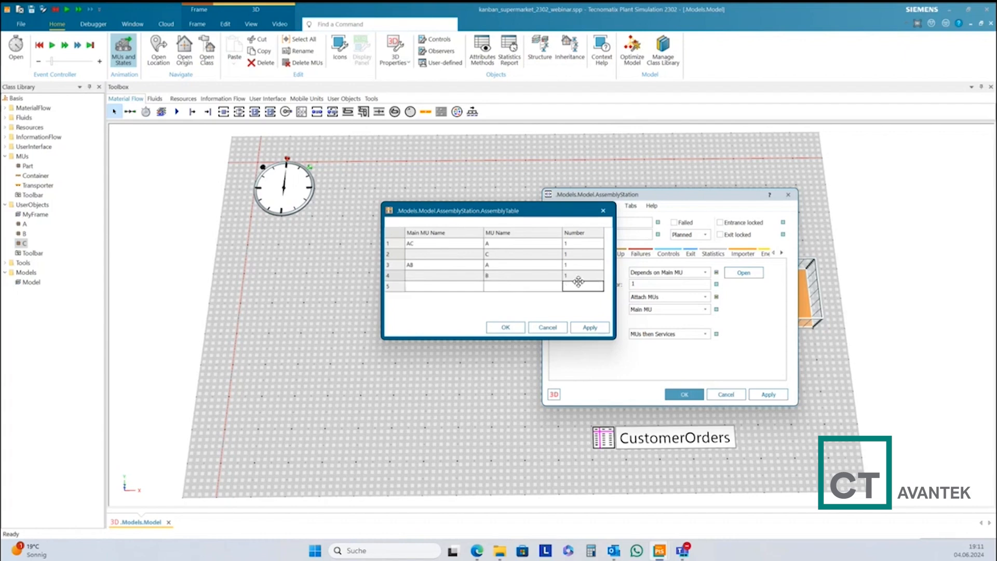
Add main MU CC in row 5 with MU C and number 2, and accept the assembly table and station settings.
click(431, 287)
text(CC)
click(517, 291)
text(C)
click(572, 289)
text(2)
click(590, 328)
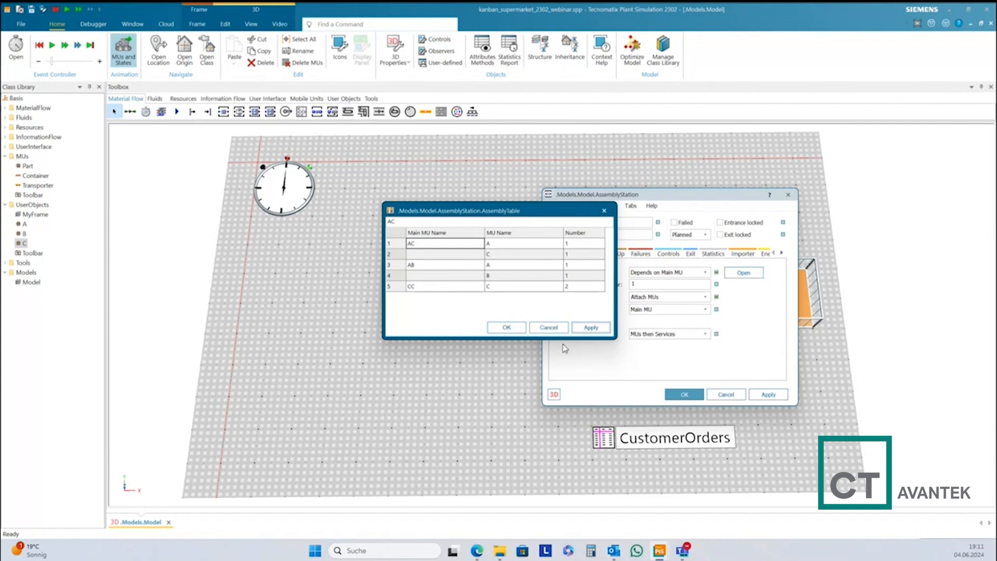
click(508, 327)
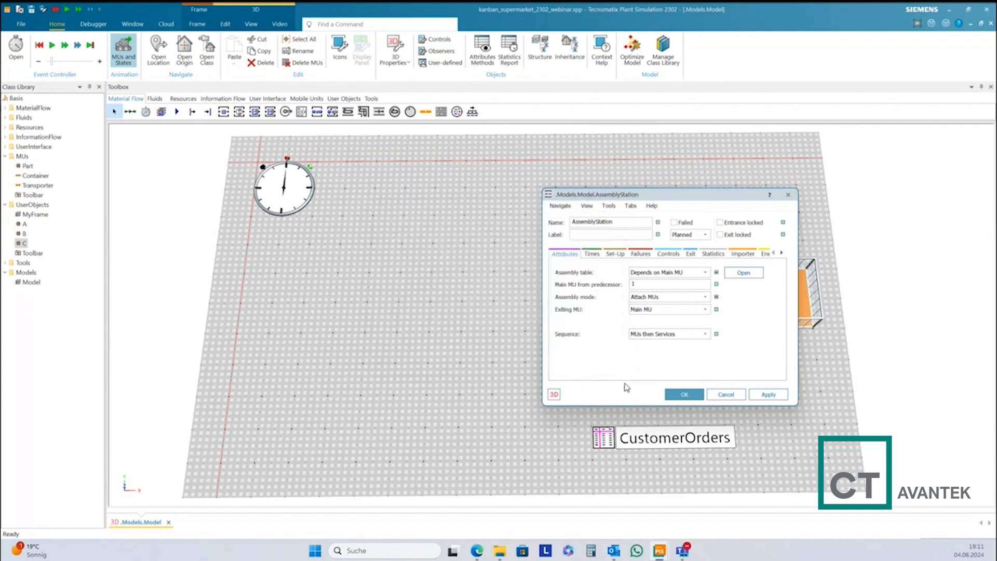
click(781, 396)
click(684, 395)
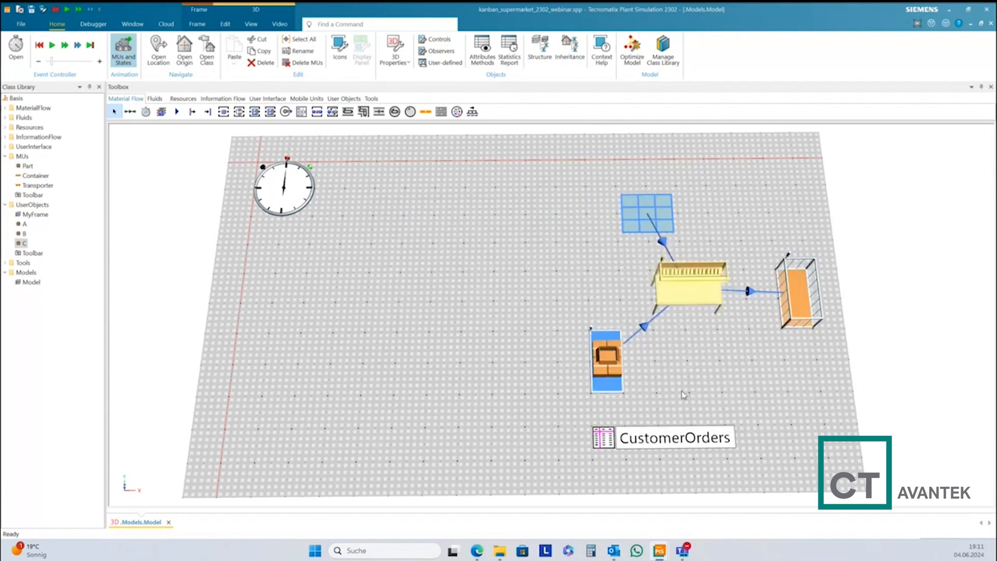
Set the AssemblyStation's constant processing time to 3:00:00.
double_click(682, 298)
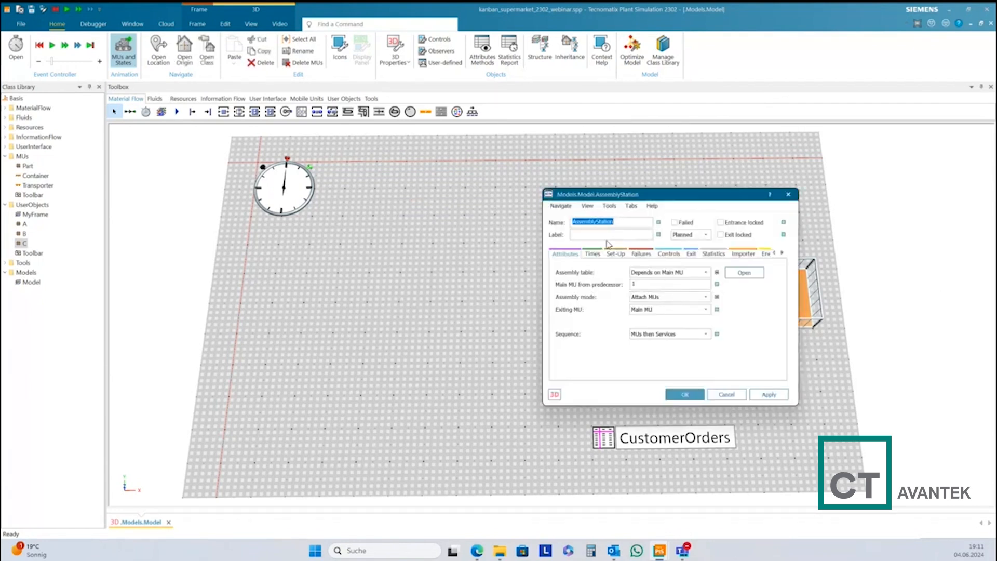
click(589, 254)
drag(675, 277, 656, 282)
text(3:00:00)
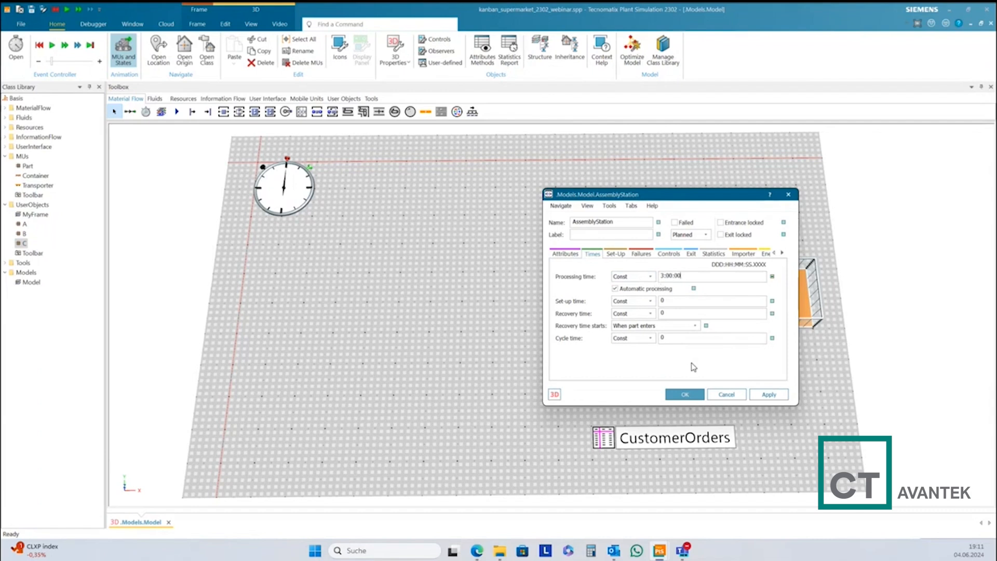
click(770, 395)
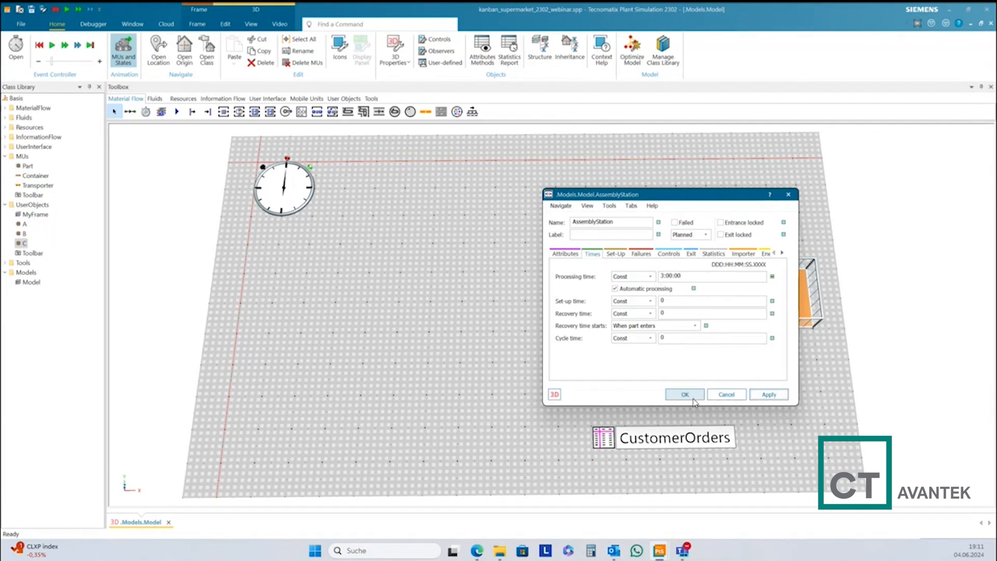
click(685, 395)
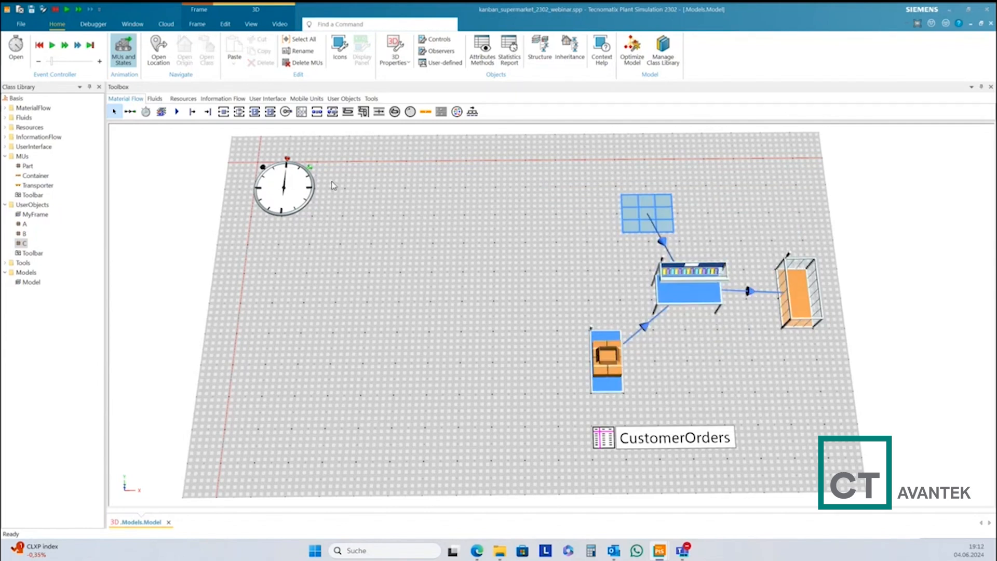
Move the EventController clock away from the stations, to the far side of the model's vertical axis line.
drag(291, 195, 181, 164)
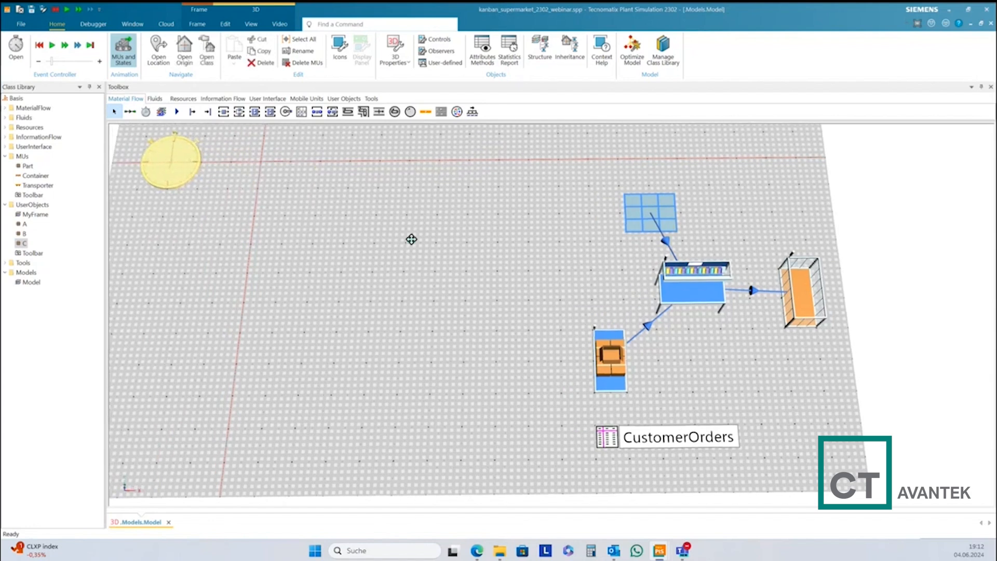
drag(410, 238, 485, 230)
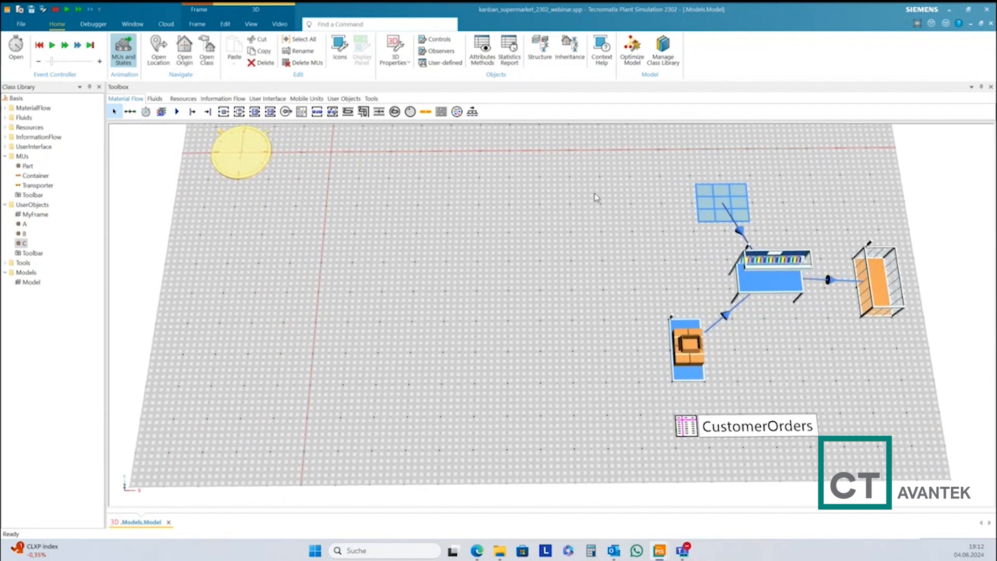
Insert a Comment beside the assembly store with the display text "<--- control loop production" and shift it away from the store.
click(271, 102)
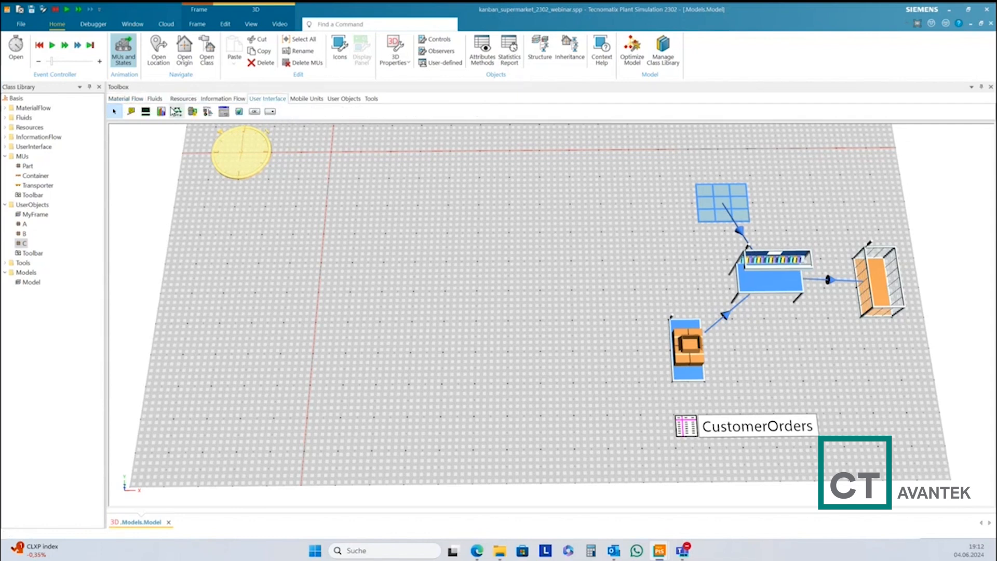
click(131, 111)
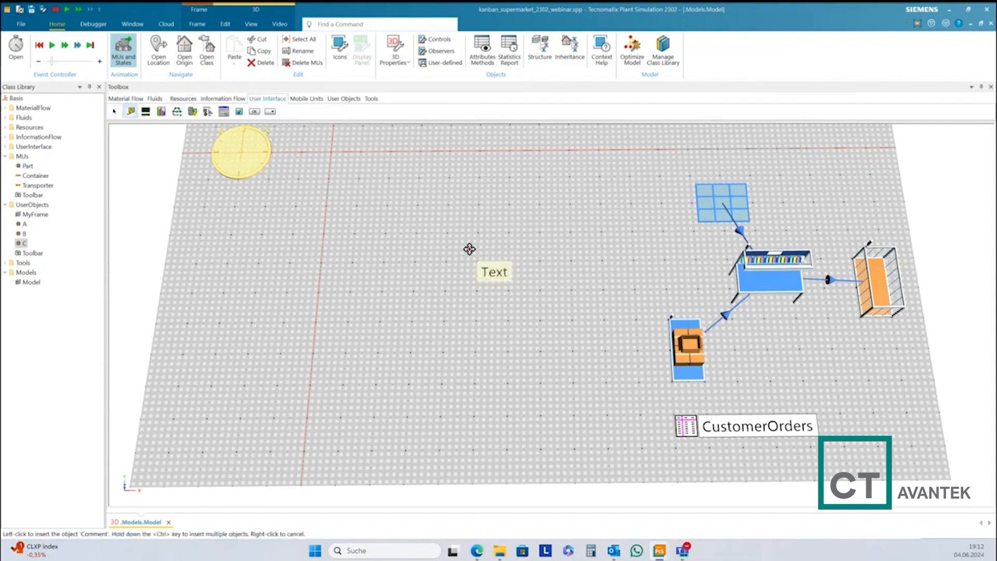
click(525, 229)
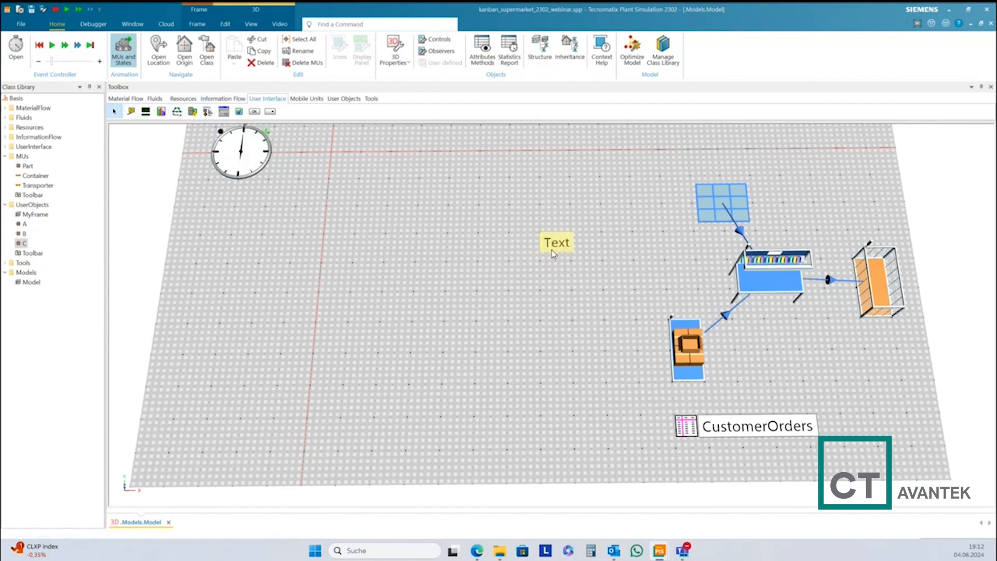
double_click(552, 249)
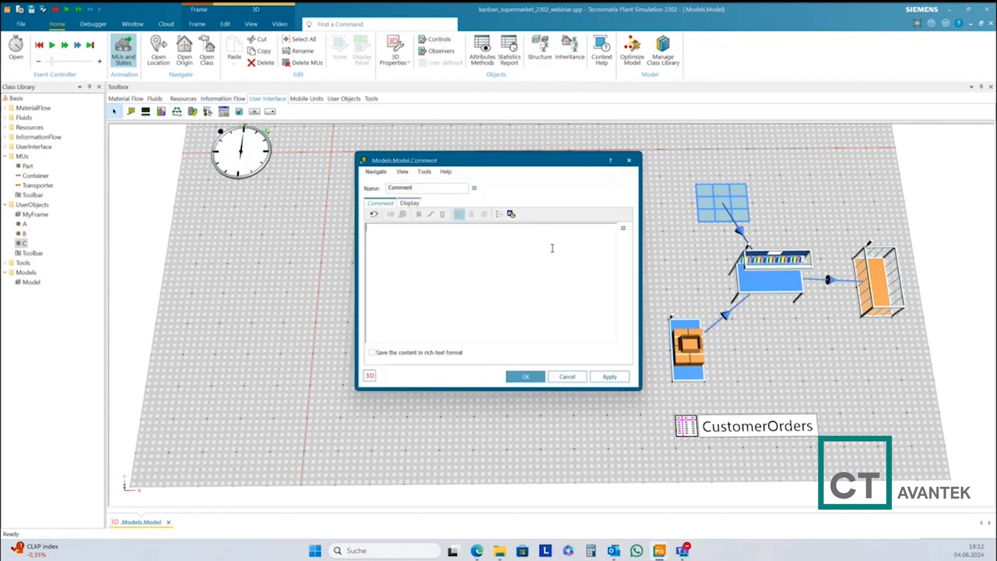
click(410, 203)
drag(457, 225, 419, 229)
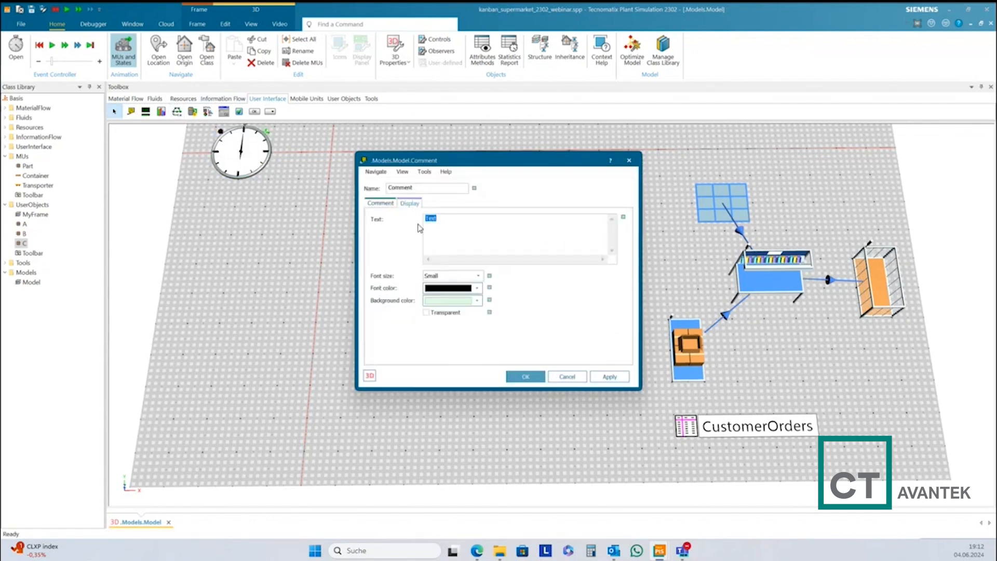
text(<)
click(610, 376)
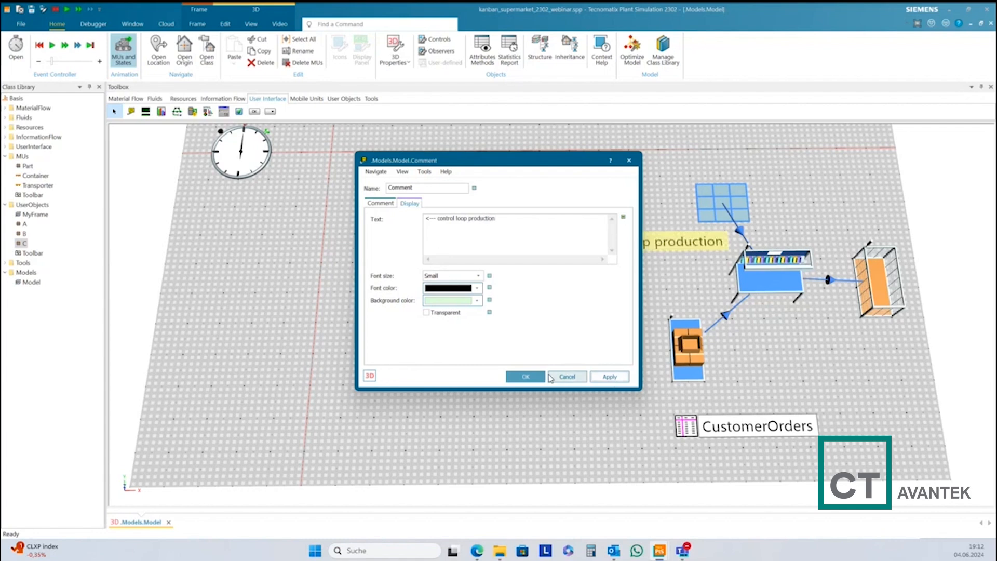
click(550, 377)
drag(634, 241, 552, 228)
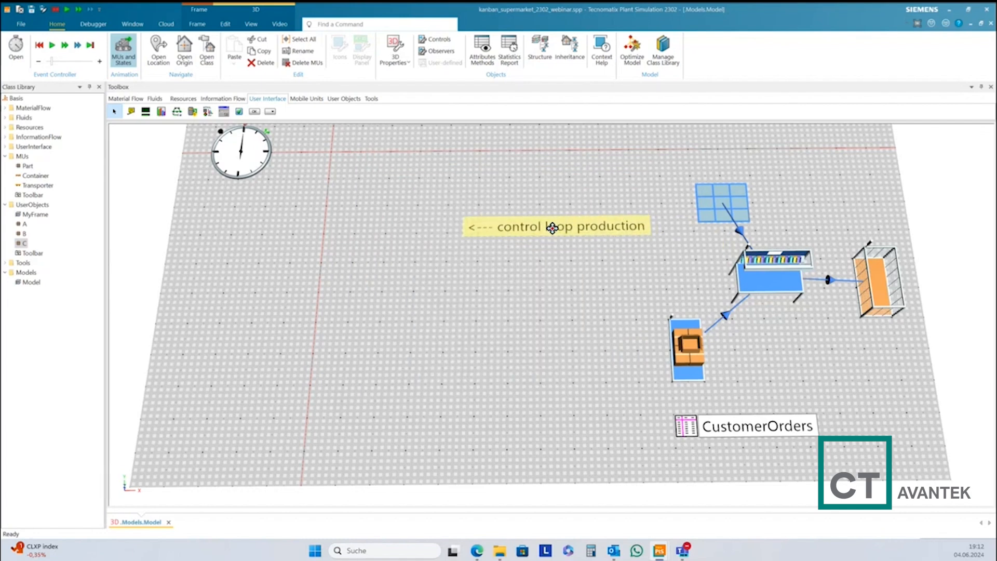
click(582, 283)
Copy the production comment to the area below the EventController and set the copy's display text to "<--- control loop green parts".
drag(552, 291, 664, 276)
click(644, 223)
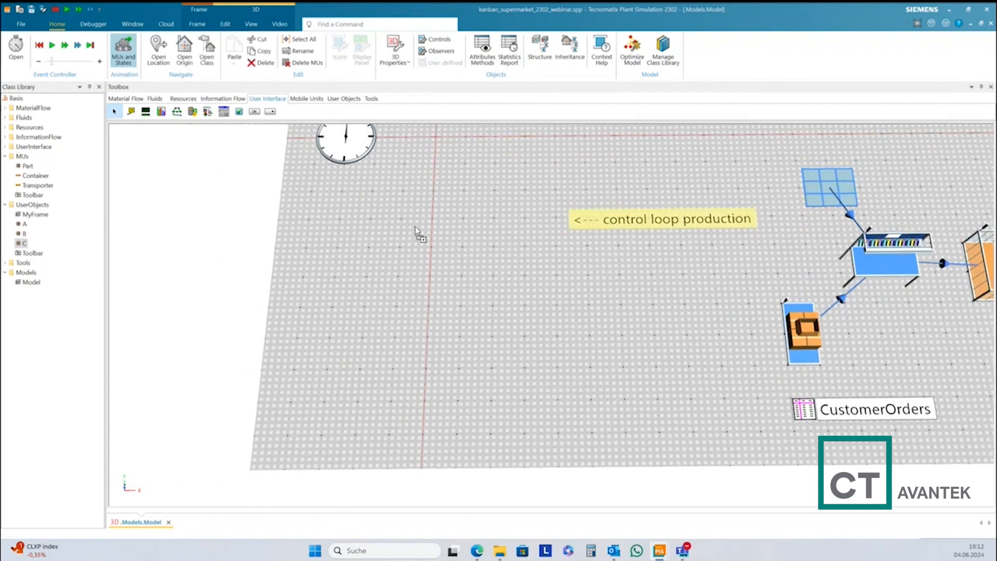
click(324, 226)
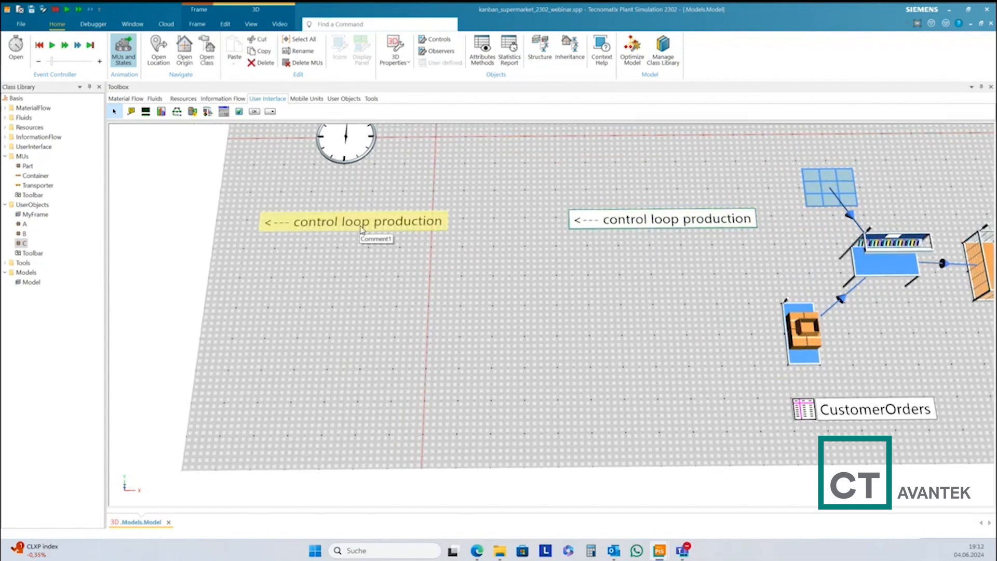
double_click(362, 229)
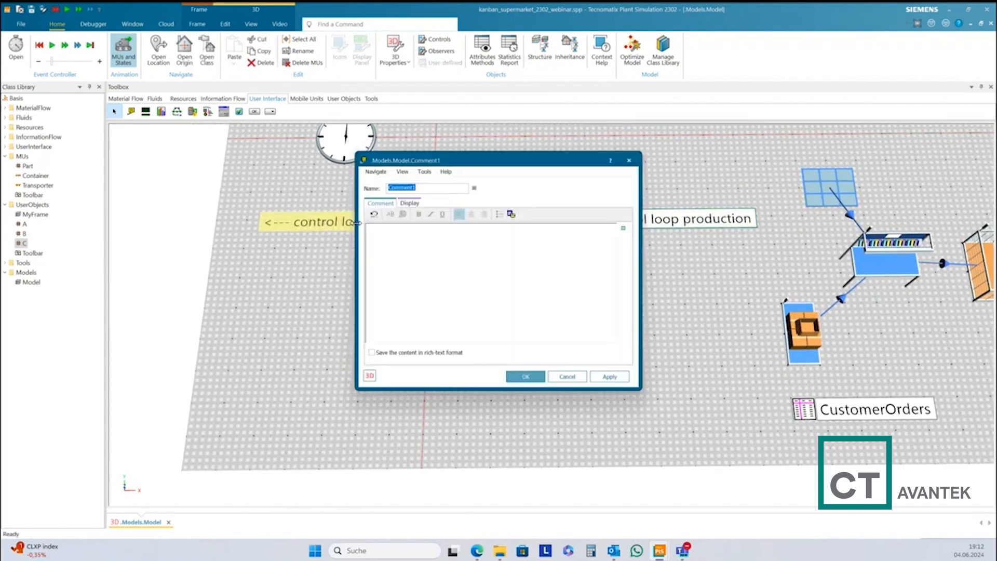
click(410, 204)
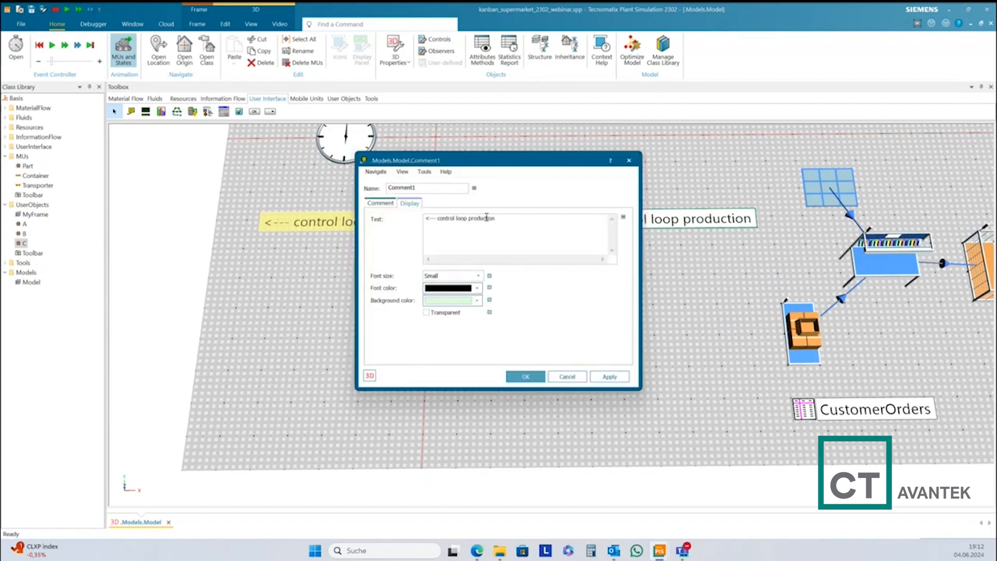
drag(469, 220, 496, 218)
text(green parts)
click(526, 377)
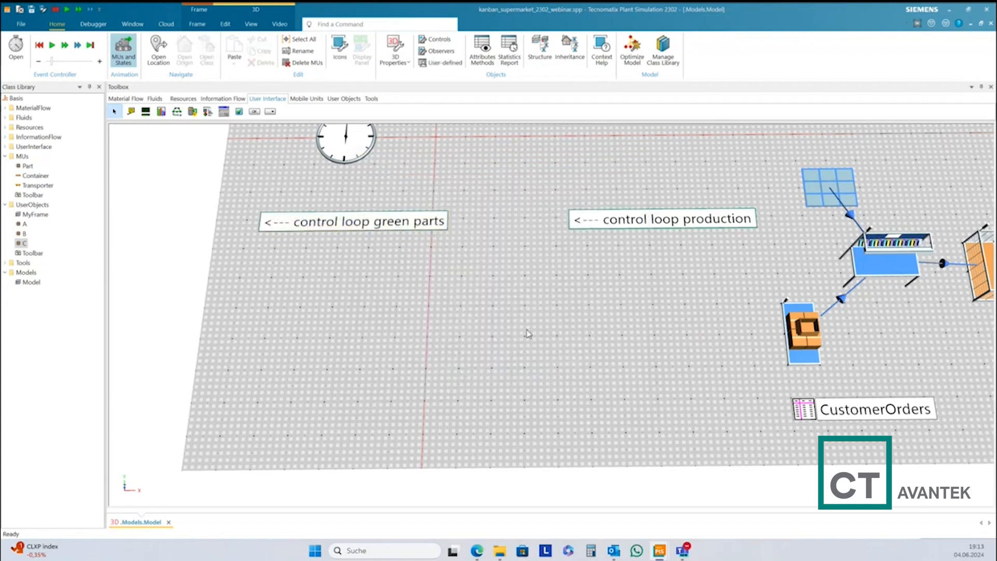
Shift the green parts comment slightly further from the stations and the production comment slightly upward in the model.
drag(409, 227, 379, 225)
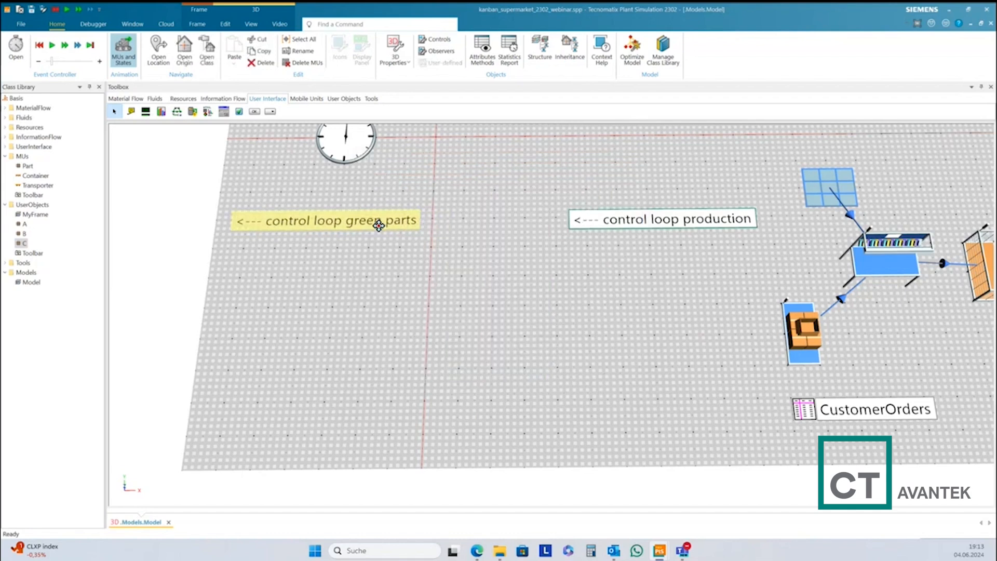
click(421, 274)
drag(589, 322, 501, 298)
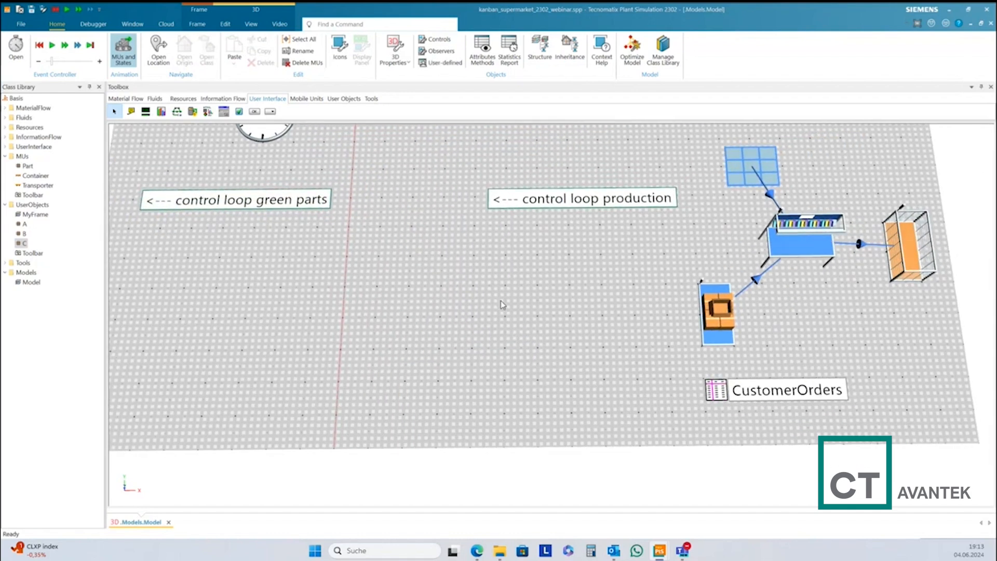
drag(574, 267, 591, 225)
click(591, 226)
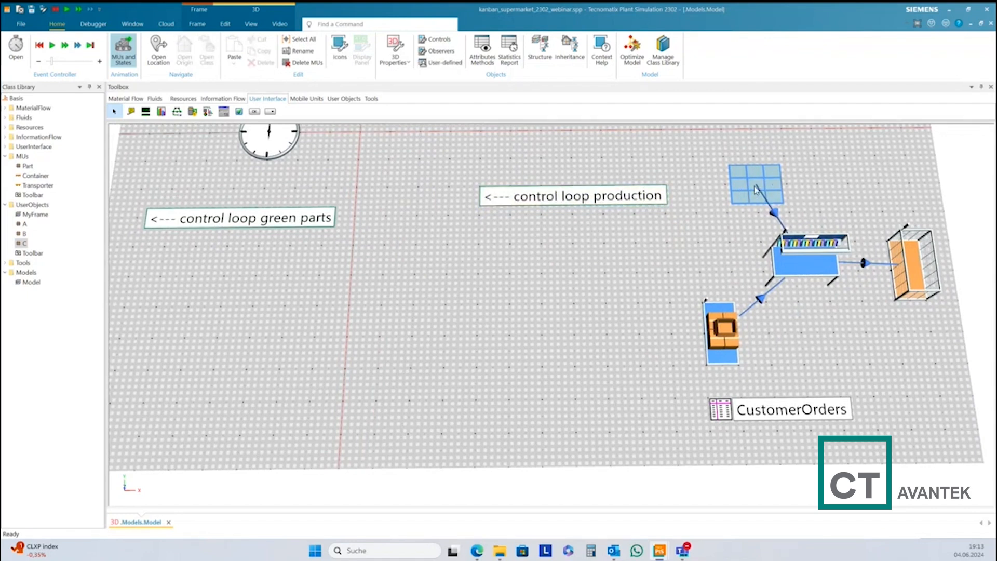
Insert a Store near the green parts comment, beside the vertical axis line, and rename it Store_green_parts.
drag(725, 254, 741, 213)
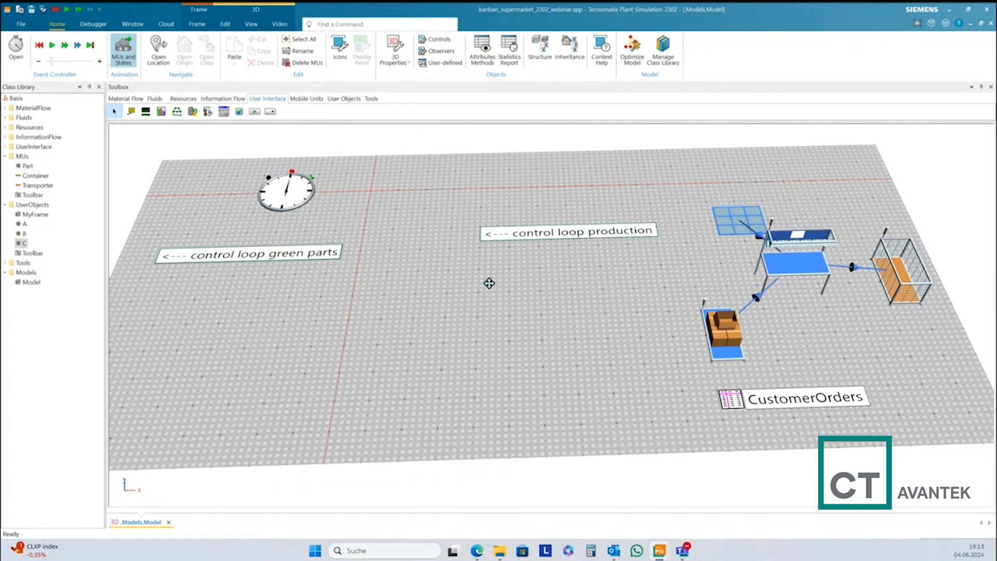
drag(490, 282, 503, 261)
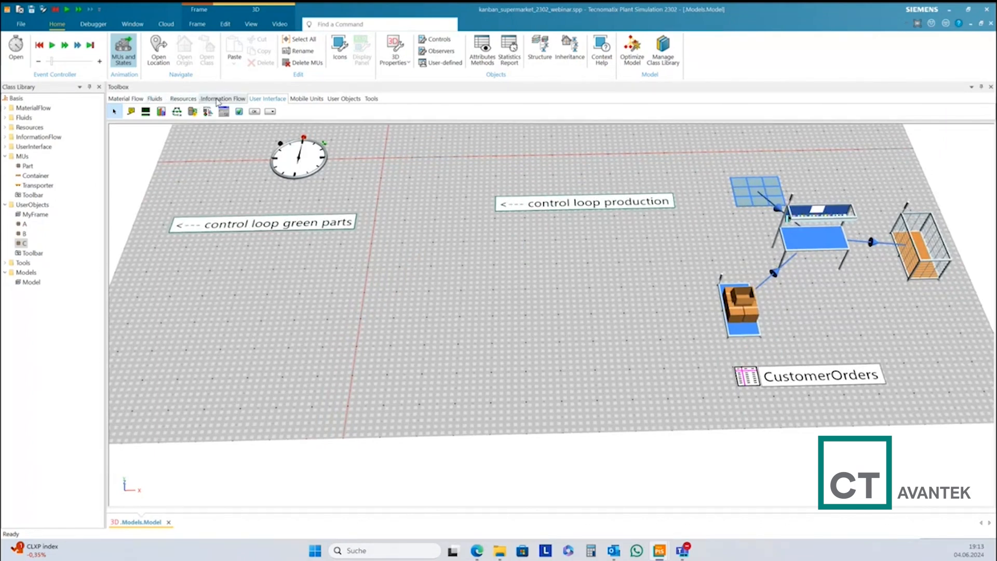
click(135, 101)
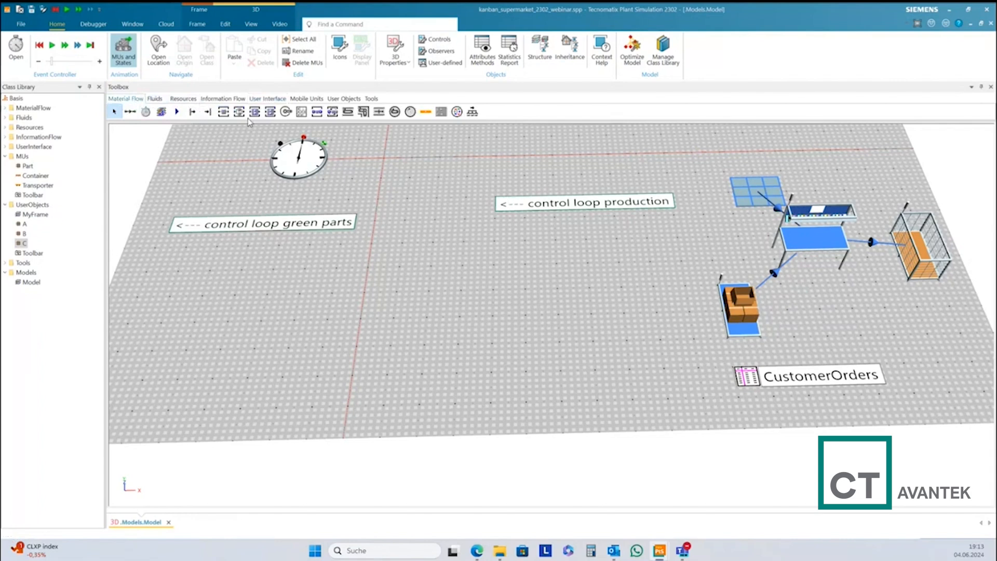
click(301, 111)
click(412, 247)
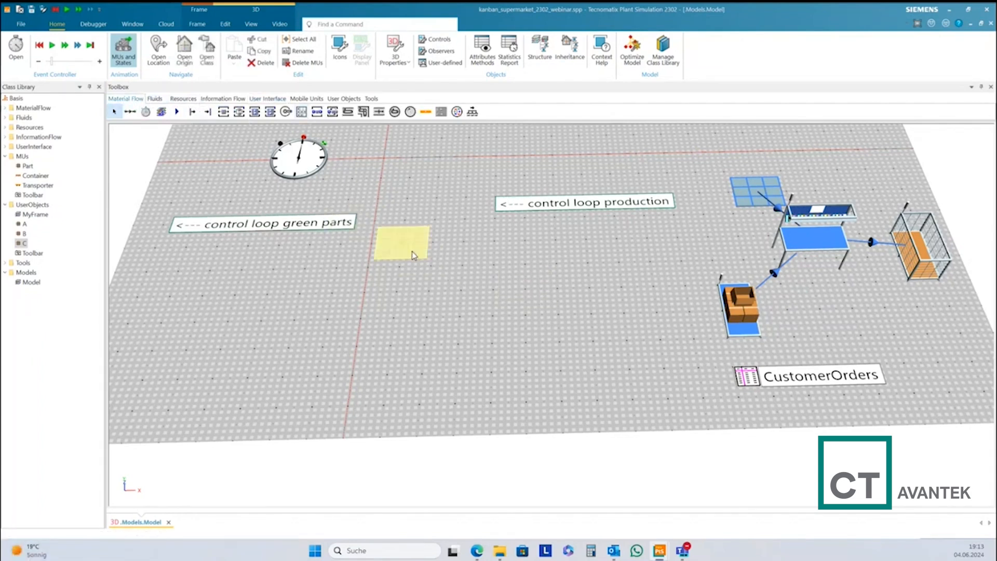
right_click(414, 254)
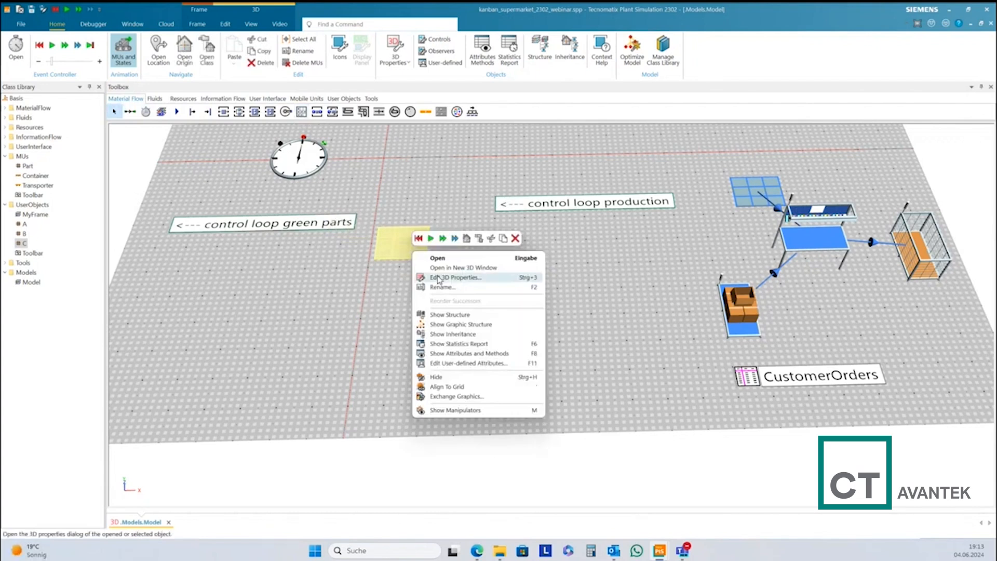
click(440, 286)
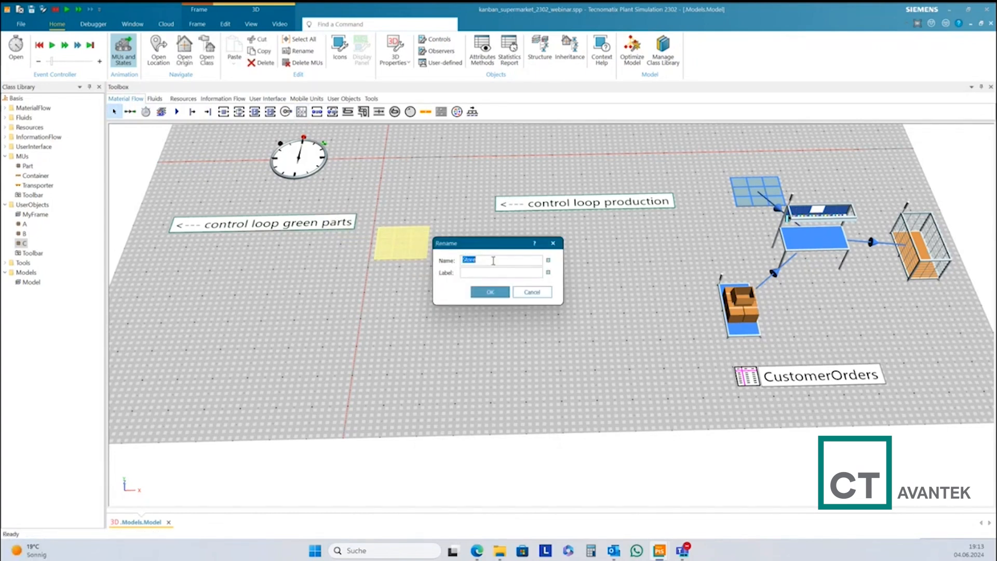
text(Store_grren)
key(BackSpace)
text(en_parts)
click(490, 292)
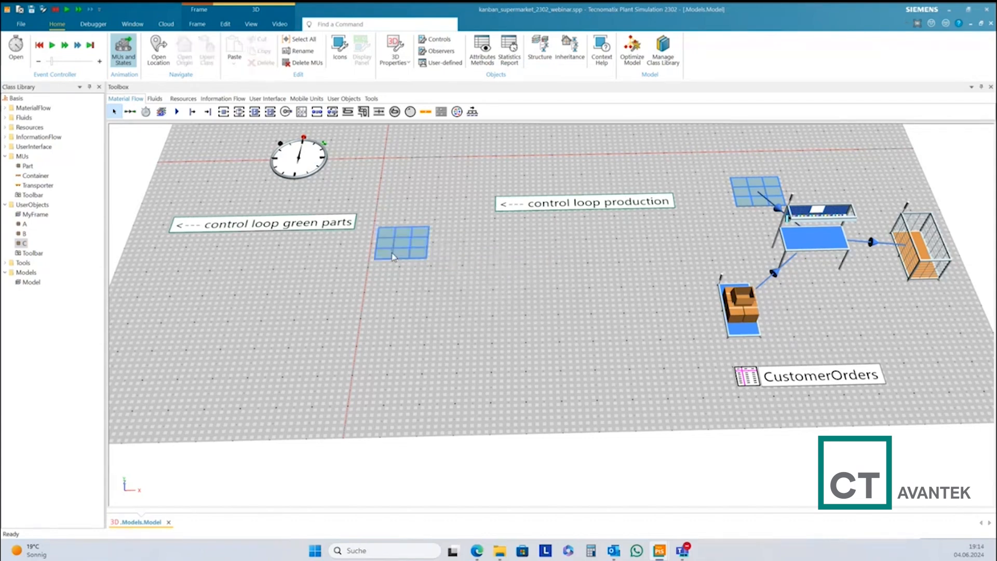
Activate the name caption of the Store_green_parts store in its 3D properties.
right_click(381, 241)
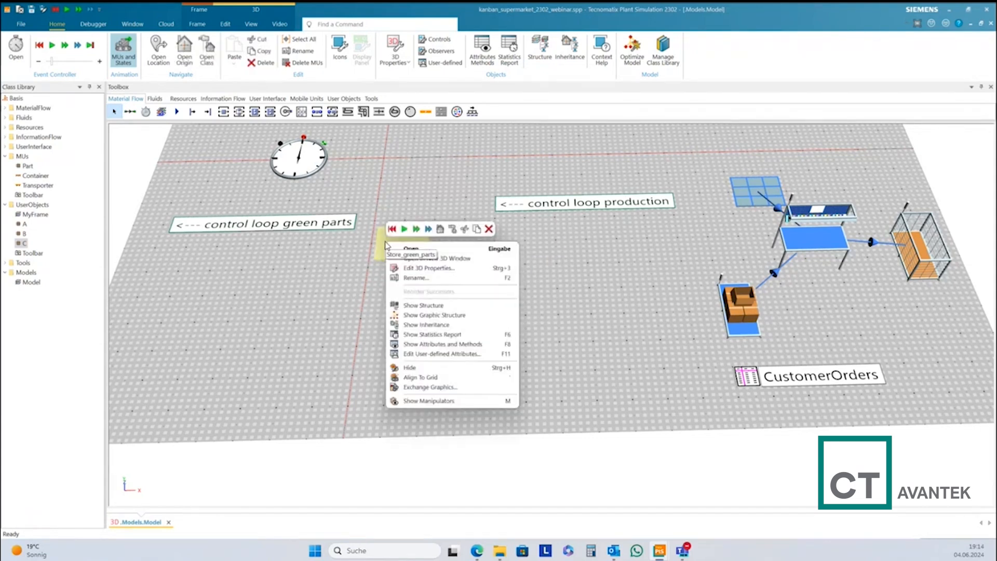
click(415, 268)
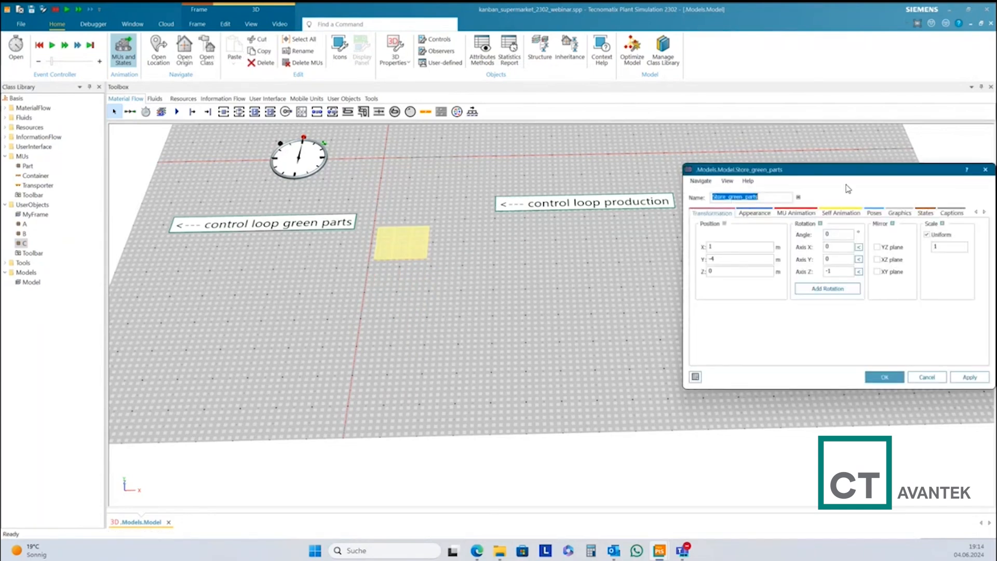
click(952, 212)
click(703, 224)
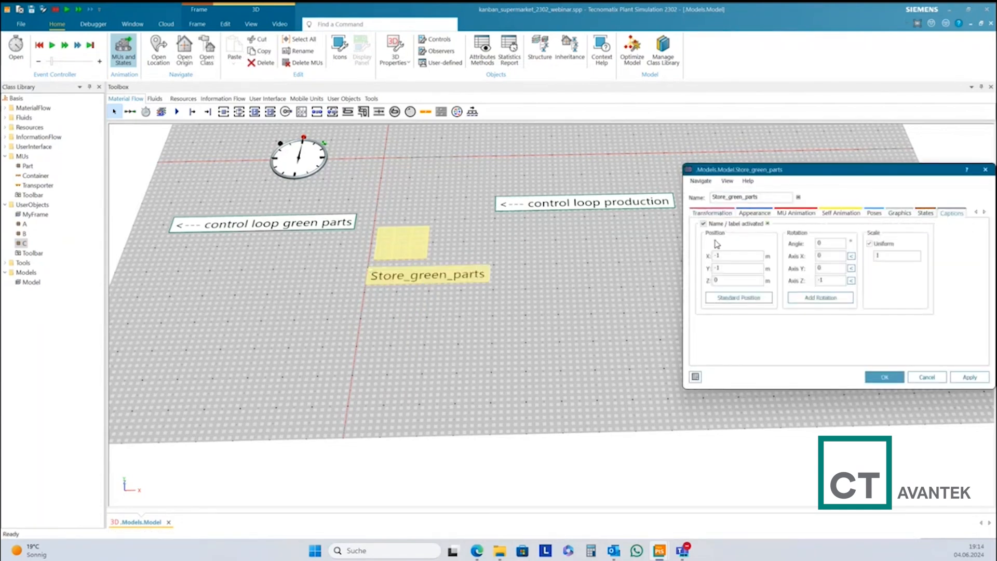
click(870, 377)
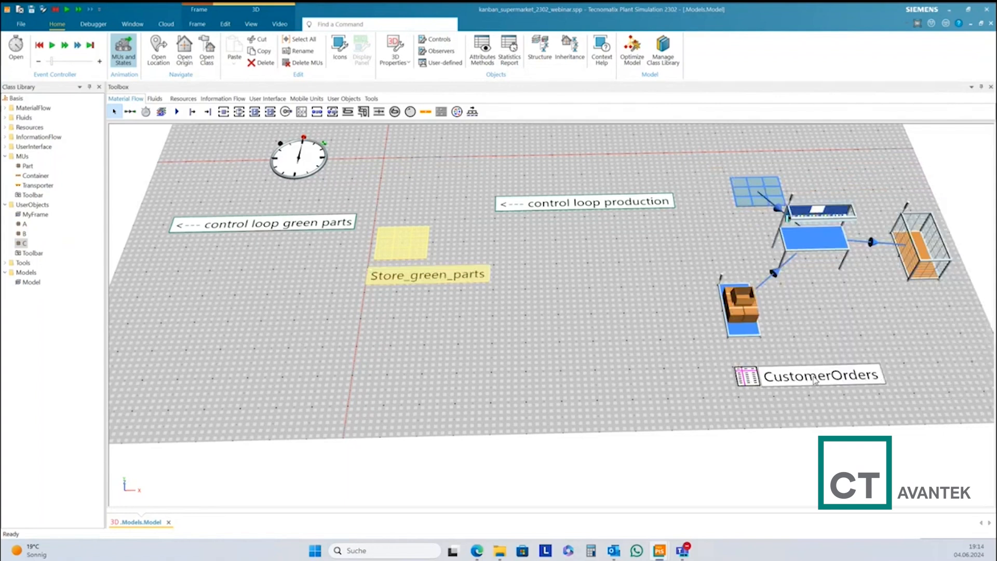
click(675, 363)
Activate the name caption of the AssemblyStore in its 3D properties and shift the store away from the assembly station.
click(755, 202)
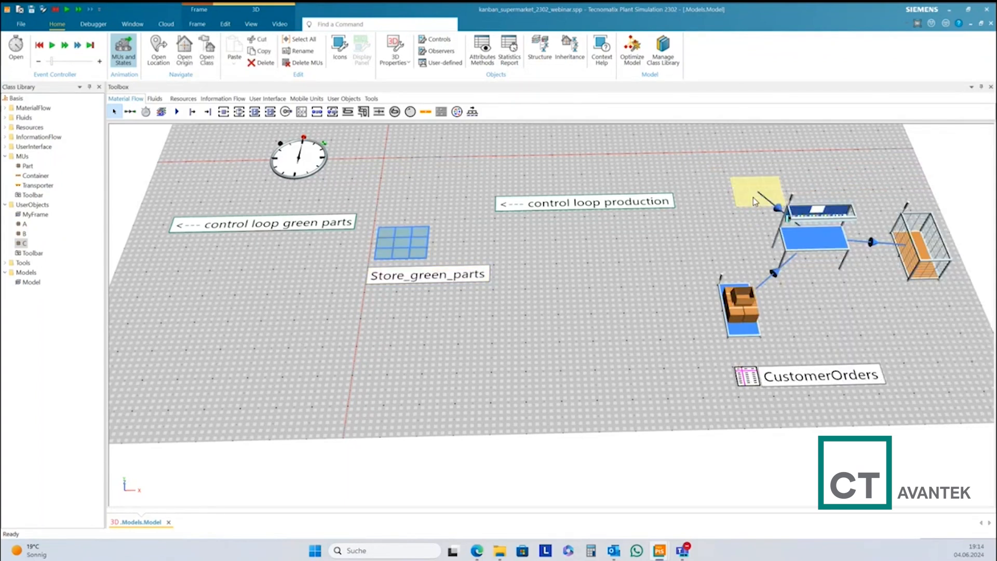
right_click(755, 201)
click(785, 227)
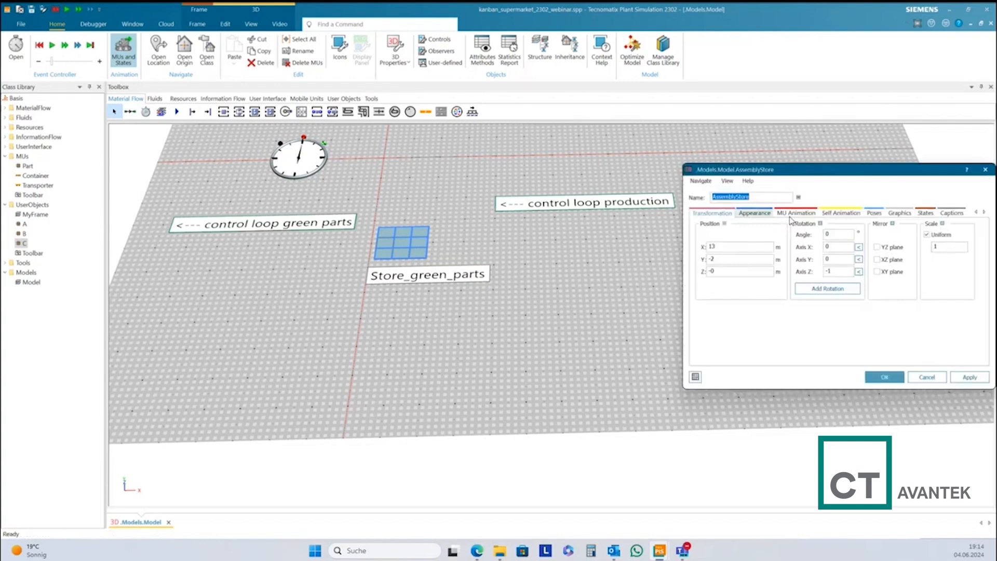
click(951, 213)
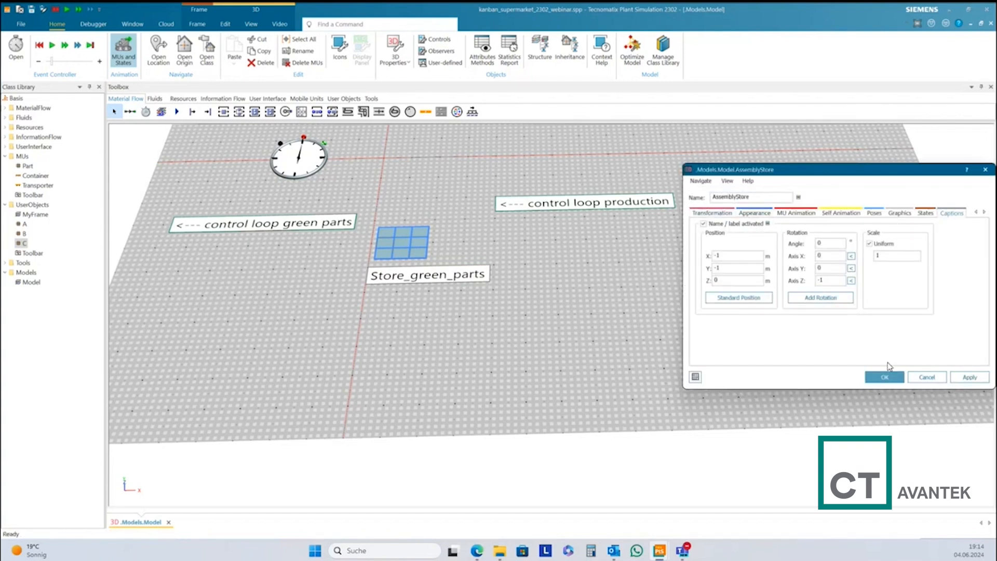
click(884, 377)
drag(774, 194, 744, 183)
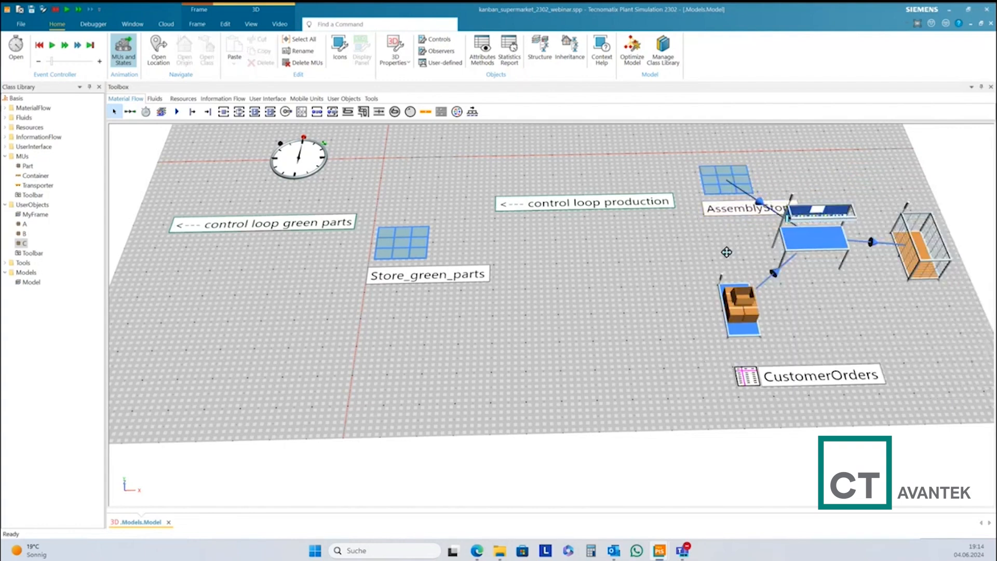
Insert a Buffer between Store_green_parts and the assembly area, just below the production comment.
scroll(723, 258, up, 2)
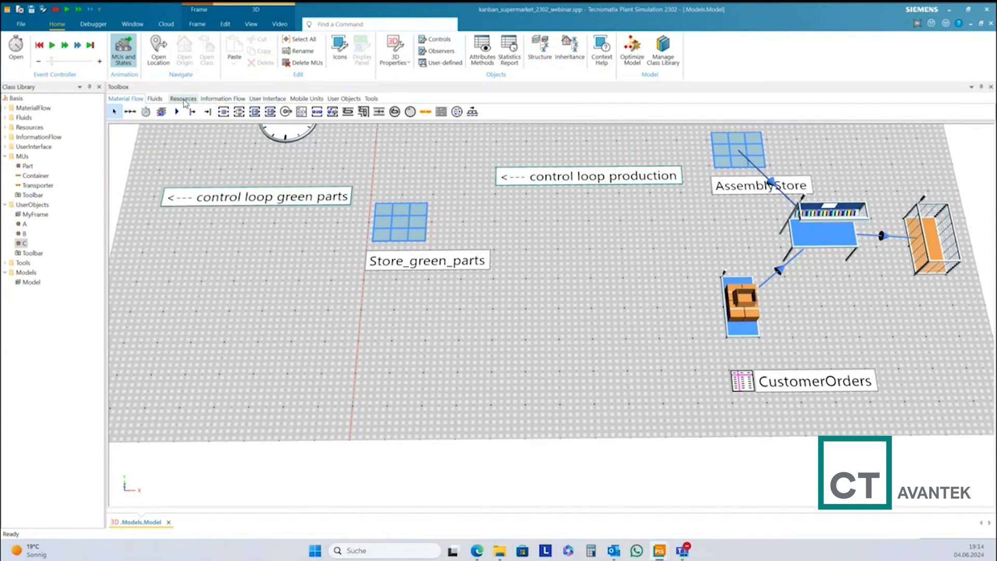
click(320, 114)
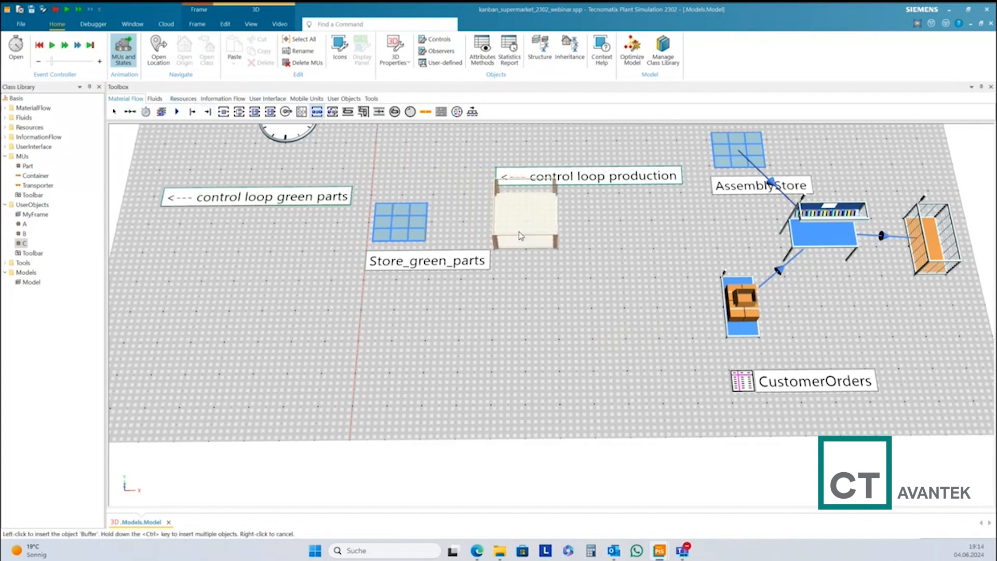
click(518, 231)
Shift Store_green_parts, the green parts comment and the buffer further from the assembly station to space them out.
drag(385, 238, 330, 239)
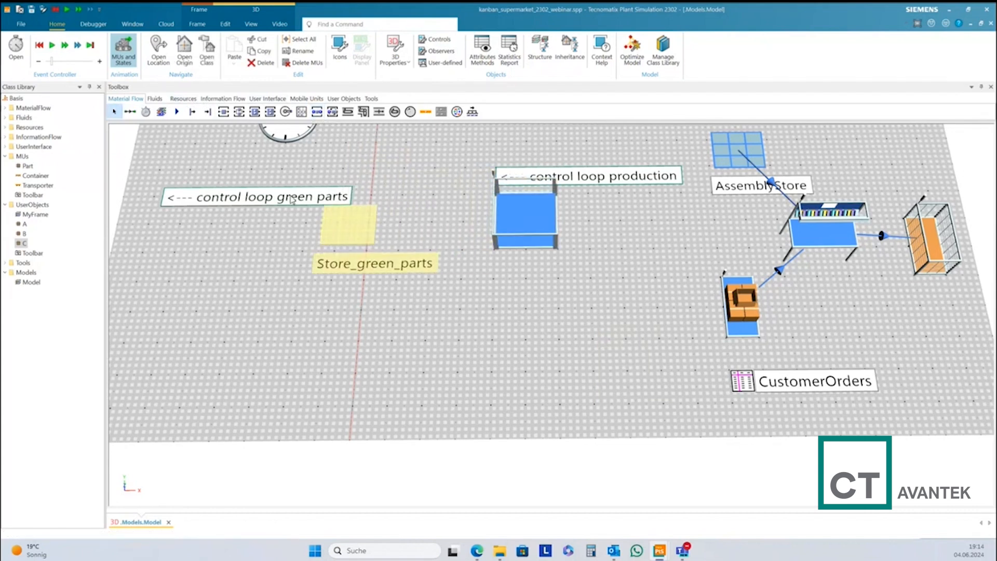
drag(289, 197, 235, 168)
drag(347, 231, 335, 229)
drag(499, 225, 415, 257)
Set the buffer's capacity to -1.
double_click(475, 238)
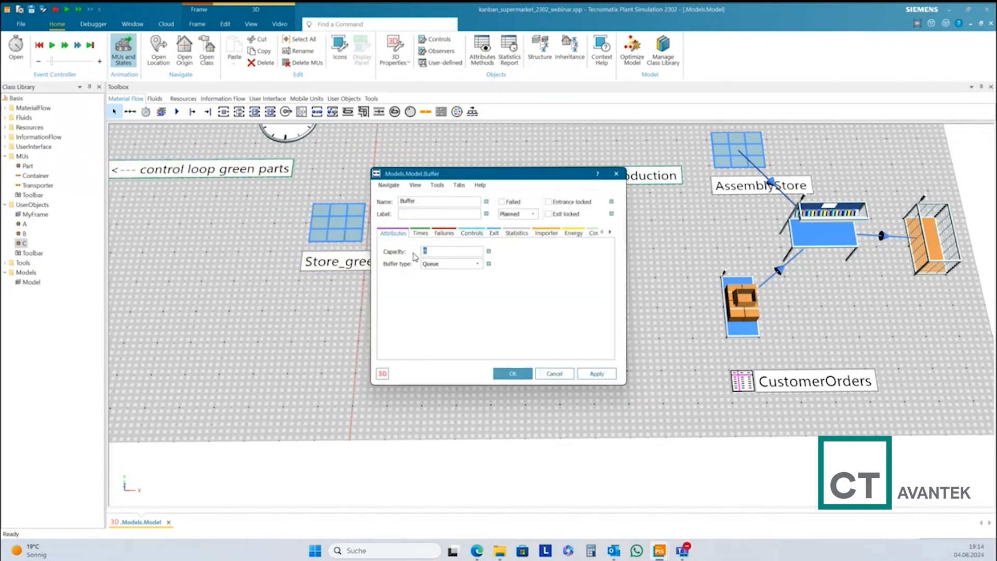
text(-1)
click(523, 372)
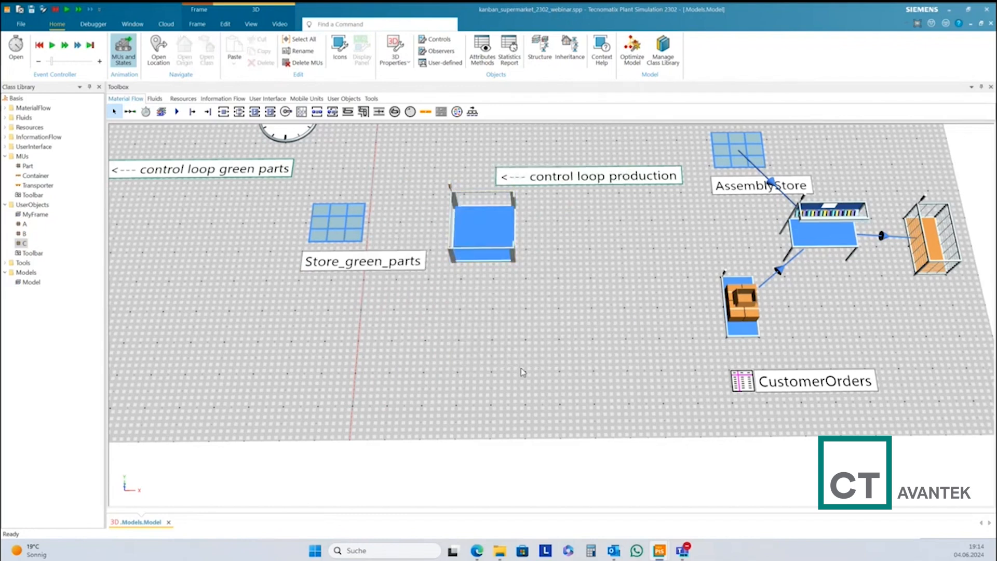
Insert two Stations in a row between the buffer and the assembly station.
click(224, 111)
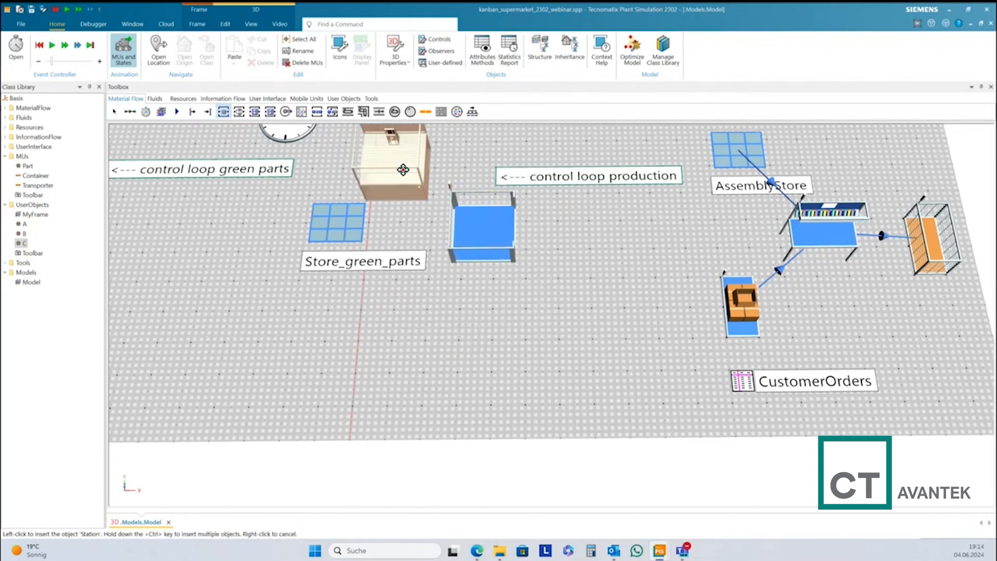
click(590, 232)
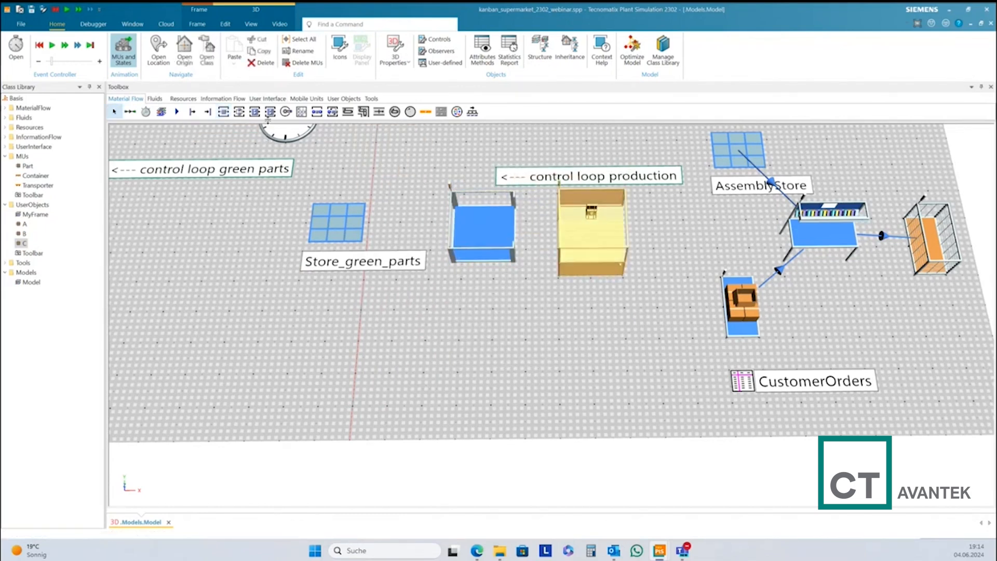
click(223, 112)
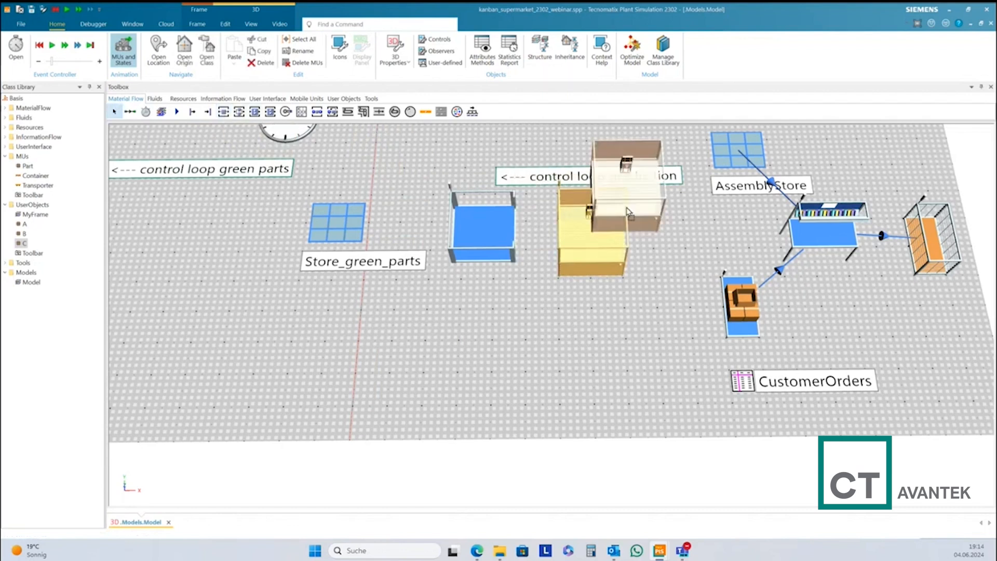
click(695, 231)
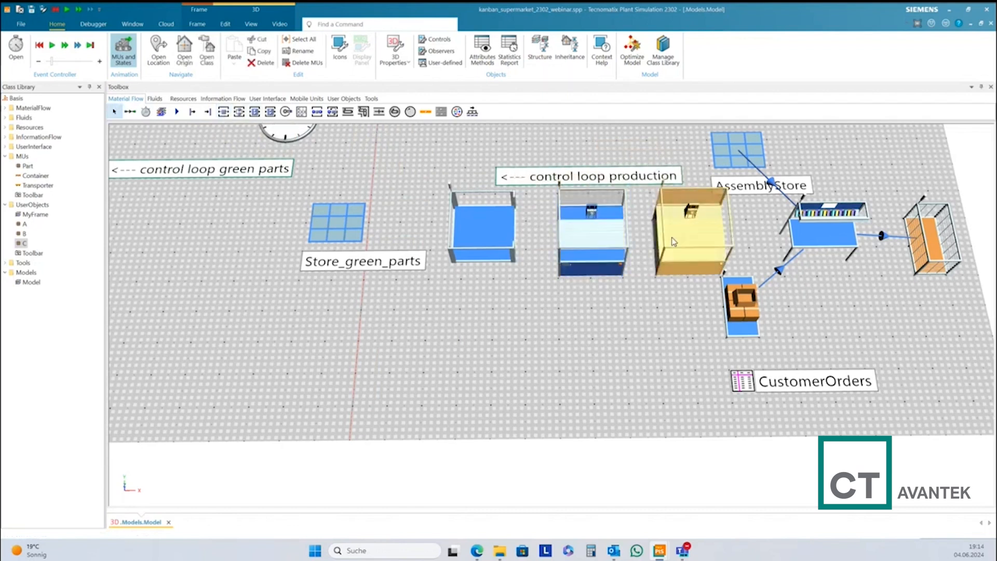
right_click(595, 300)
click(510, 317)
Move Store_green_parts, the buffer and both new stations further from the assembly station, keeping them in one row.
scroll(510, 318, down, 3)
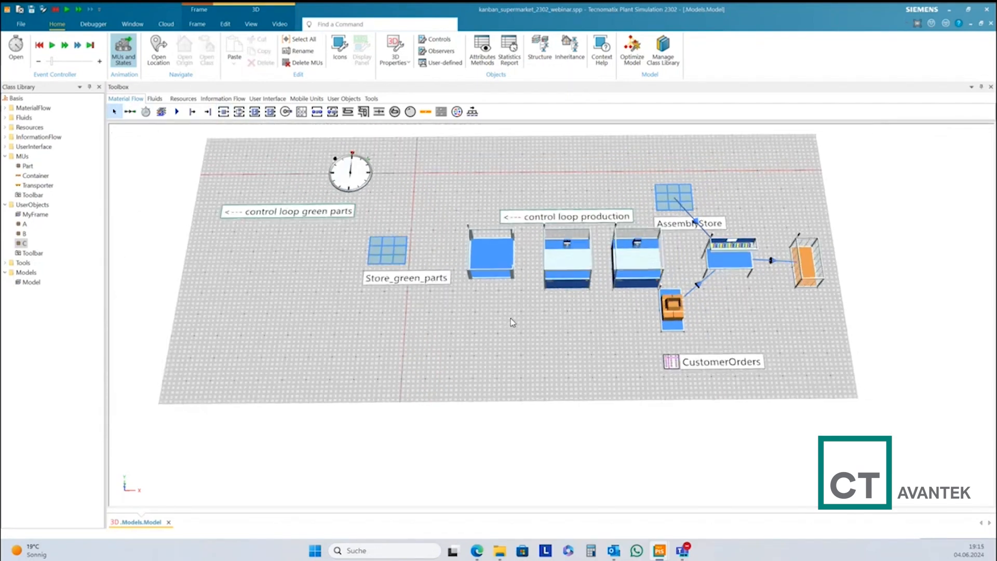
drag(377, 262, 317, 270)
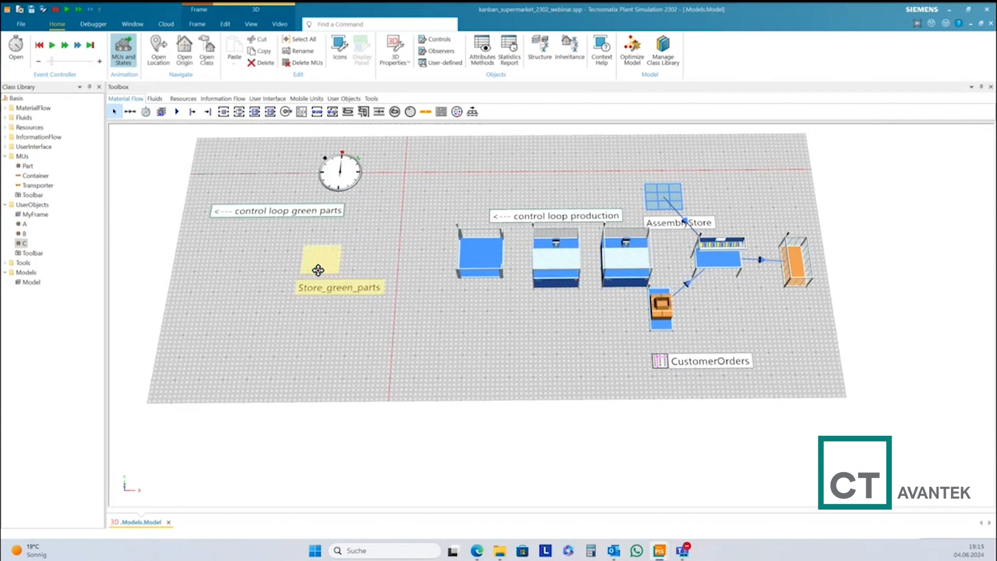
drag(483, 261, 412, 261)
drag(550, 268, 477, 267)
drag(614, 266, 551, 263)
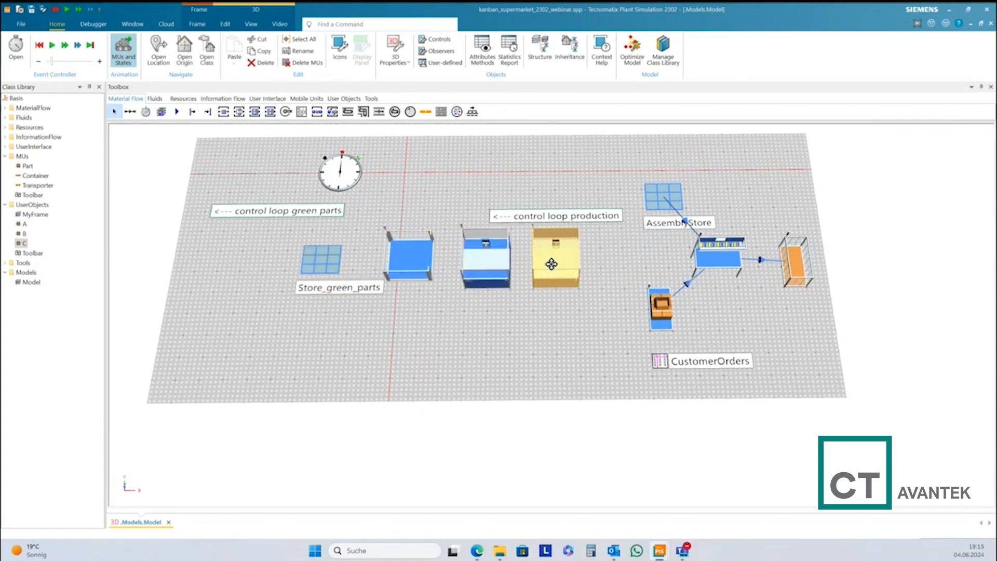
click(565, 312)
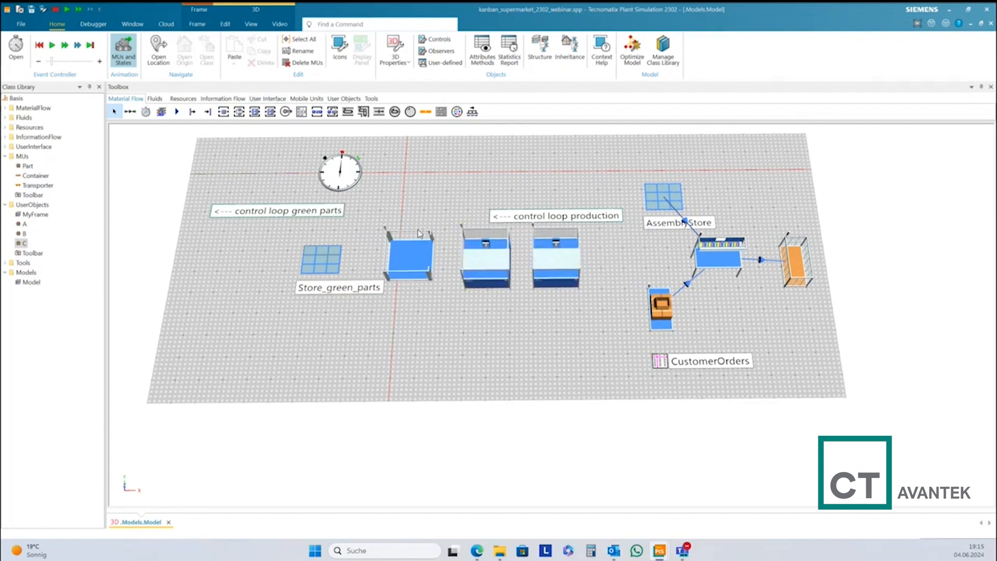
Connect the buffer to the first station, the first station to the second, and the second station to the AssemblyStore.
click(130, 111)
click(403, 260)
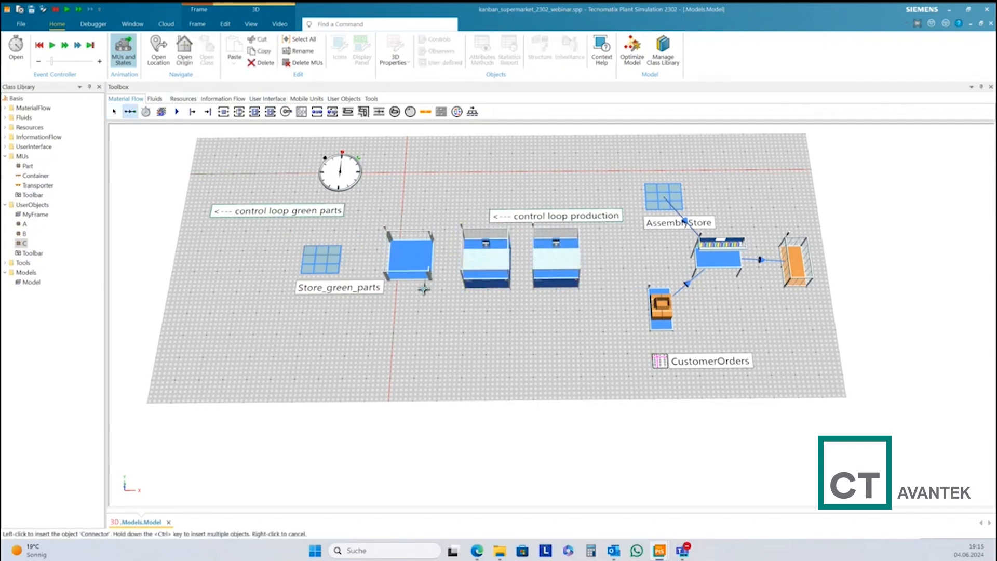
click(483, 266)
click(129, 112)
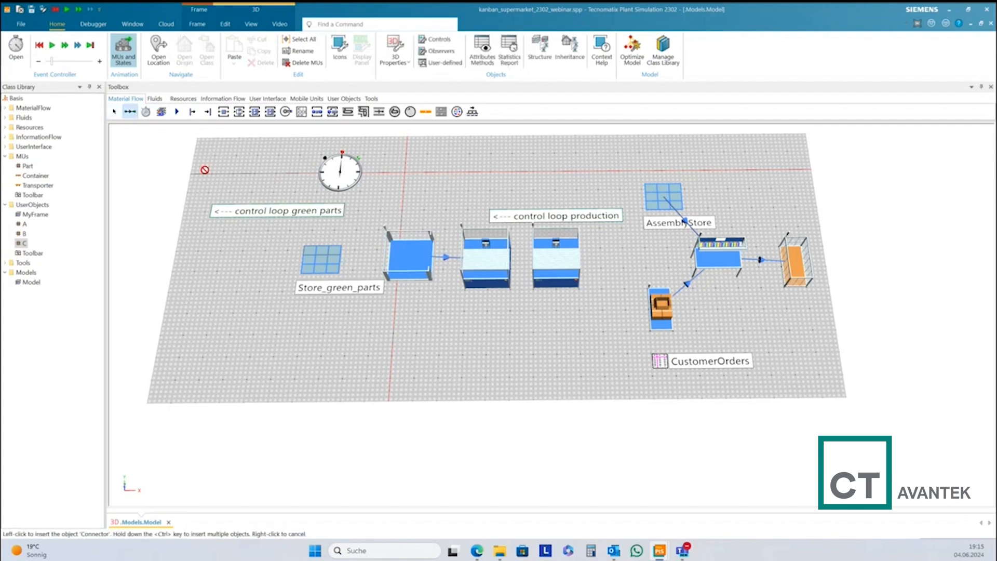
click(474, 258)
click(541, 257)
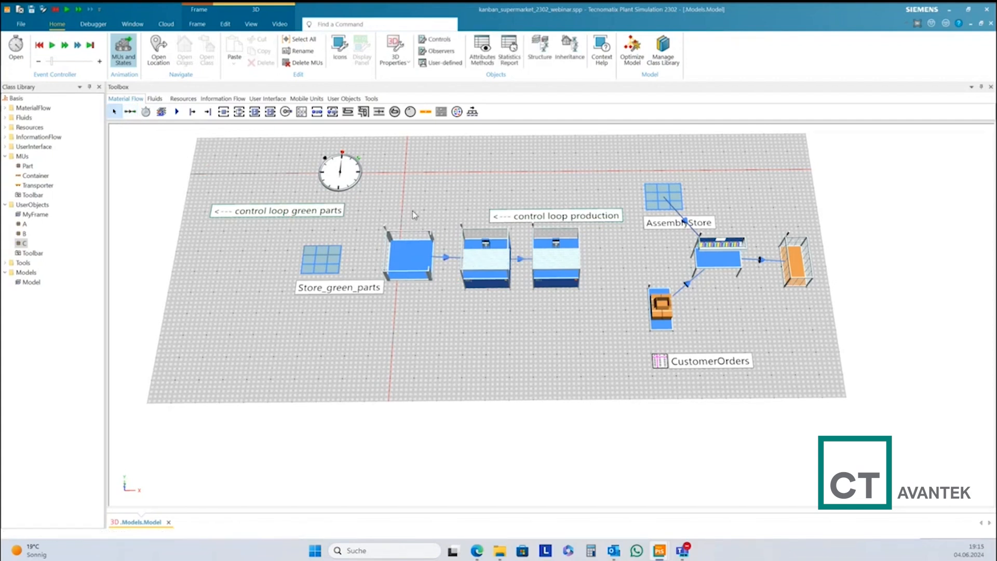
click(130, 111)
click(556, 263)
click(653, 195)
Set the processing time of the first station after the buffer to a constant 1:00:00.
double_click(495, 266)
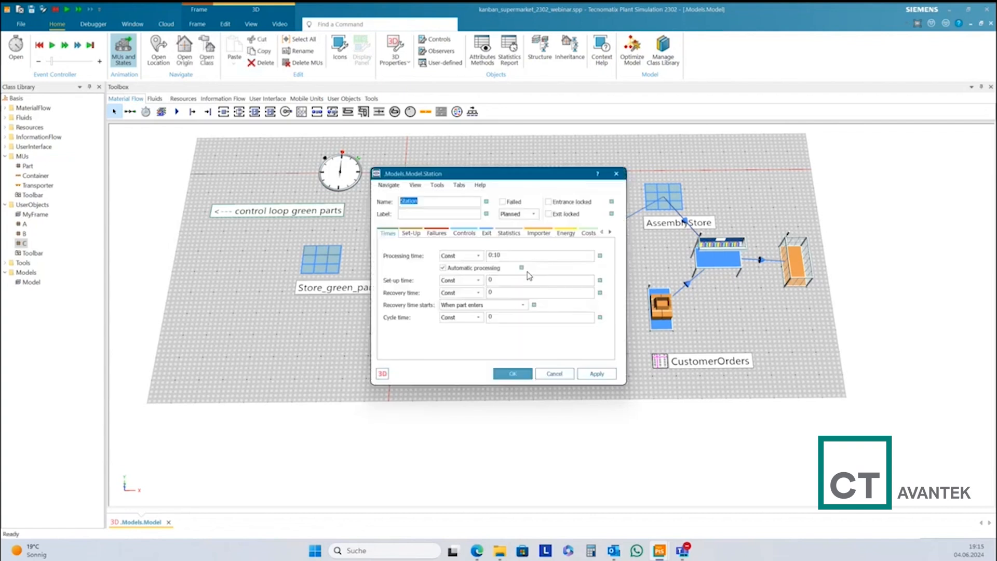
drag(518, 256, 486, 257)
text(1:0)
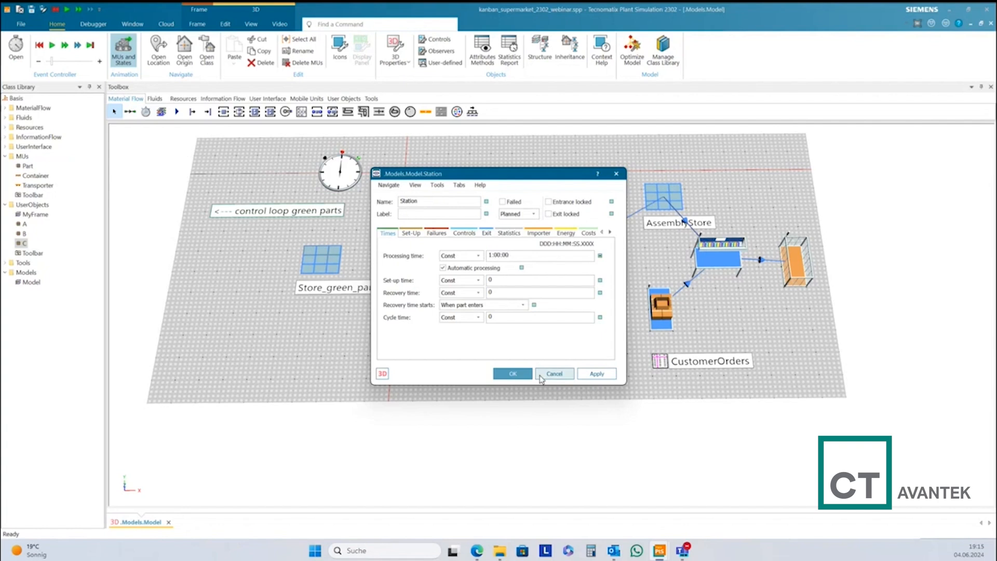
click(512, 374)
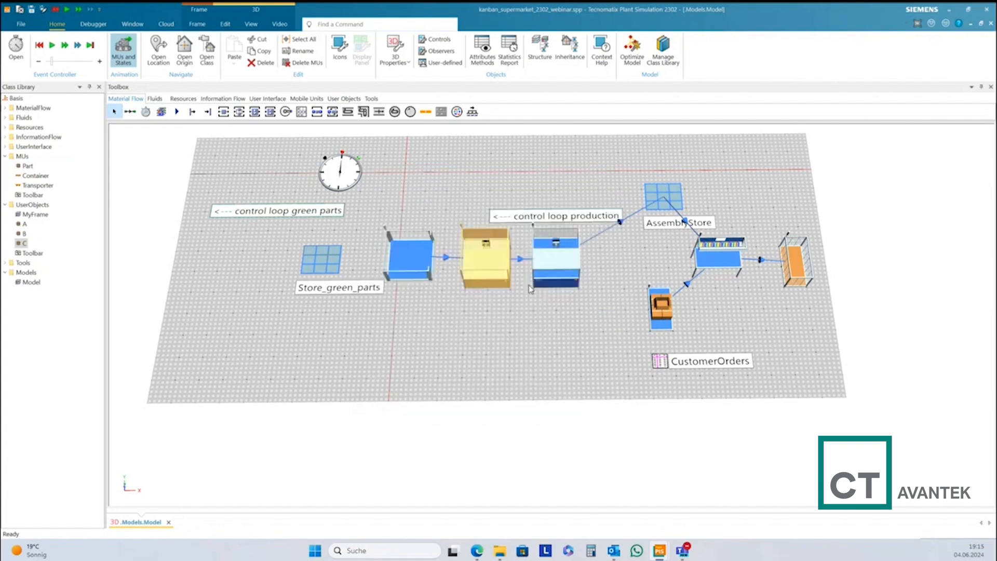
Set the processing time of the second station after the buffer to a constant 1:00:00.
double_click(553, 257)
double_click(504, 258)
text(1:00:00)
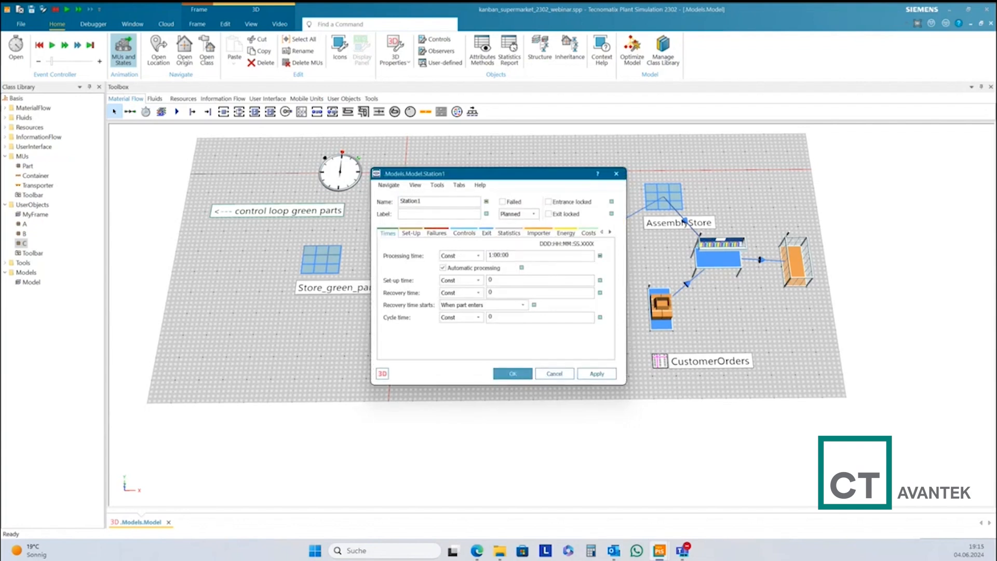
click(514, 373)
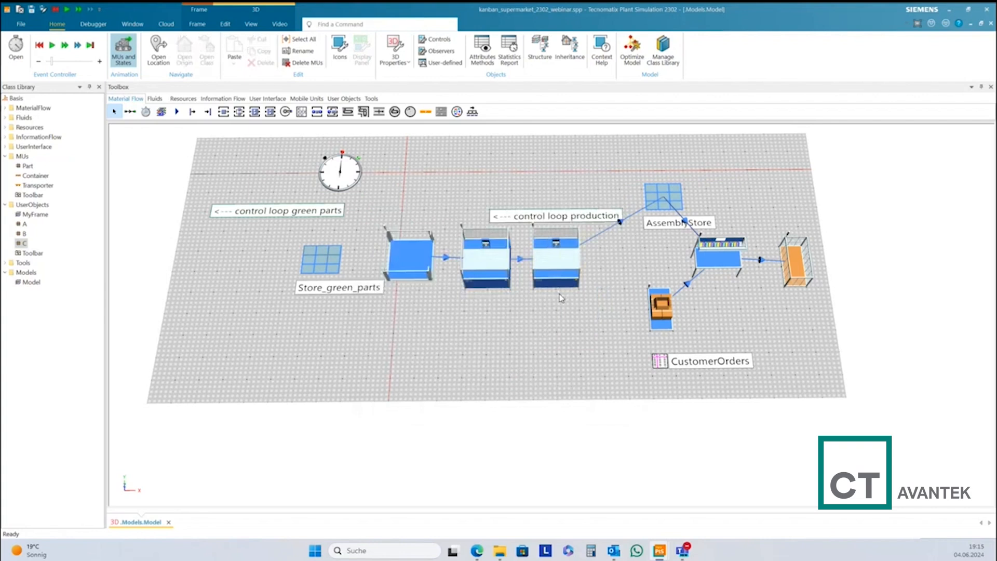
Move the "control loop production" label clear above the two production stations and connect Store_green_parts to the buffer.
drag(558, 221, 508, 200)
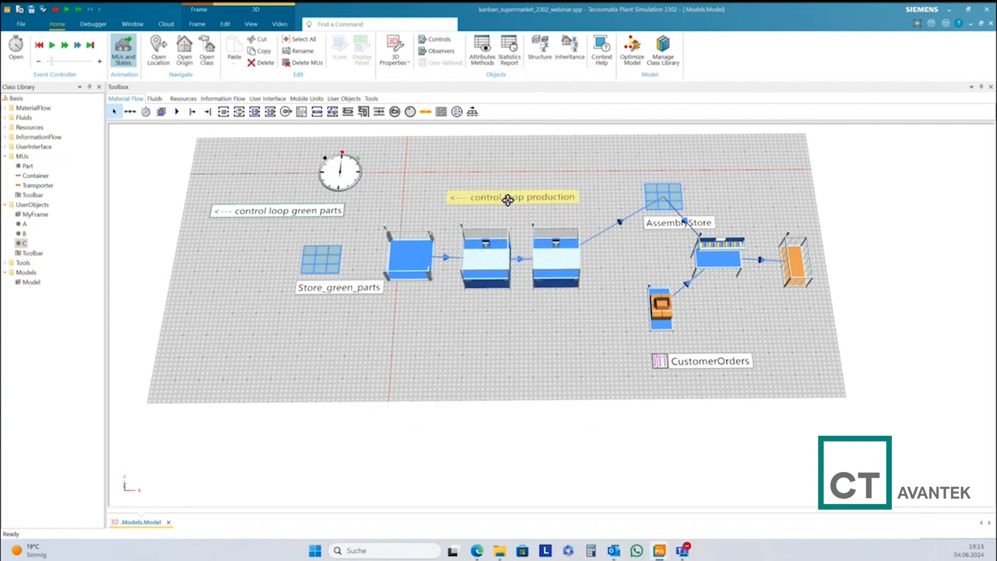
click(521, 210)
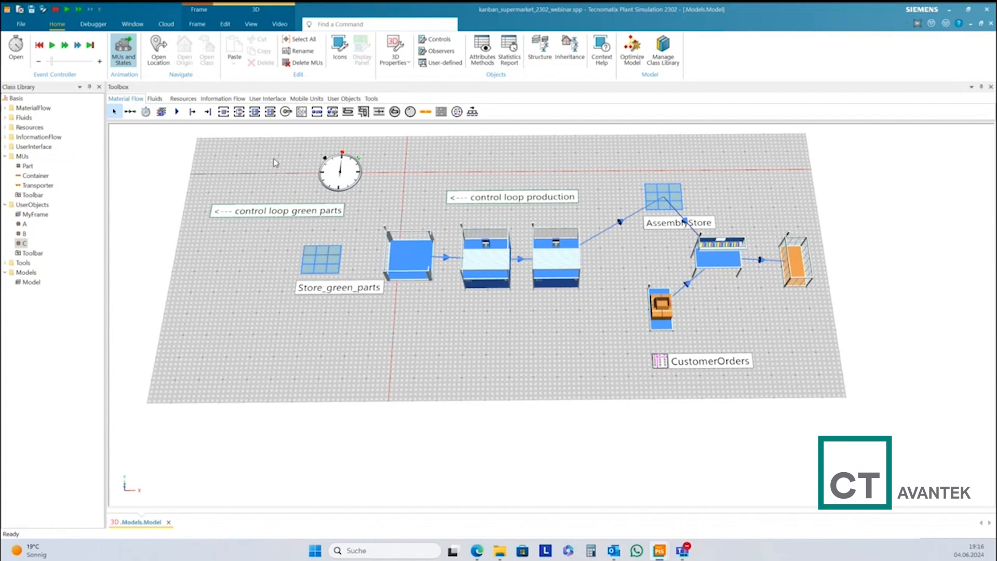
click(130, 111)
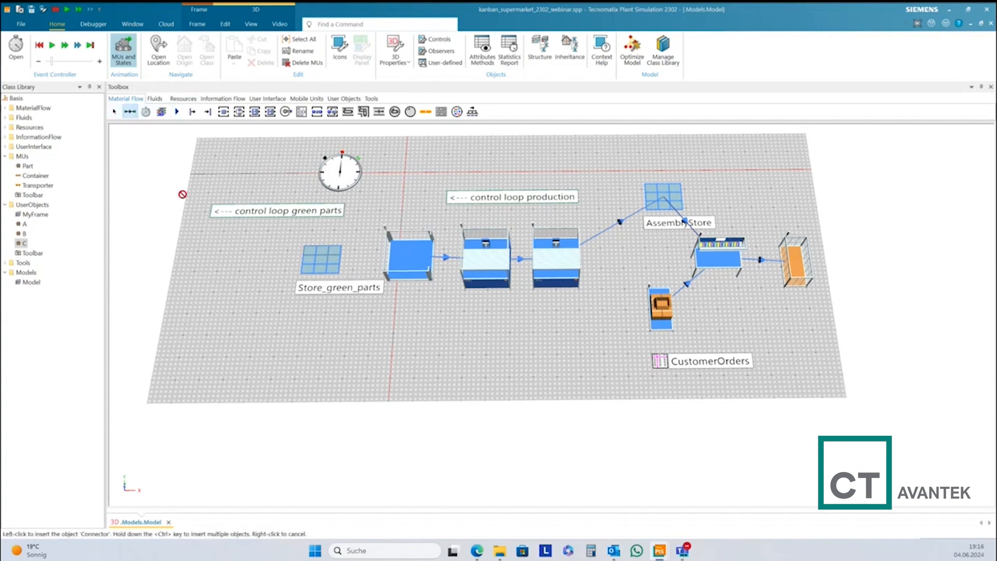
click(310, 266)
click(396, 261)
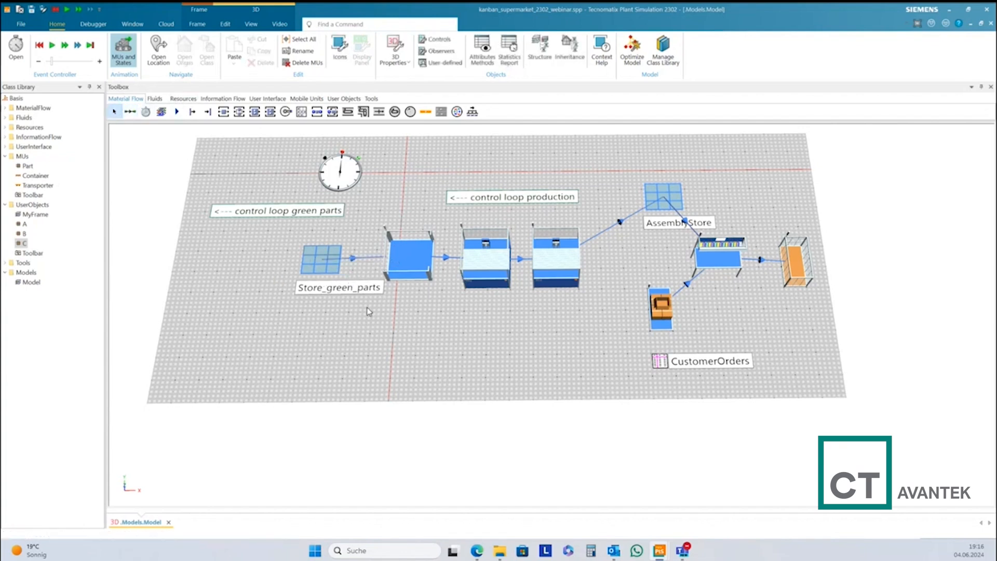
Move the "control loop green parts" label further from the production line, over the free area beside Store_green_parts.
drag(372, 317, 411, 295)
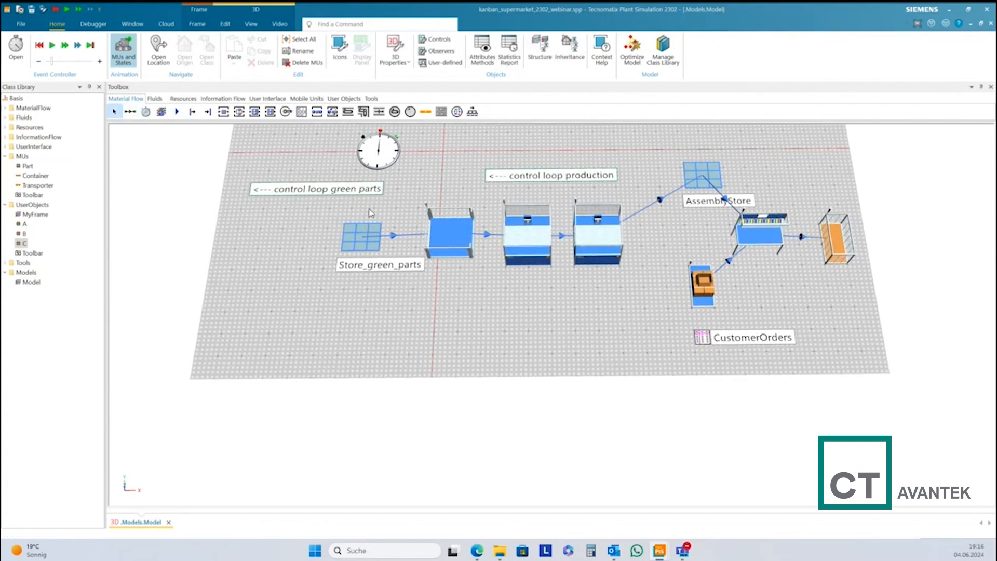
drag(351, 192, 301, 194)
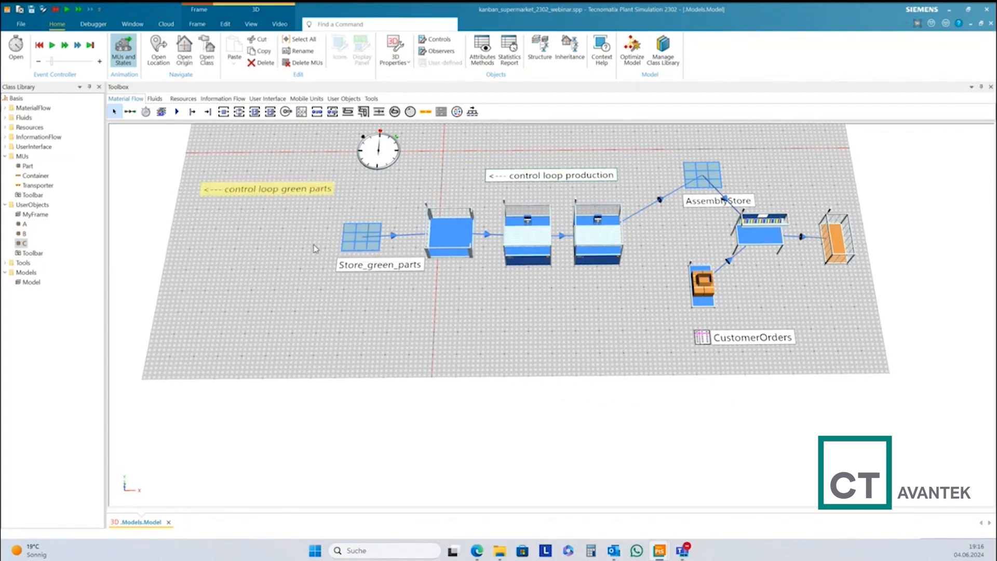
click(264, 258)
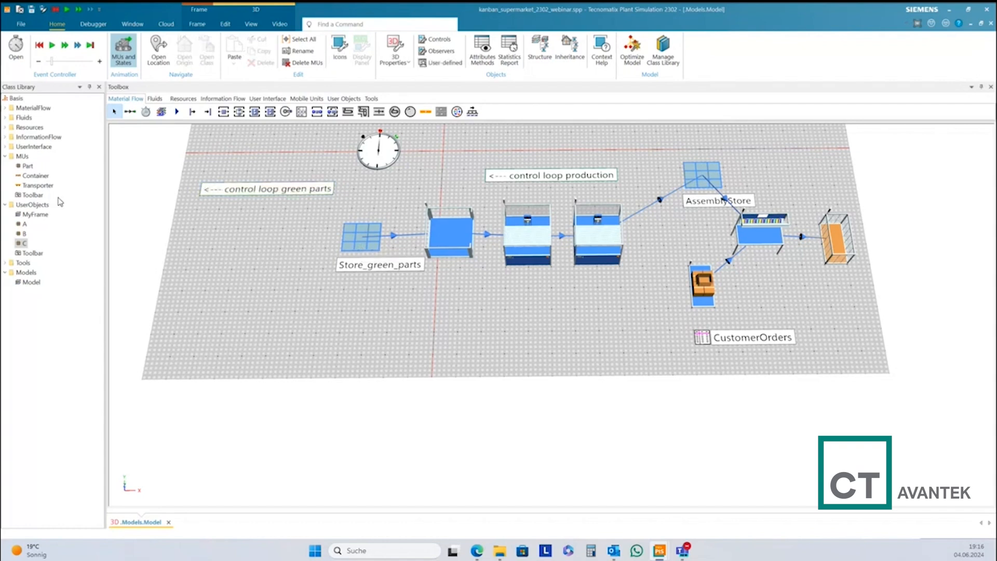
Insert a Source in the free area before Store_green_parts, below the "control loop green parts" label, and activate its name caption.
click(193, 112)
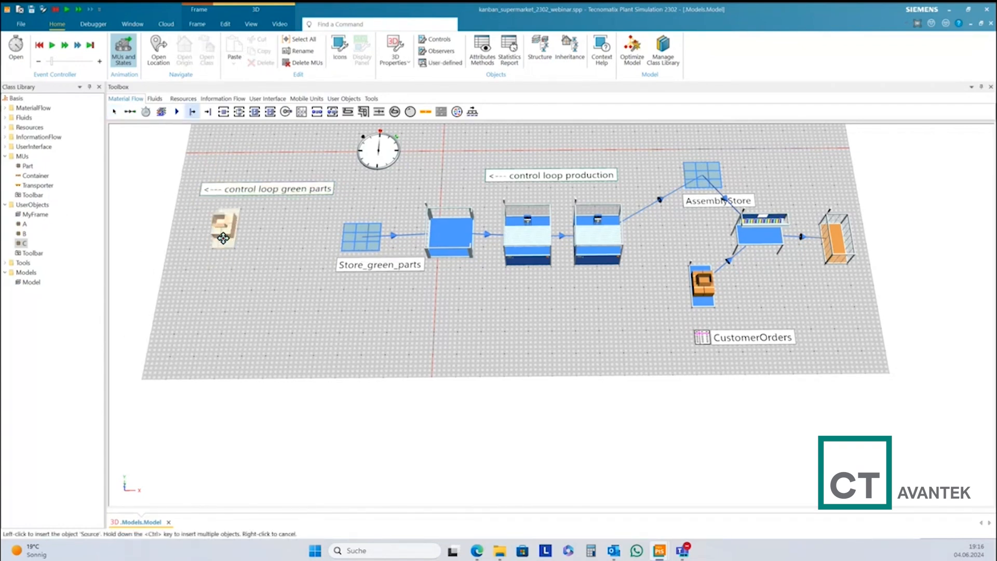
click(223, 244)
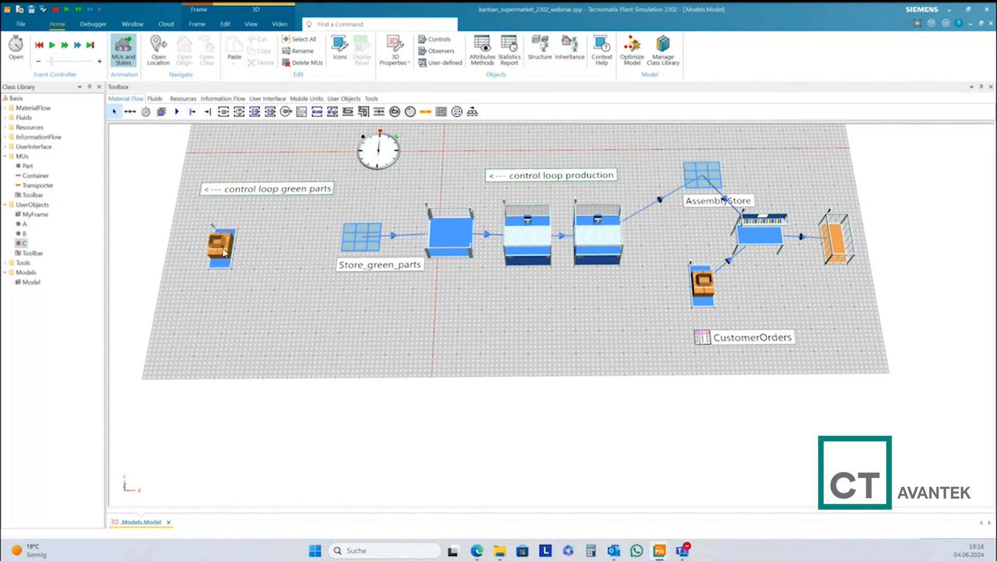
right_click(225, 252)
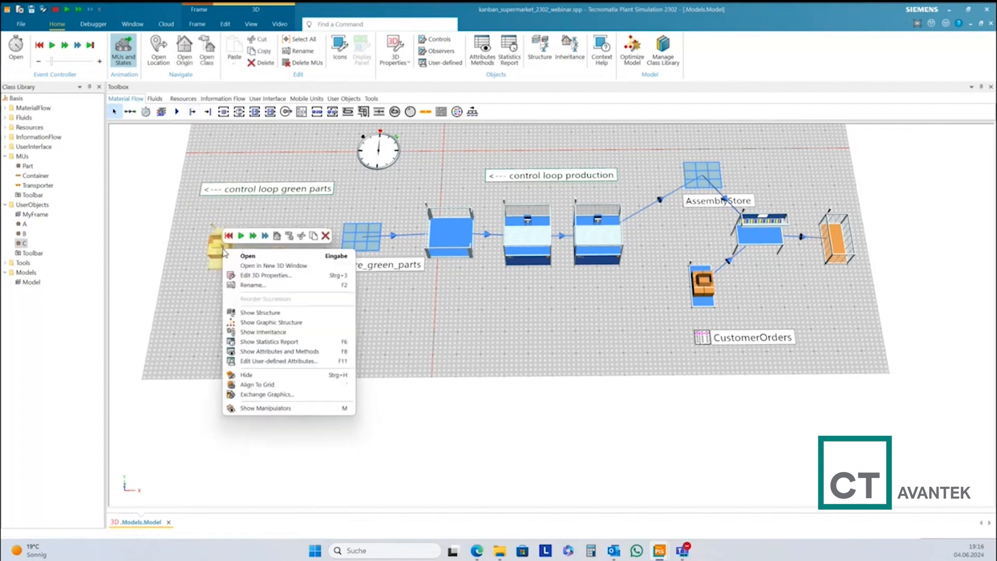
click(257, 279)
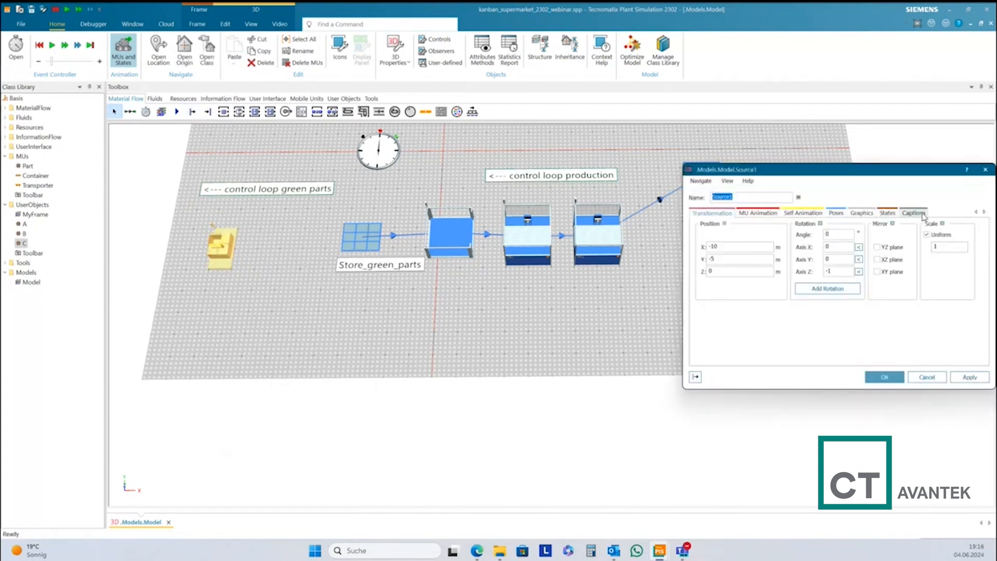
click(922, 214)
click(704, 224)
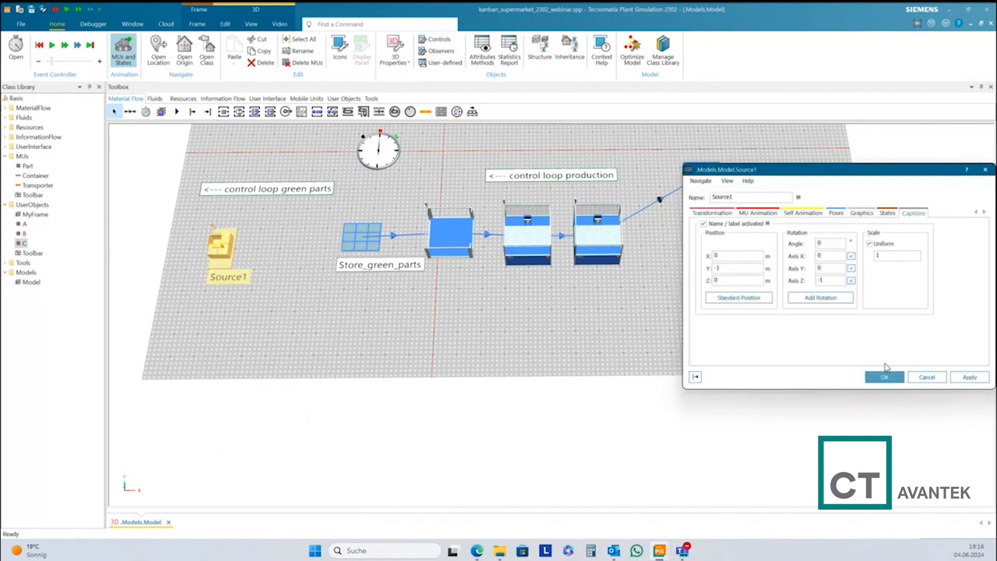
click(884, 377)
click(523, 327)
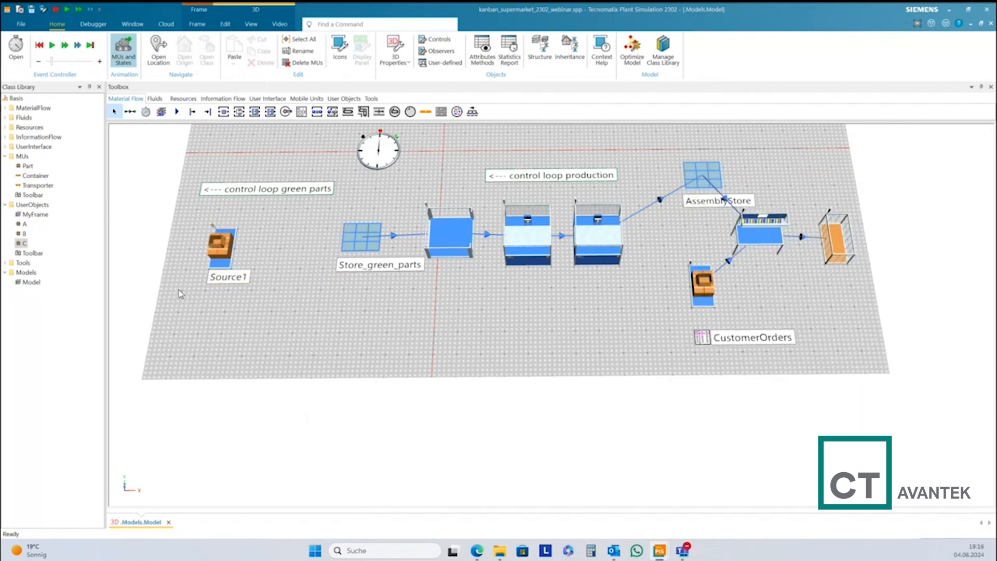
Rename the new source as Source_greenparts.
right_click(221, 250)
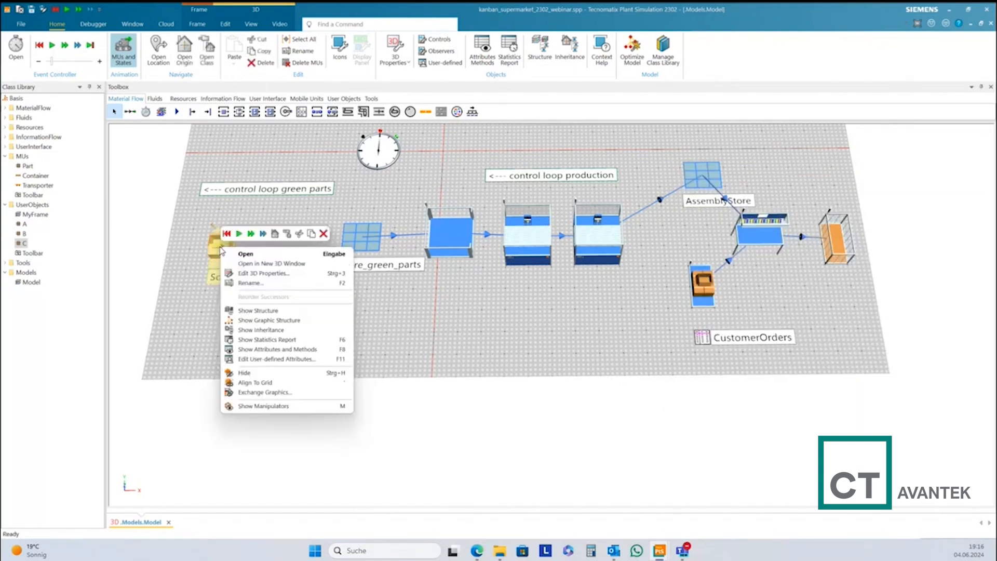
click(258, 285)
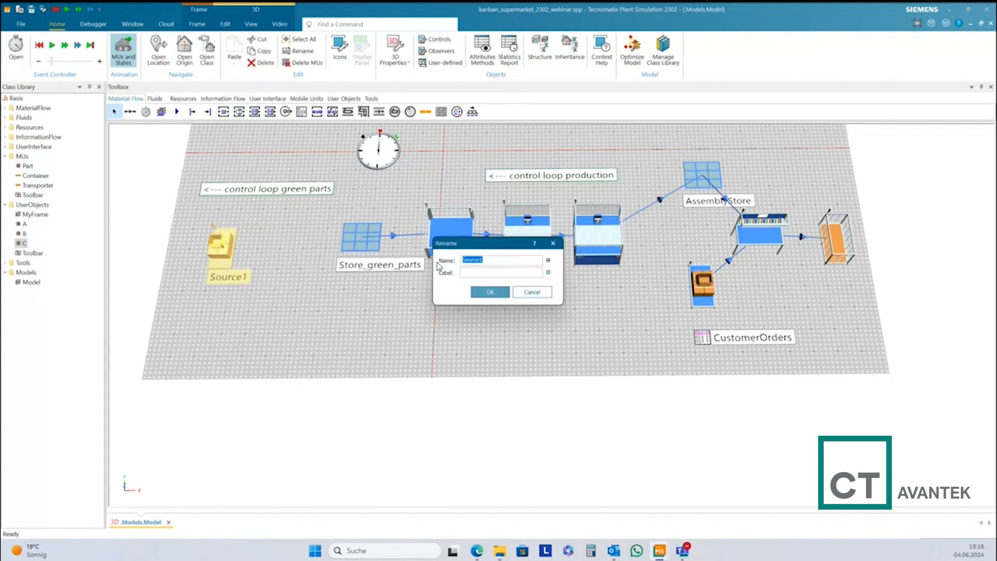
text(S)
click(486, 294)
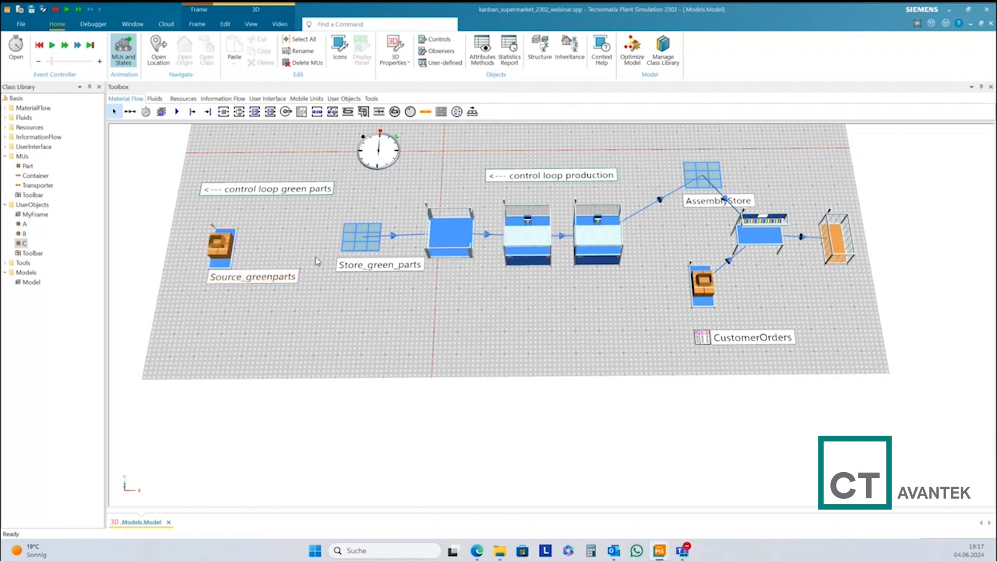
Move Source_greenparts further from Store_green_parts and insert a Buffer between the two.
drag(220, 243, 174, 242)
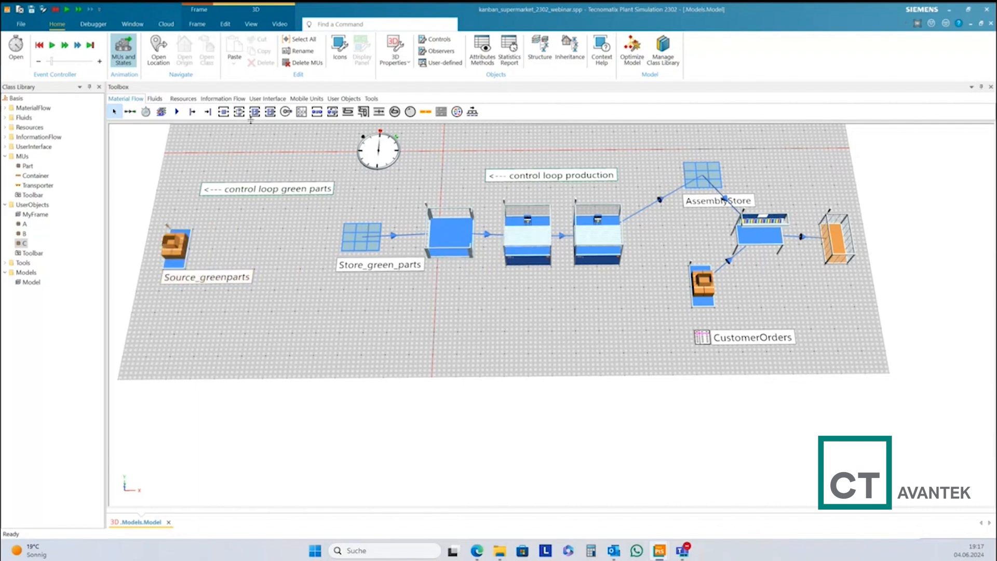
click(318, 115)
click(263, 244)
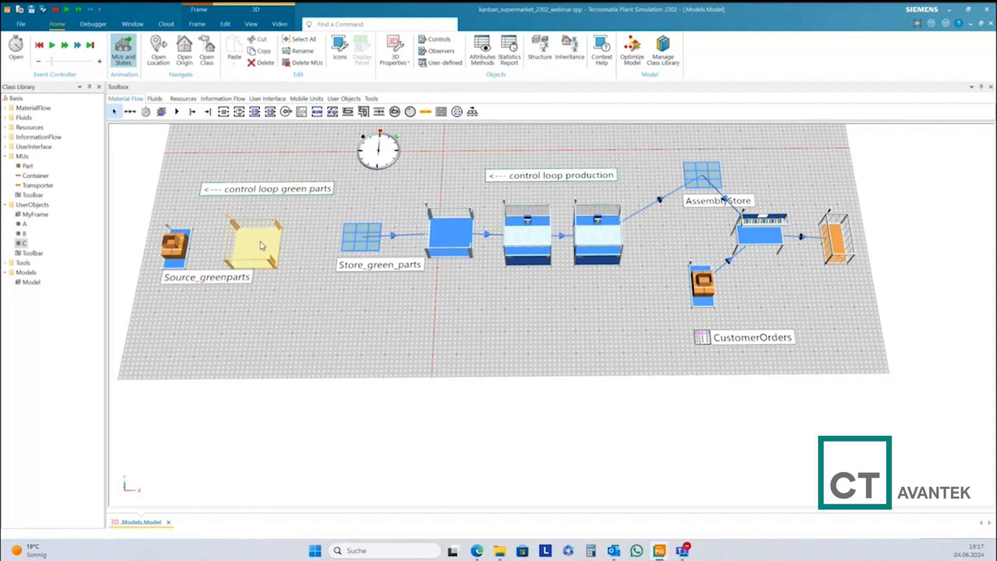
Set the new buffer's capacity to -1 and move Source_greenparts further away from it.
right_click(262, 246)
click(278, 254)
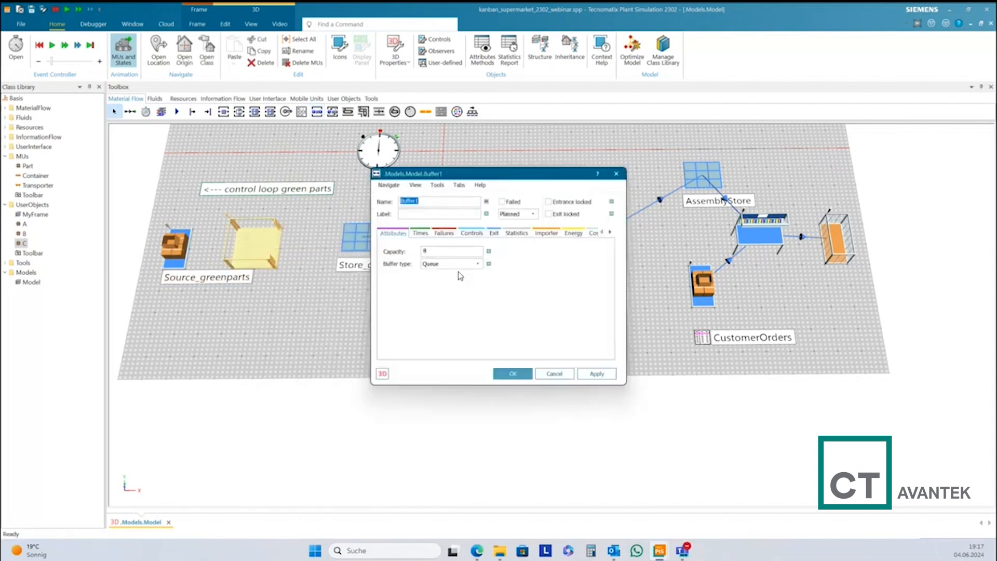
double_click(413, 252)
text(-1)
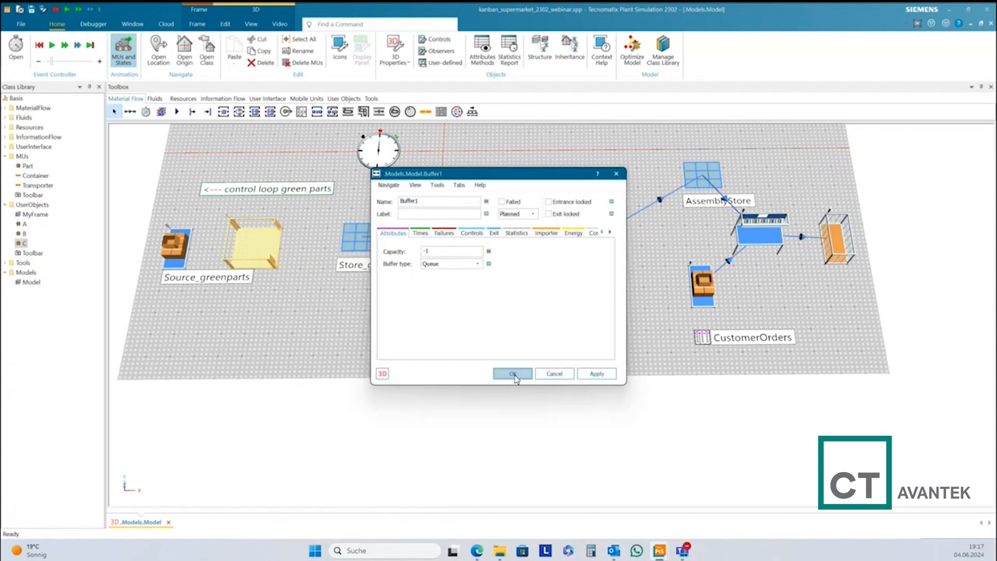
click(513, 375)
drag(169, 242, 130, 235)
click(212, 308)
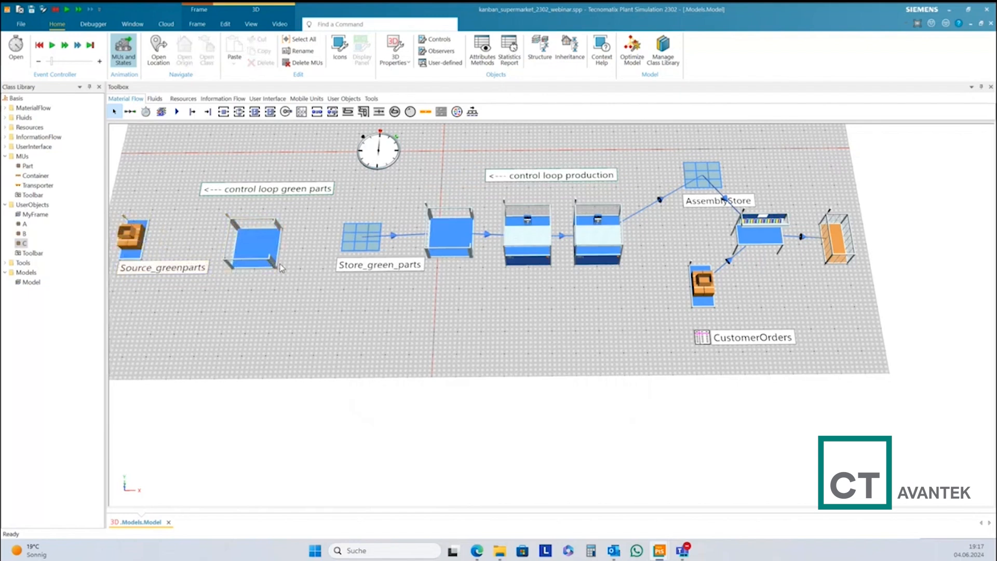
Activate the name caption of the buffer between Source_greenparts and Store_green_parts.
right_click(259, 240)
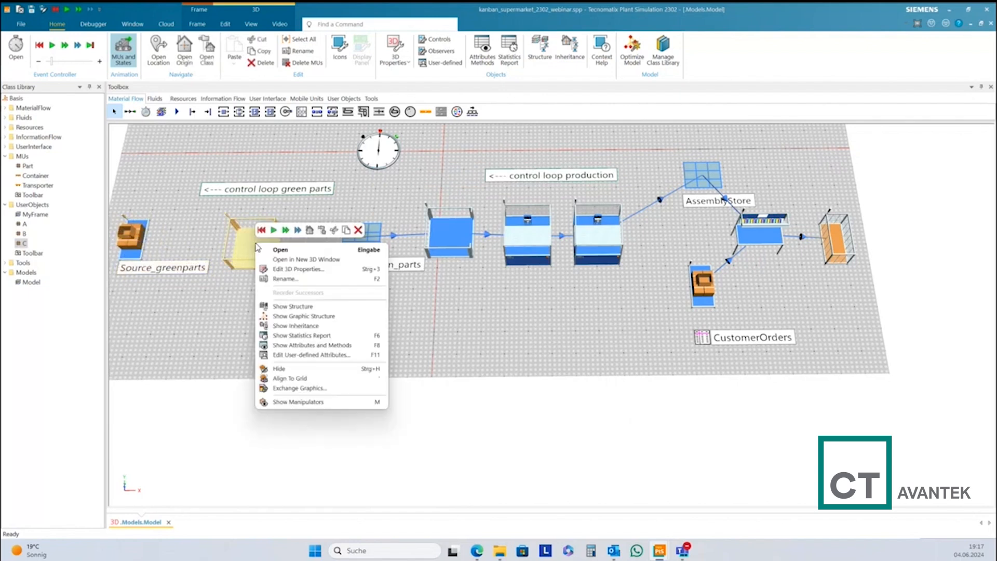
click(293, 266)
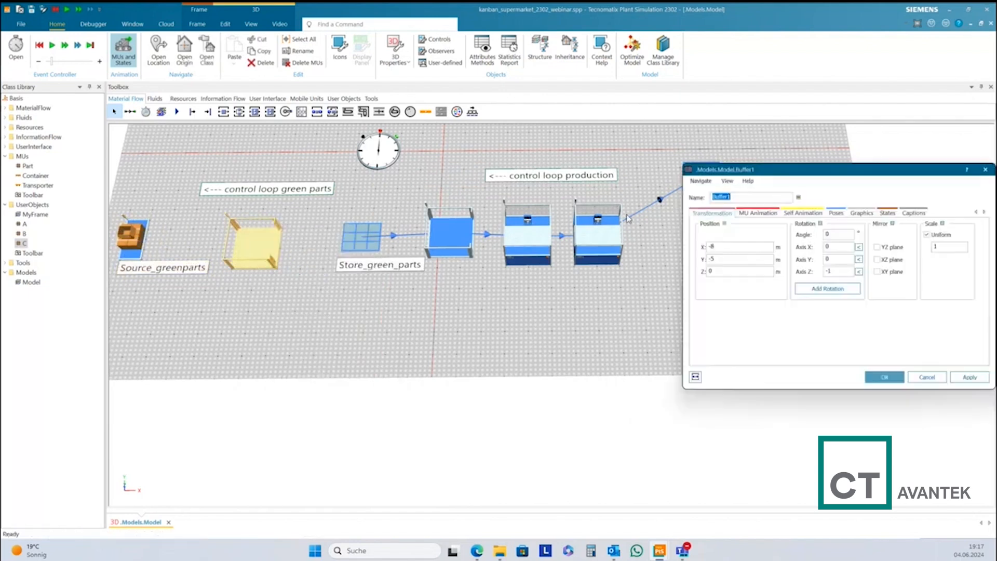
click(913, 213)
click(723, 224)
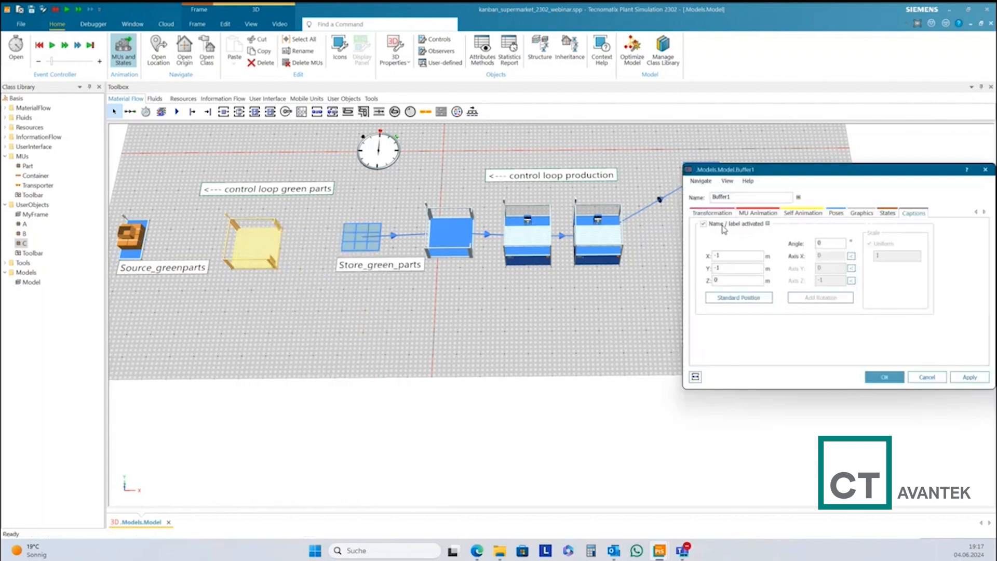
click(885, 377)
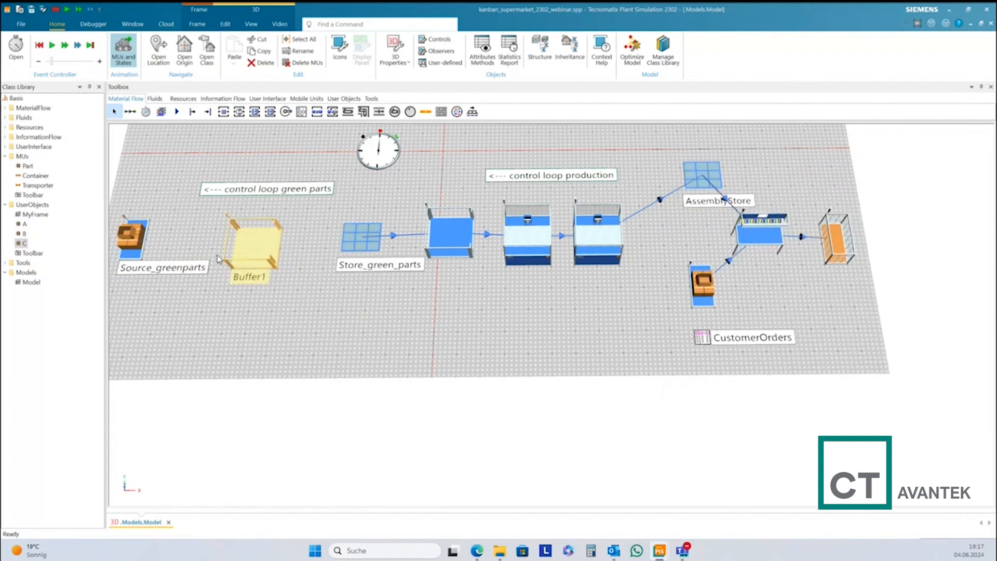
Rename the buffer after Source_greenparts as TransportGreenParts.
right_click(247, 241)
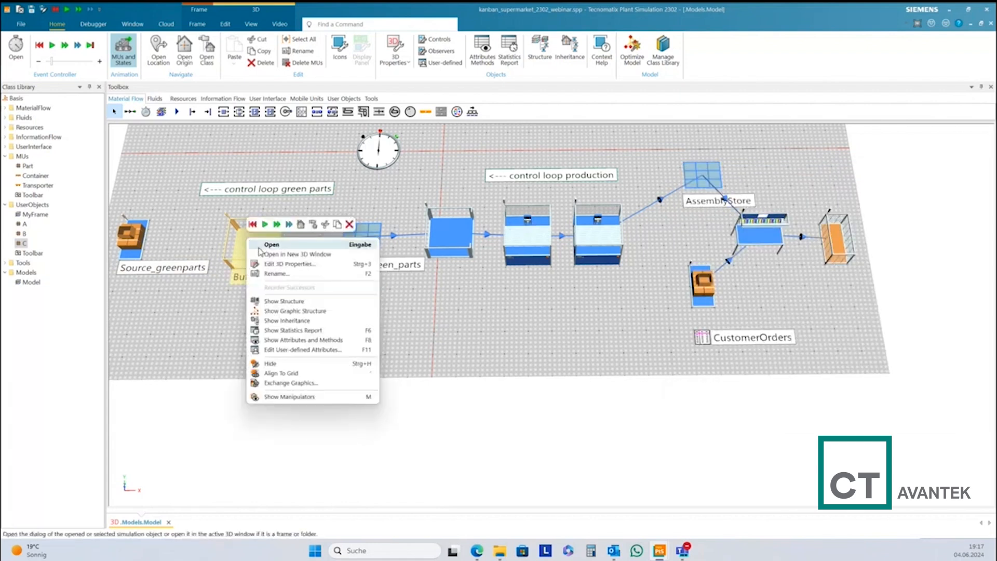
click(281, 274)
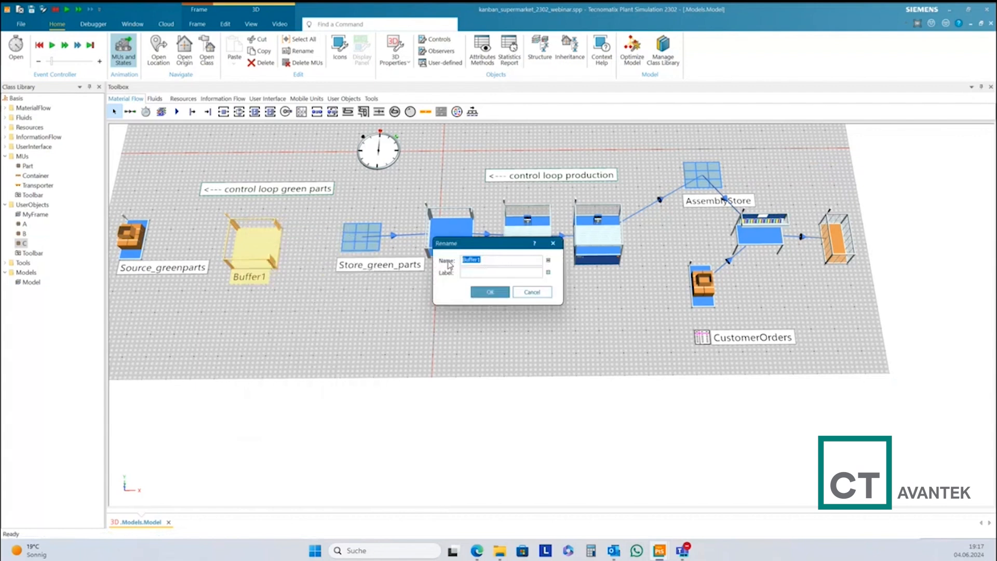
text(ransportGree)
text(nParts)
click(491, 292)
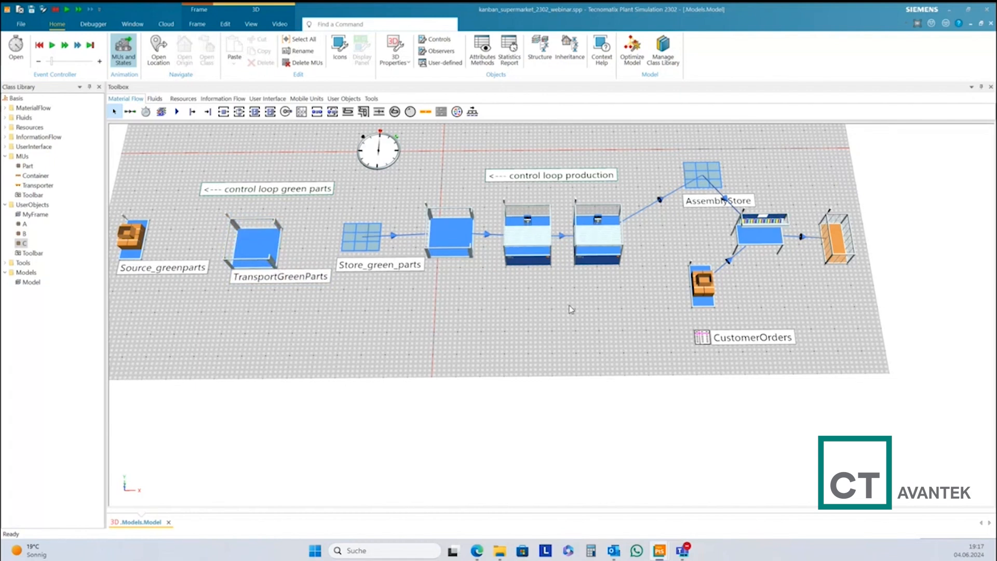
Set the dwell time of TransportGreenParts to 1:00:00:00 and apply it.
double_click(263, 258)
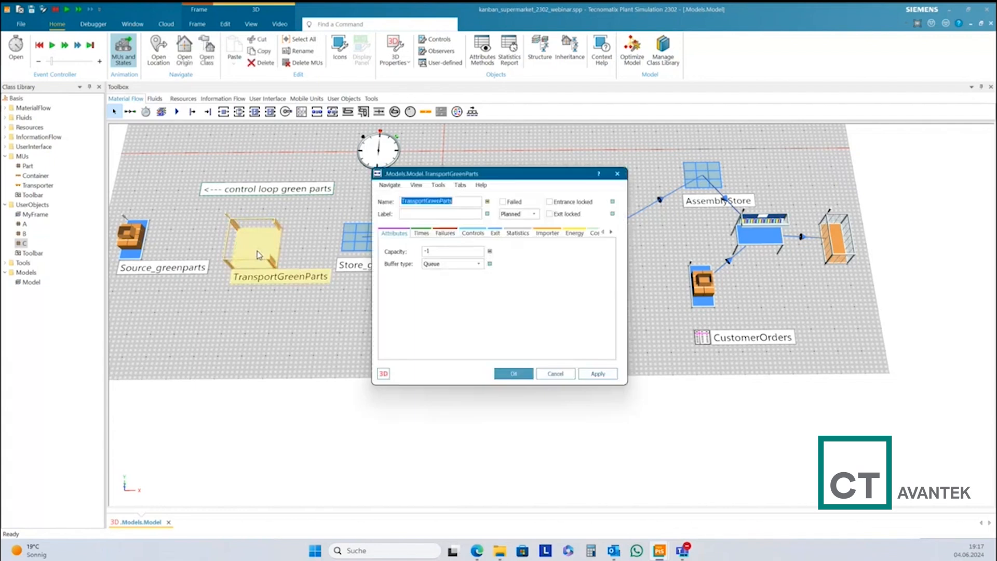
click(420, 230)
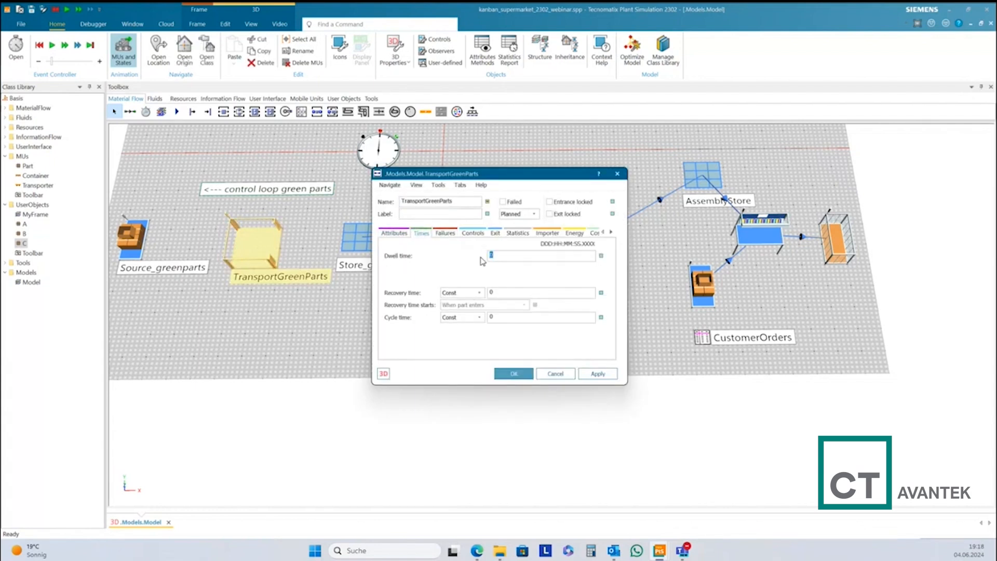
text(1:00:00:00)
click(603, 375)
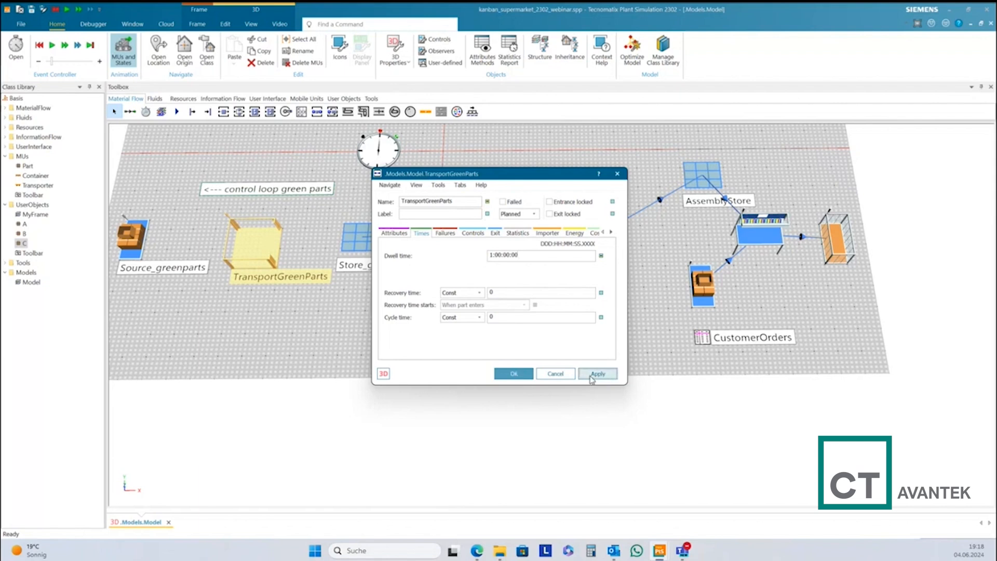
click(514, 374)
click(359, 341)
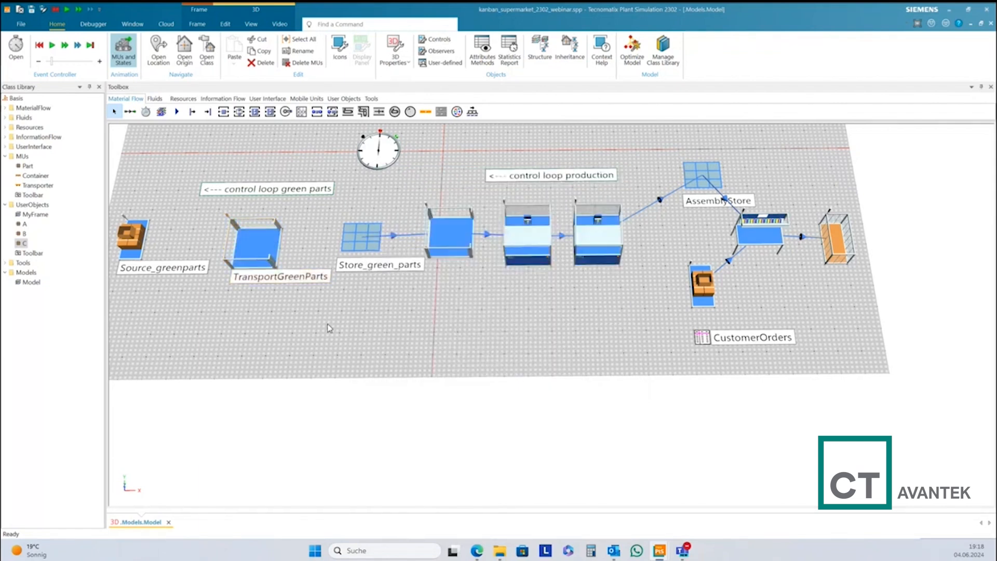
Connect Source_greenparts to TransportGreenParts, and TransportGreenParts to Store_green_parts.
click(130, 111)
click(130, 232)
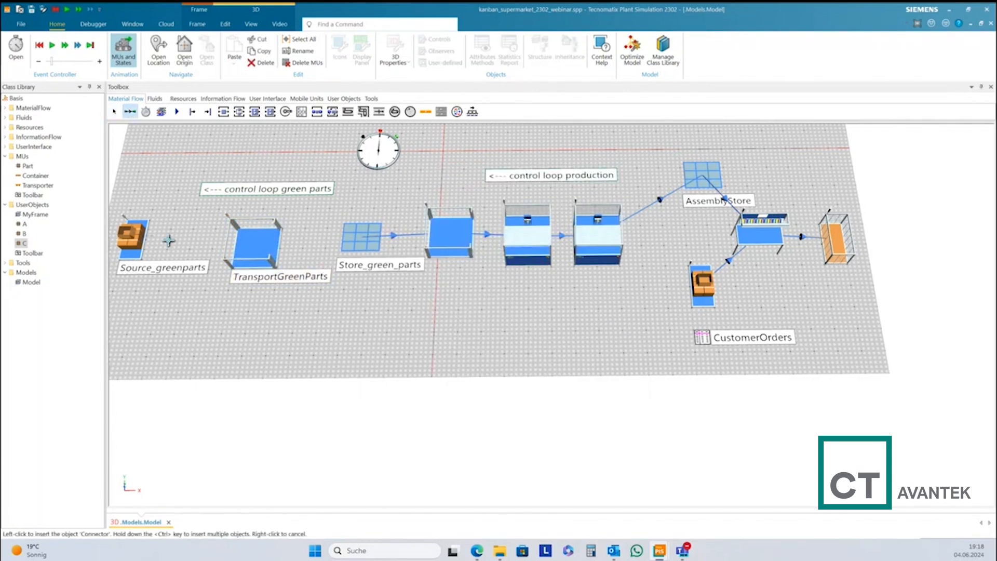
click(244, 244)
click(130, 111)
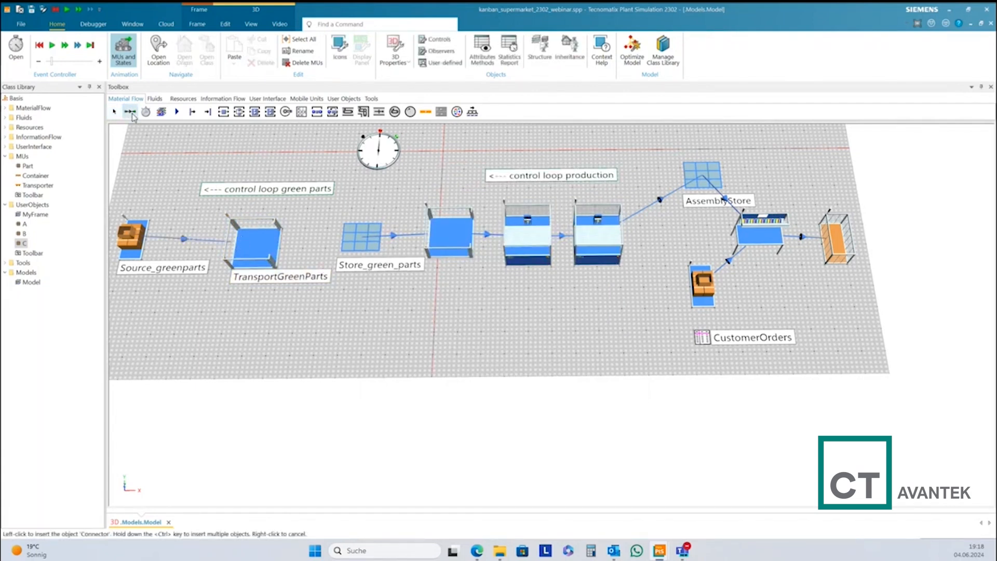
click(254, 244)
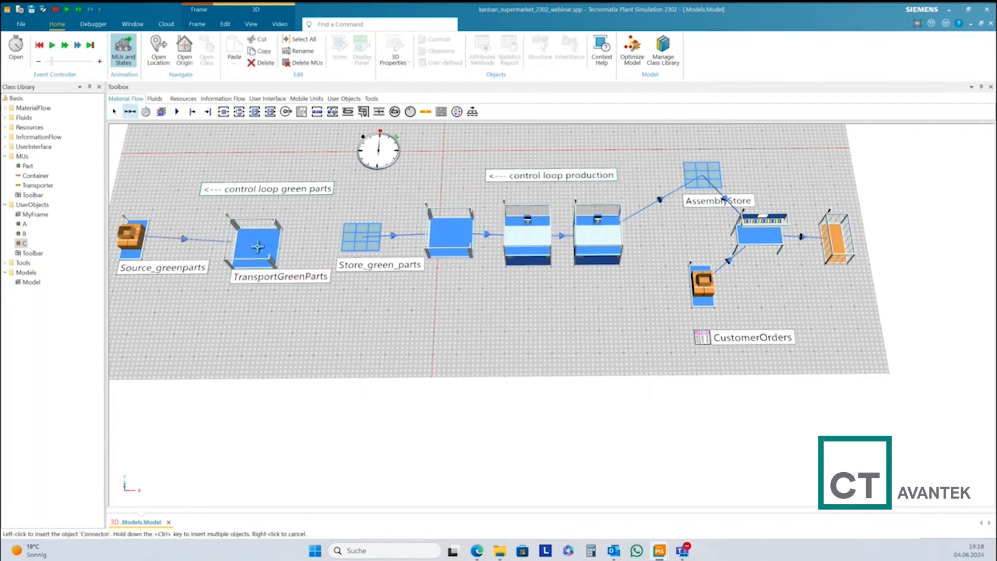
click(354, 238)
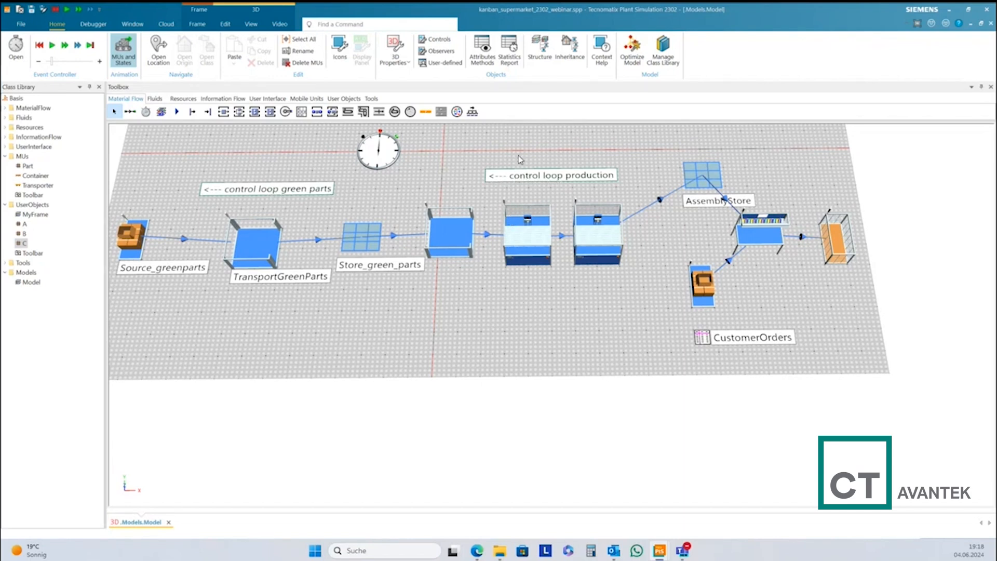
Turn AssemblyStore into a supermarket in its attributes.
drag(579, 282, 586, 315)
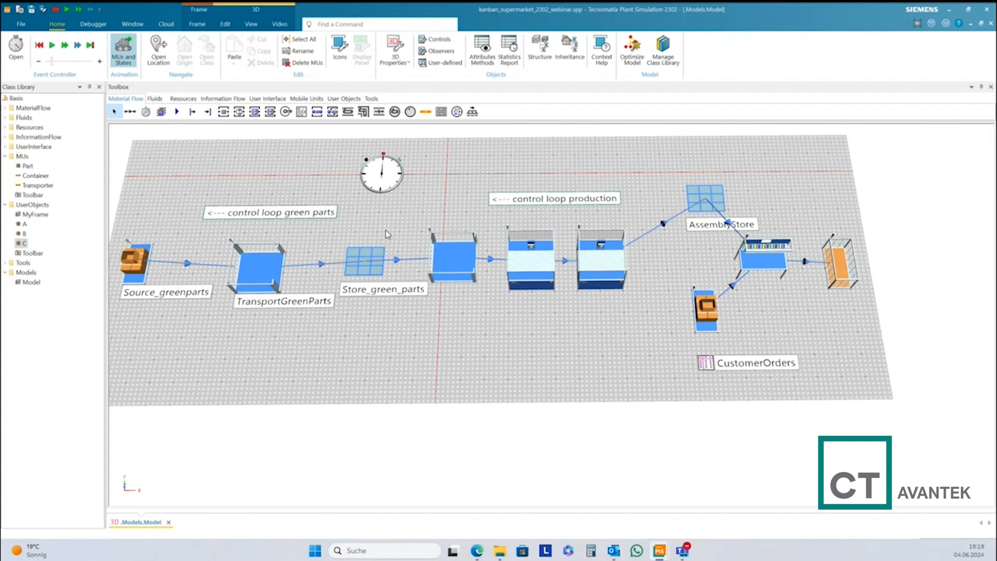
drag(707, 258, 701, 251)
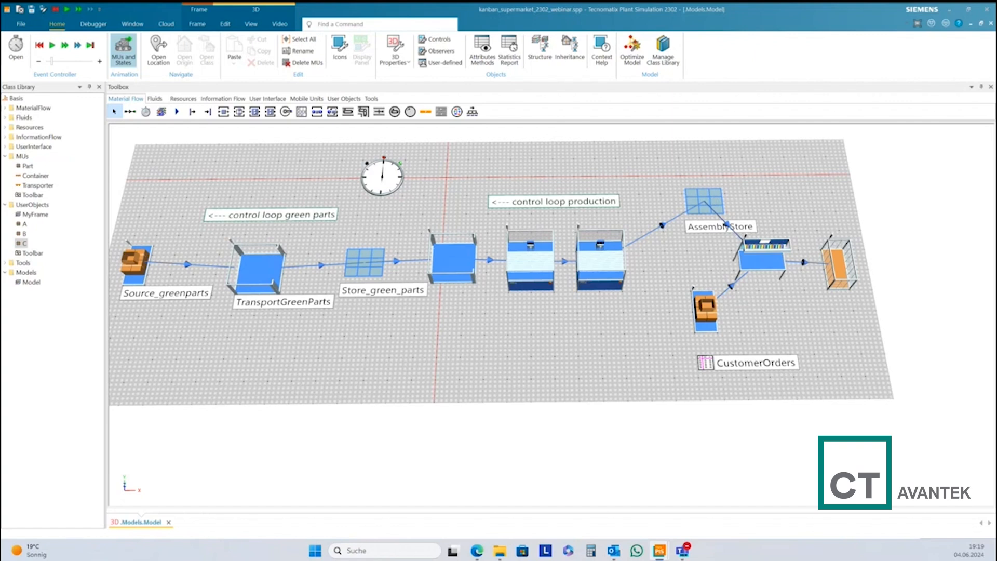
double_click(715, 199)
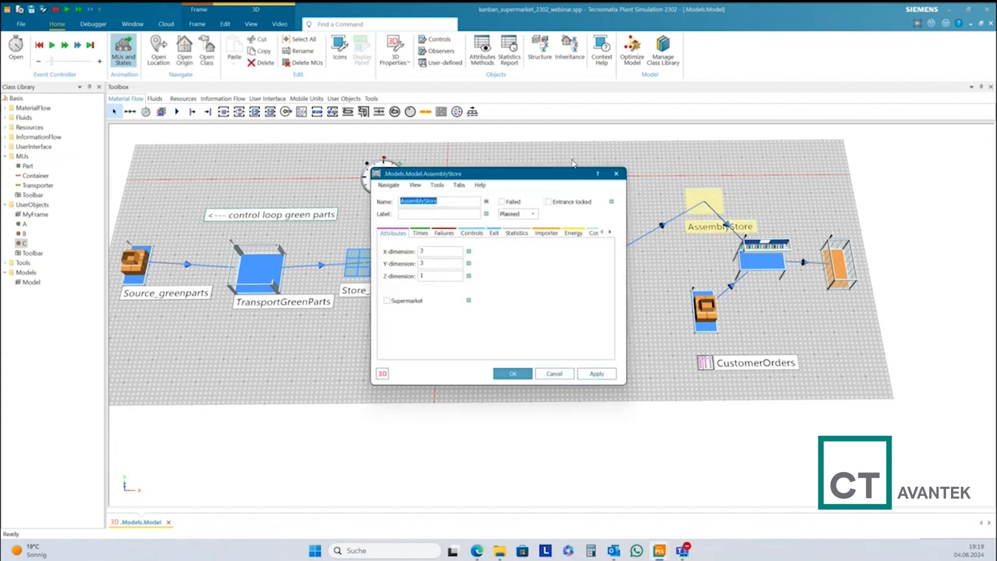
drag(567, 180, 675, 262)
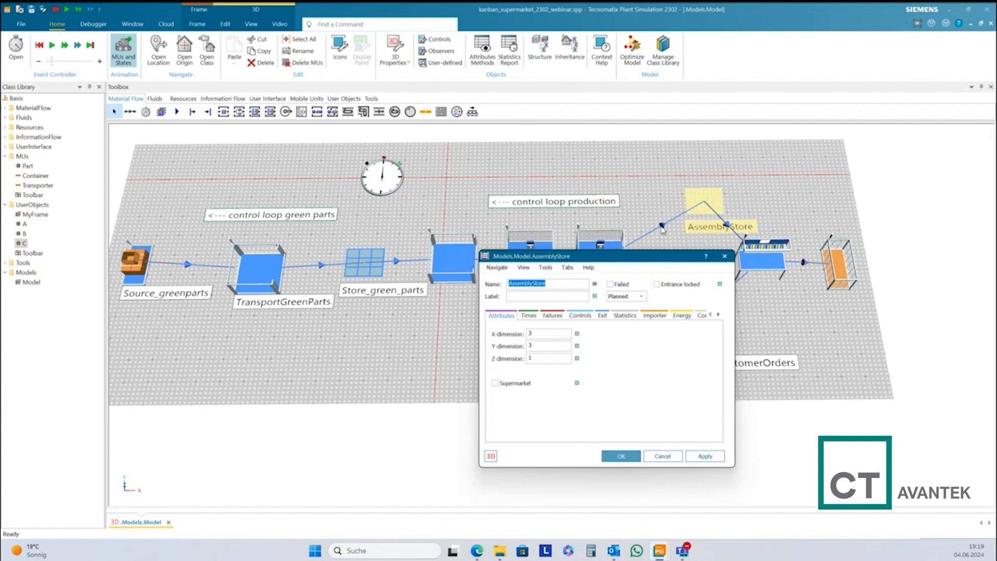
drag(627, 258, 626, 253)
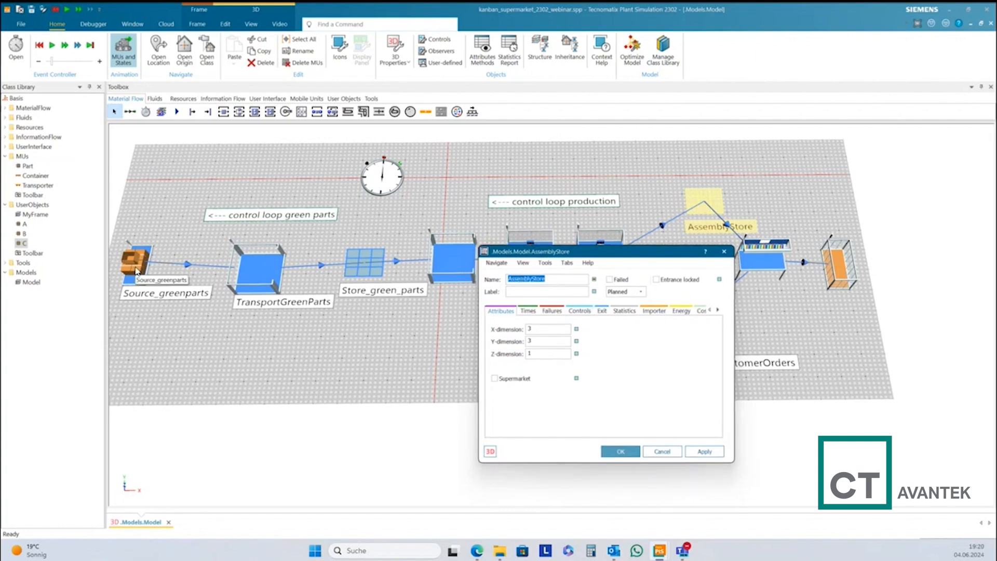
click(494, 379)
click(696, 456)
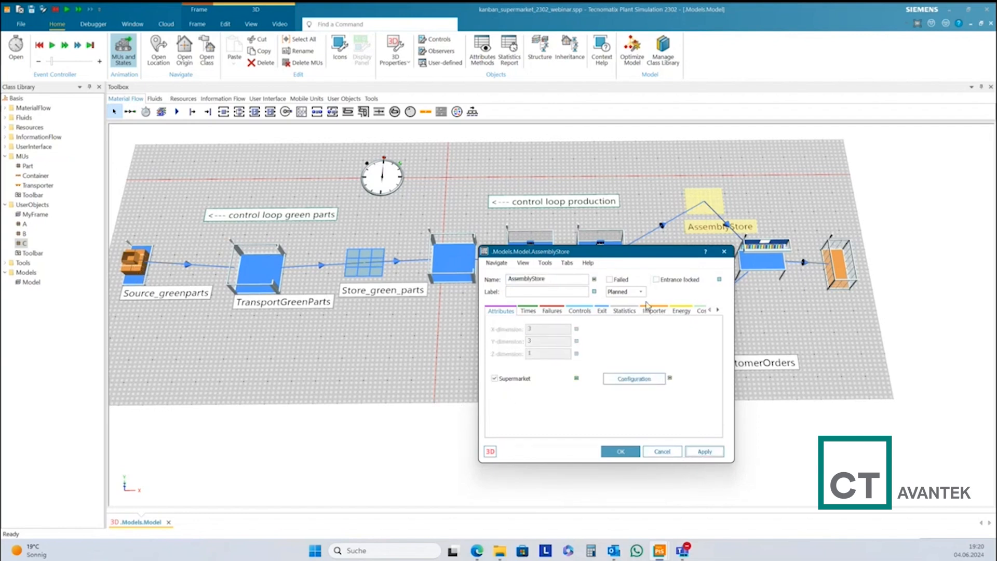
click(495, 379)
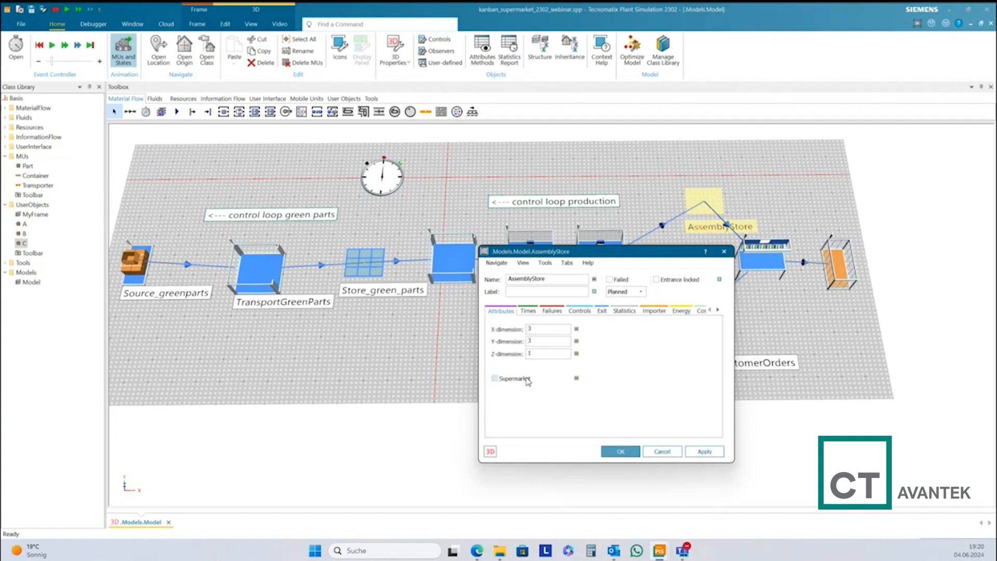
click(494, 379)
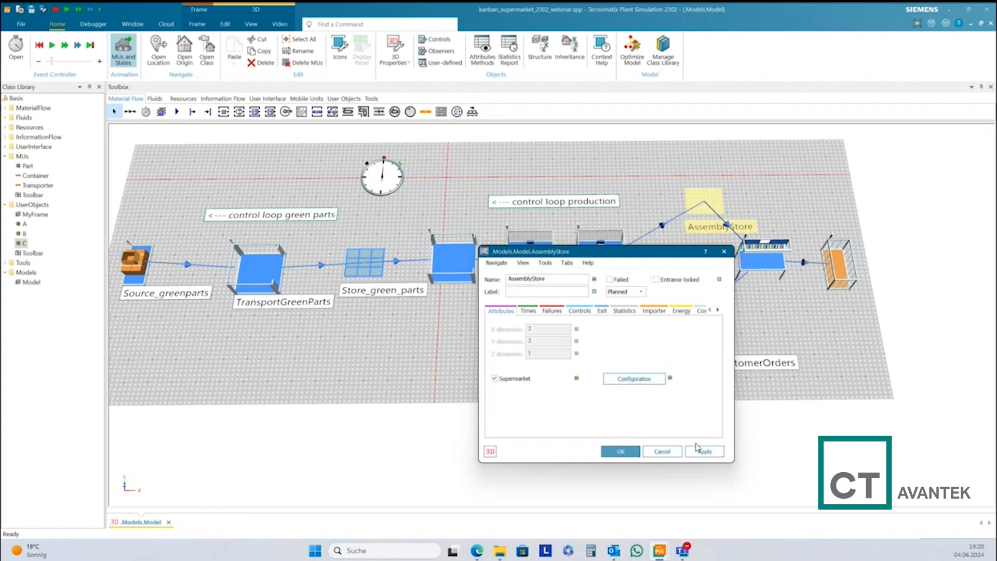
Open the stock configuration of AssemblyStore and enter part type .UserObjects.A with the name A in row 1.
click(630, 380)
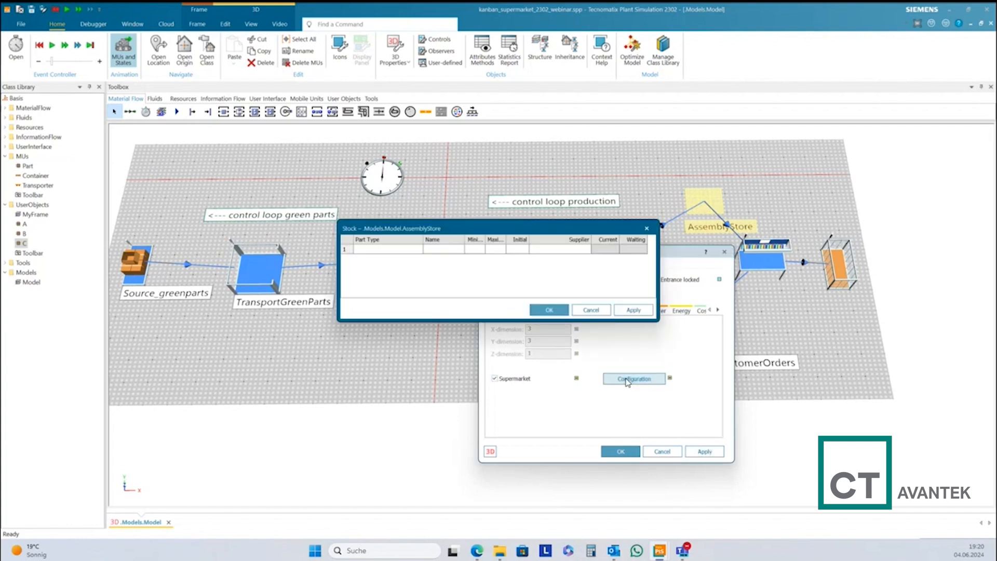
drag(486, 231, 600, 229)
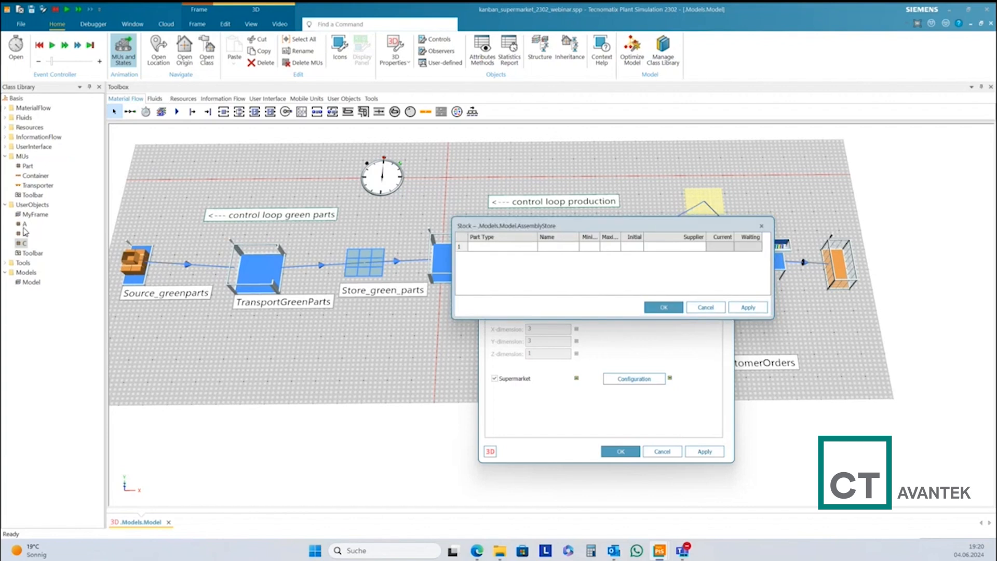
drag(24, 225, 559, 251)
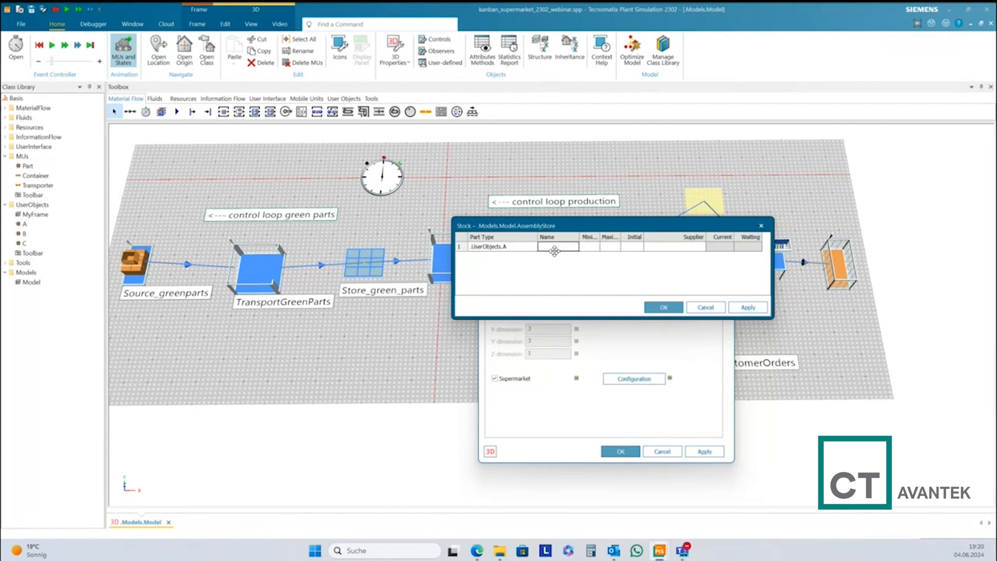
text(A)
Give part A a minimum of 10, maximum of 50, initial stock of 35 and supplier Store_green_parts, and apply it.
click(590, 247)
text(10)
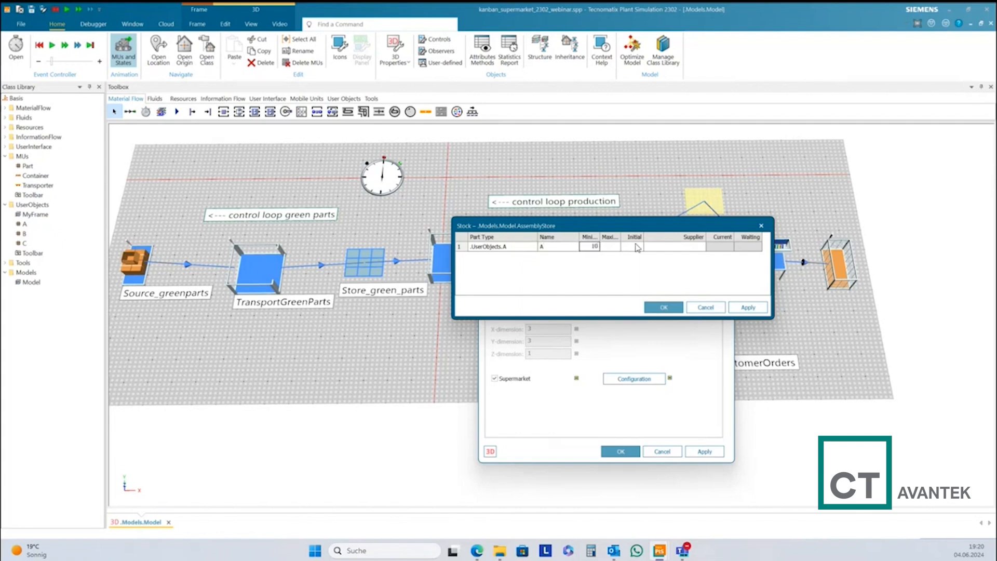
click(610, 248)
text(50)
click(639, 249)
text(35)
click(674, 248)
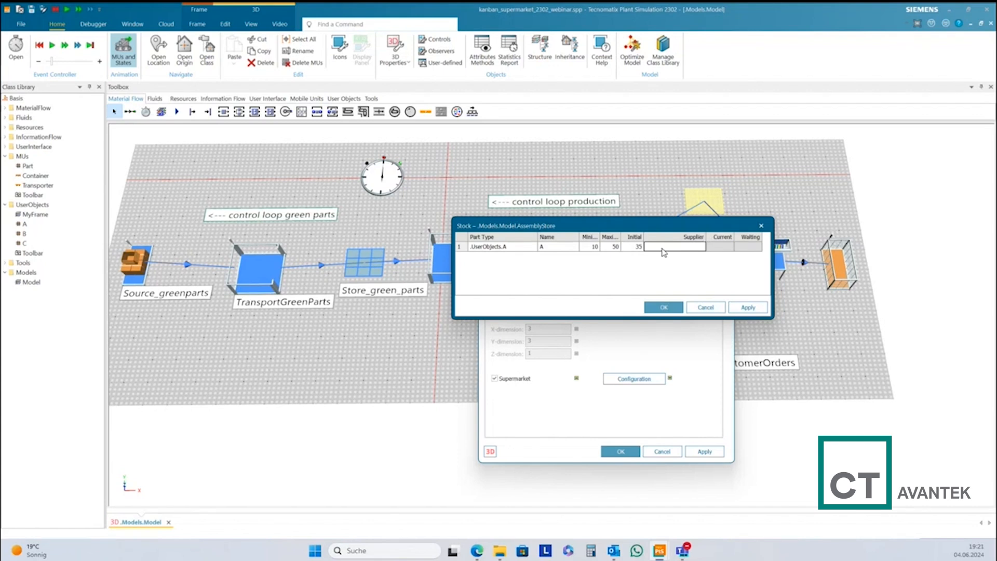
click(662, 248)
text(store_green_parts)
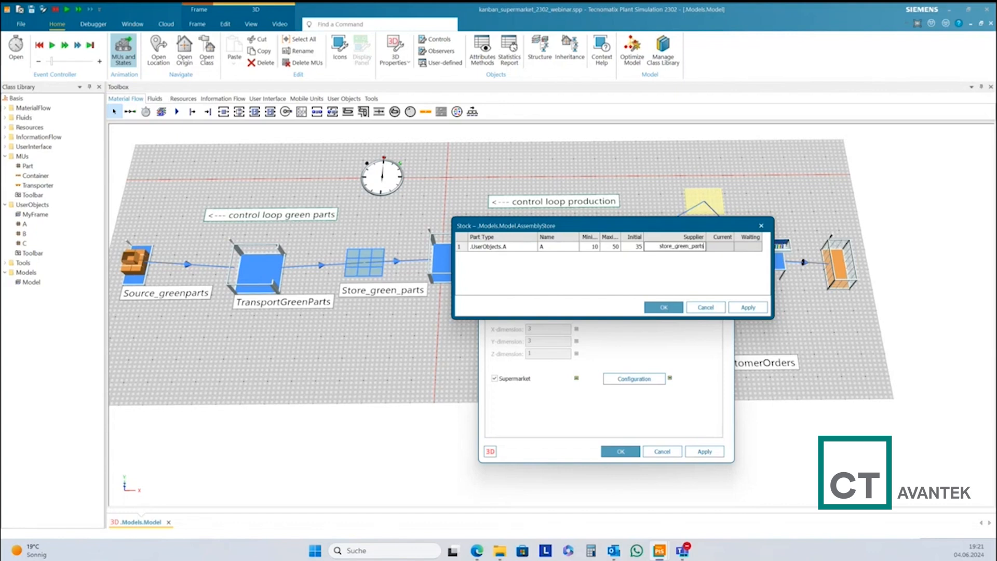
click(752, 307)
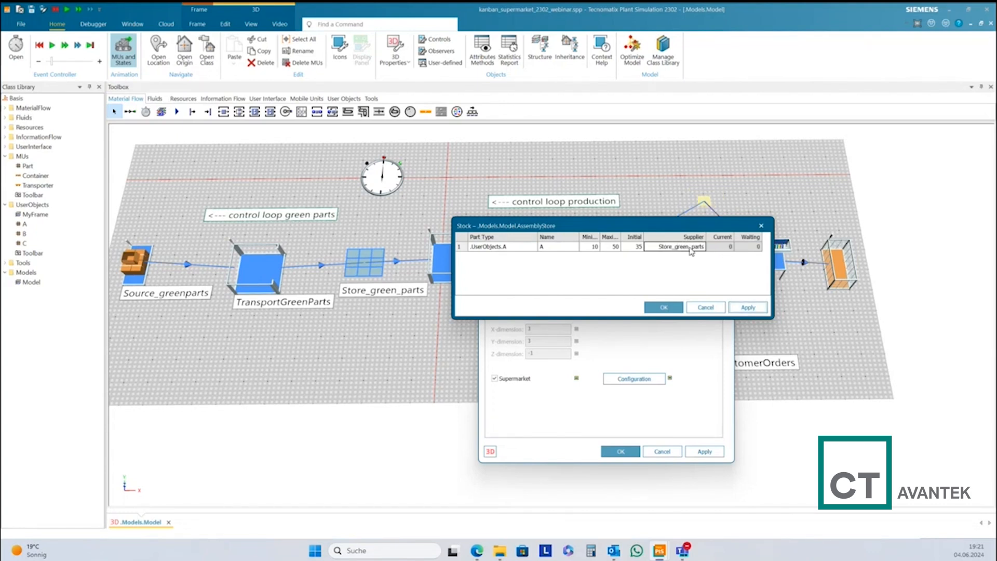
Add a second stock row with part type .UserObjects.B and the name B.
key(Down)
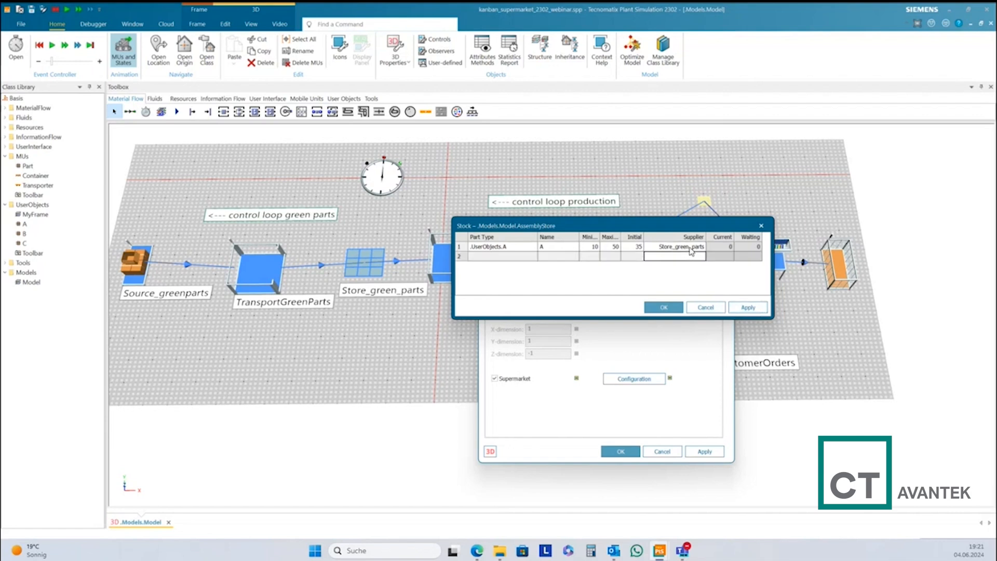
click(494, 256)
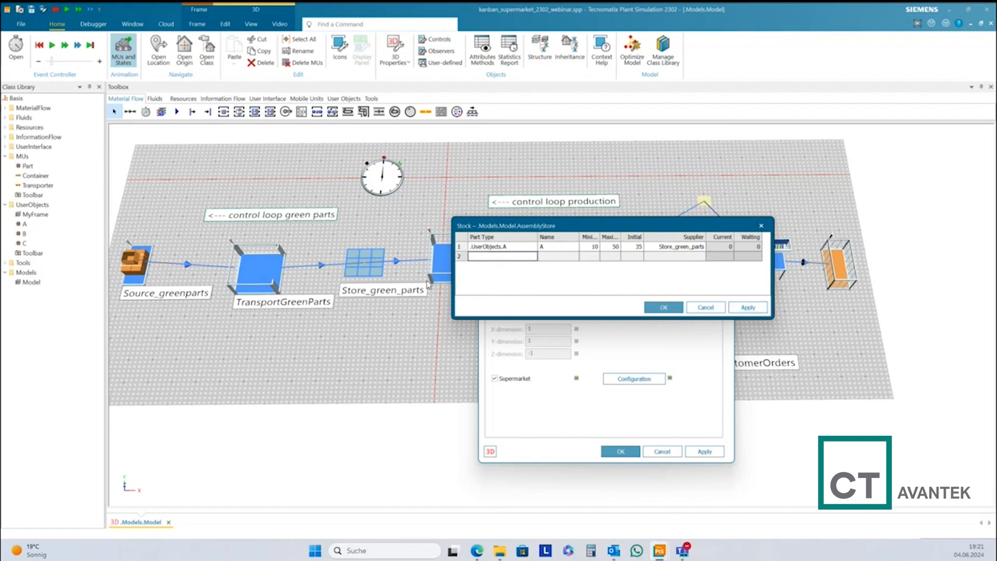
click(20, 235)
drag(20, 239, 488, 259)
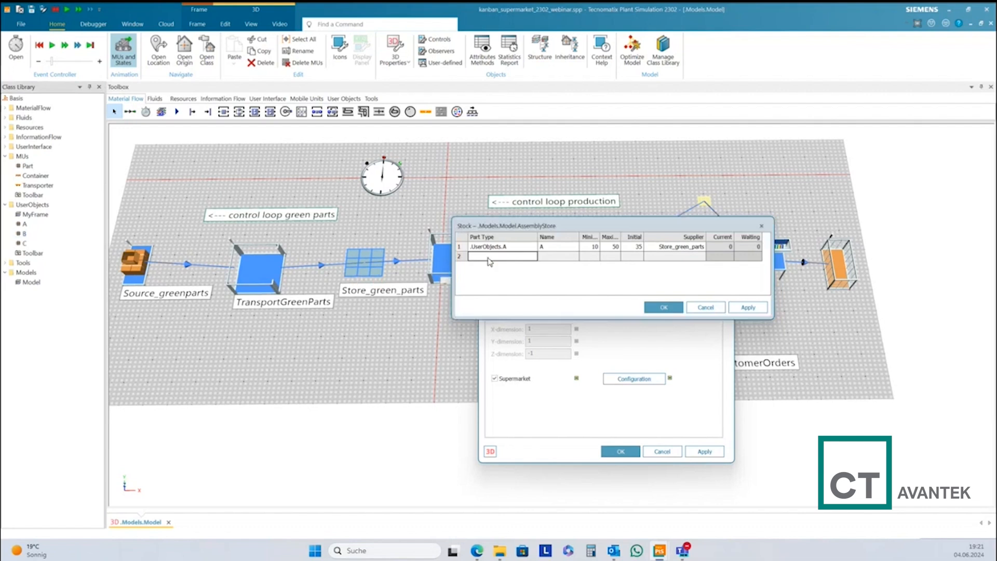
click(558, 257)
text(B)
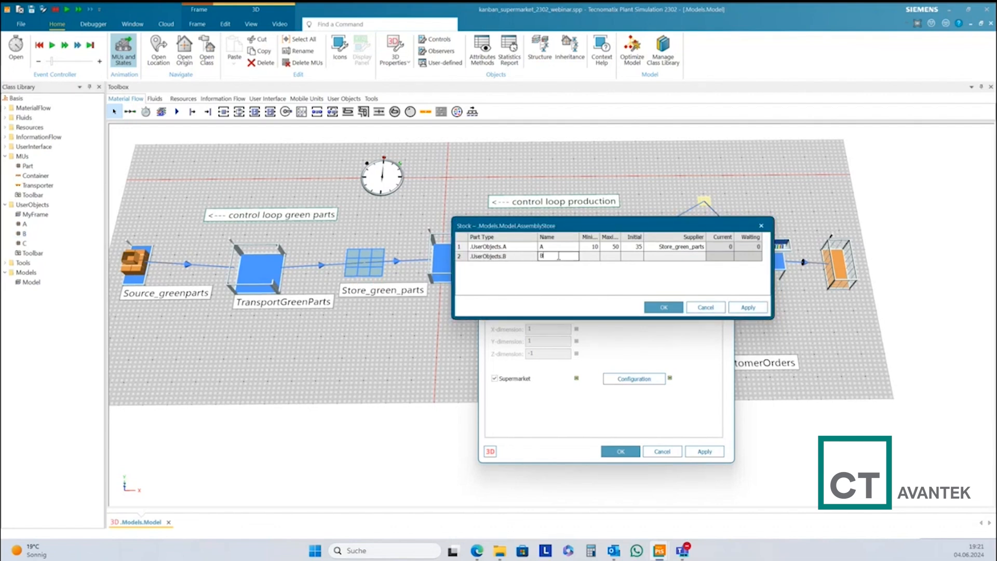
Give part B a minimum of 10, maximum of 50, initial stock of 15 and supplier Store_green_parts.
click(592, 258)
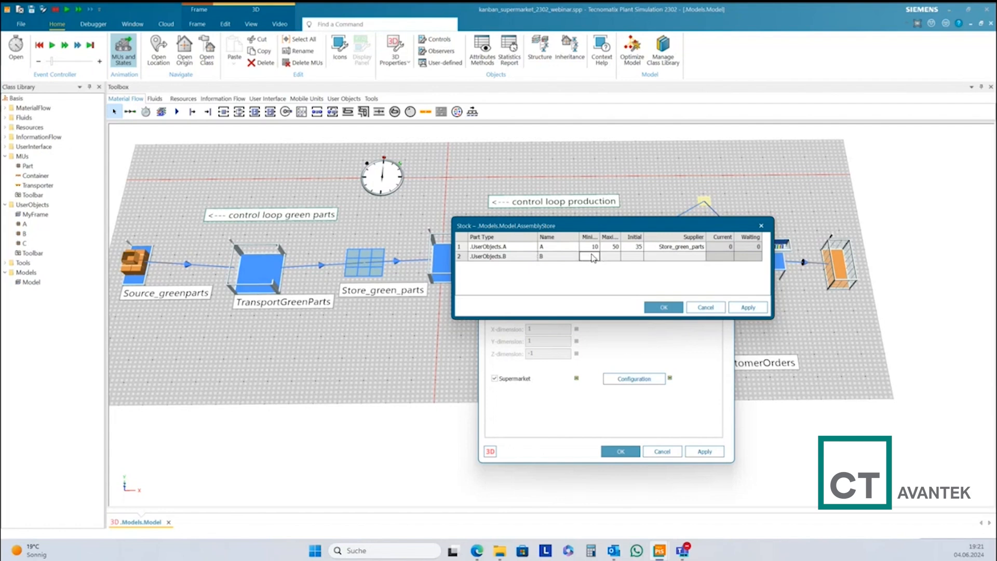
text(10)
click(616, 258)
text(50)
click(639, 257)
click(672, 248)
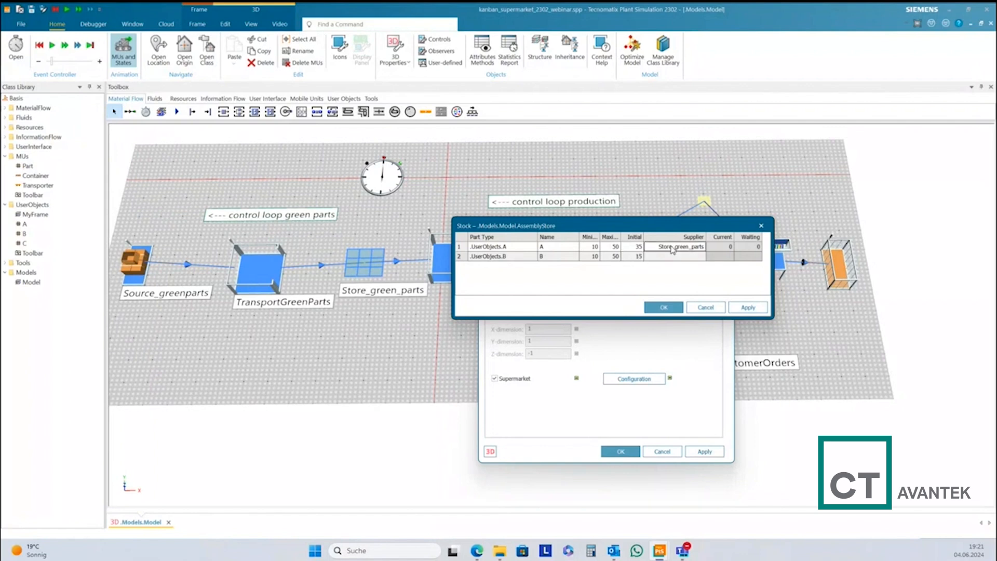
click(678, 257)
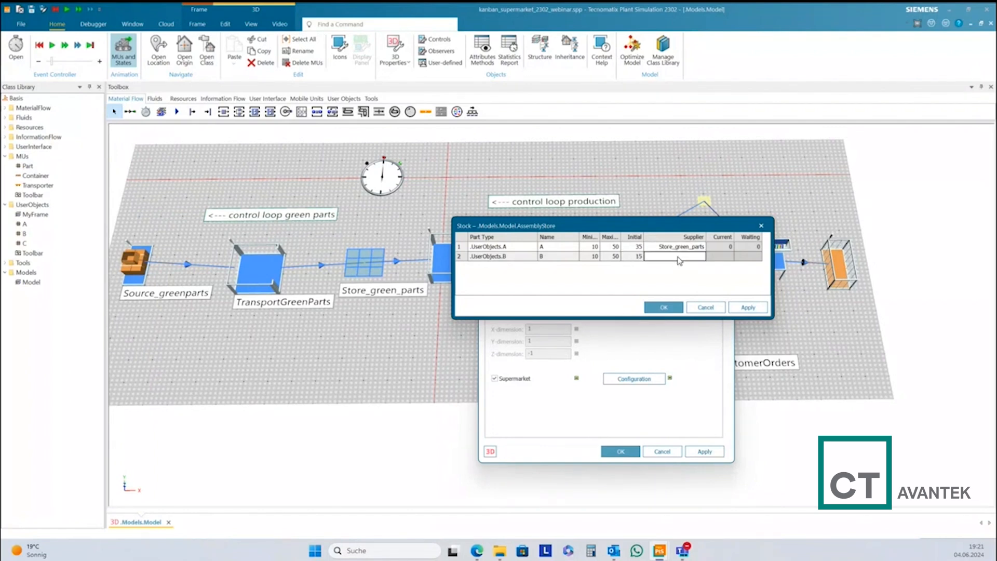
text(Store_green_parts)
click(719, 257)
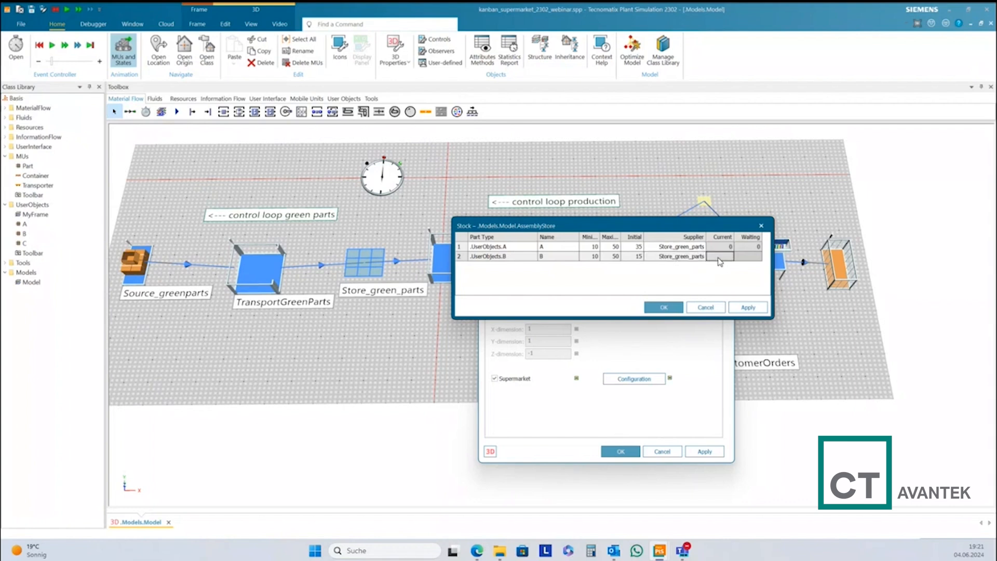
Add a third stock row with part type .UserObjects.C and the name C.
key(Down)
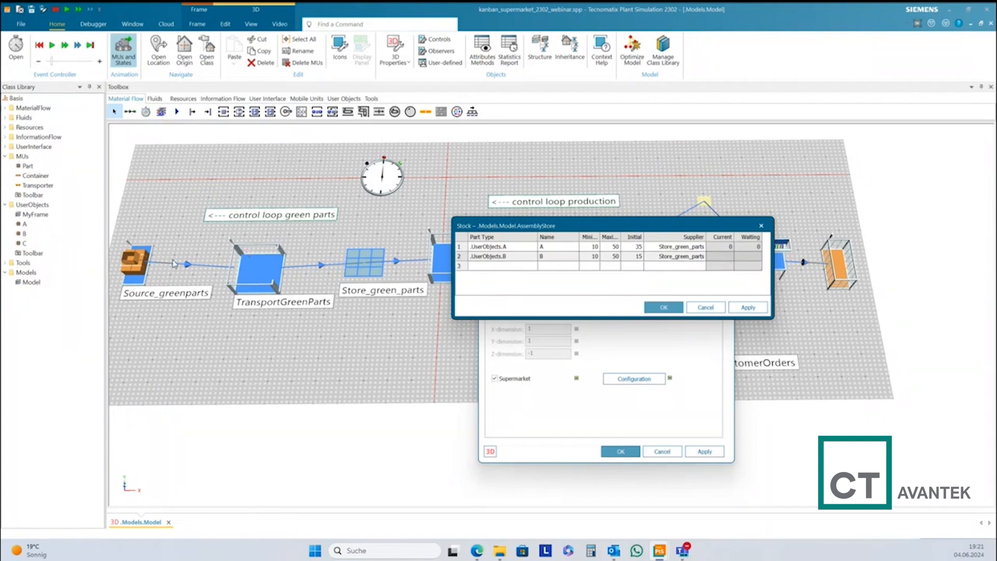
drag(13, 246, 483, 269)
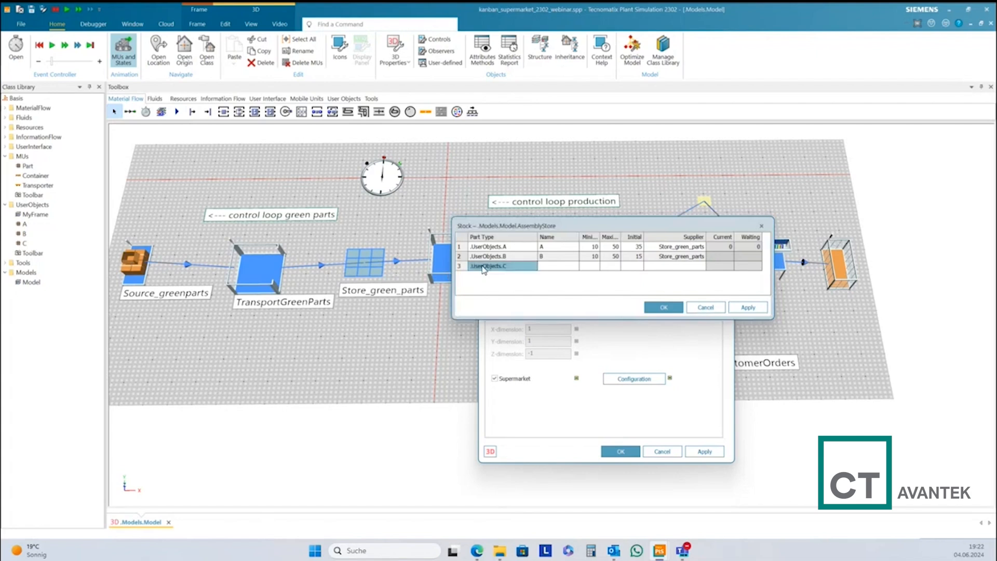
click(559, 269)
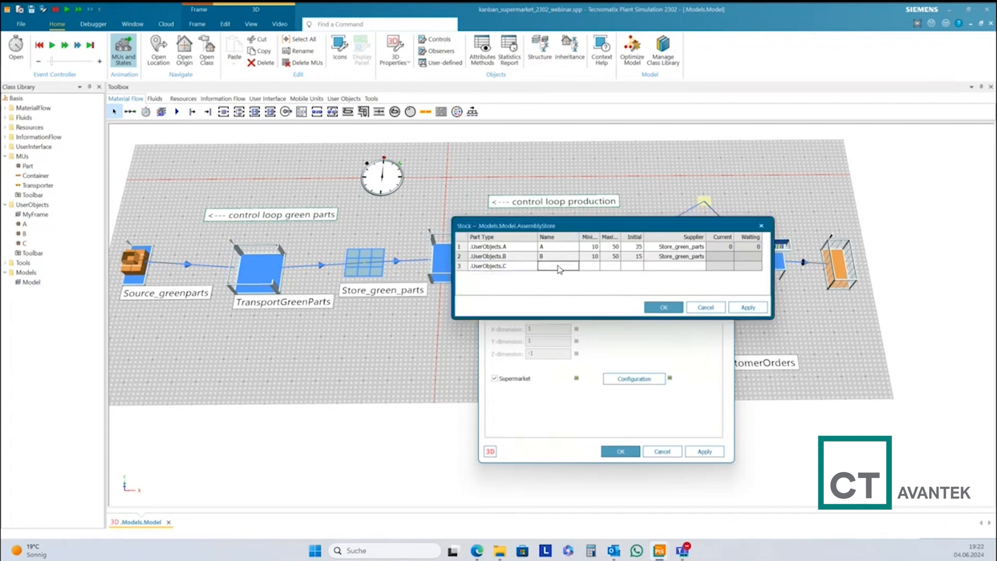
text(C)
Give part C a minimum of 10, maximum of 50 and initial stock of 50, and copy part B's supplier Store_green_parts into its row.
click(594, 269)
text(10)
click(614, 267)
text(50)
click(636, 269)
text(15)
click(677, 260)
key(ctrl+c)
click(678, 267)
key(ctrl+v)
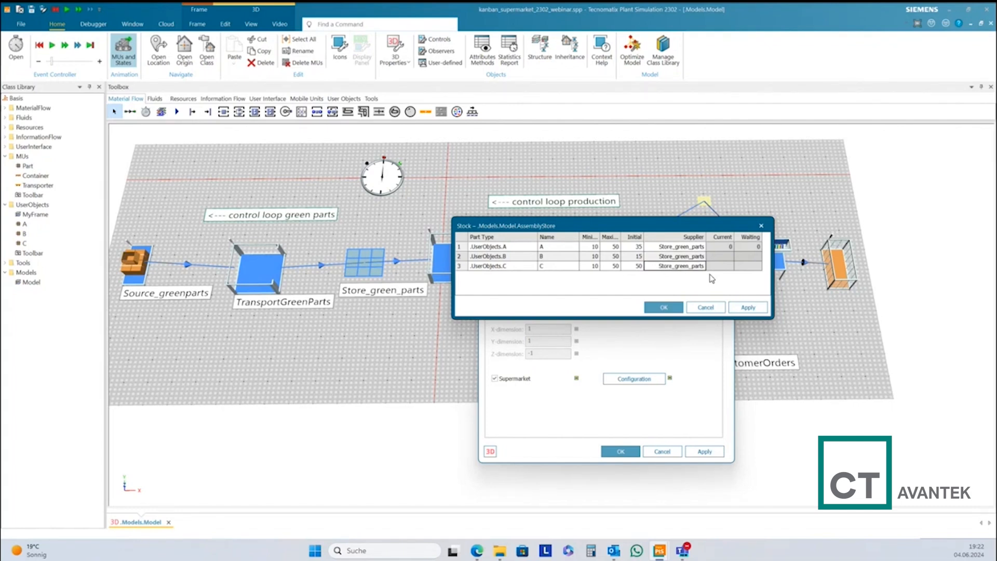
Apply and close the stock table, and apply the supermarket settings to AssemblyStore.
click(748, 307)
click(656, 199)
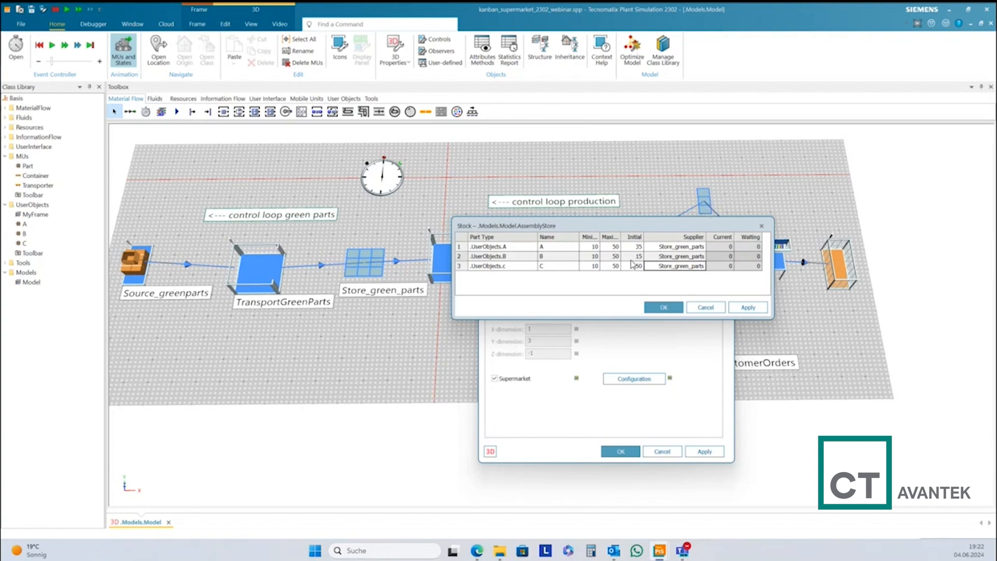
click(748, 307)
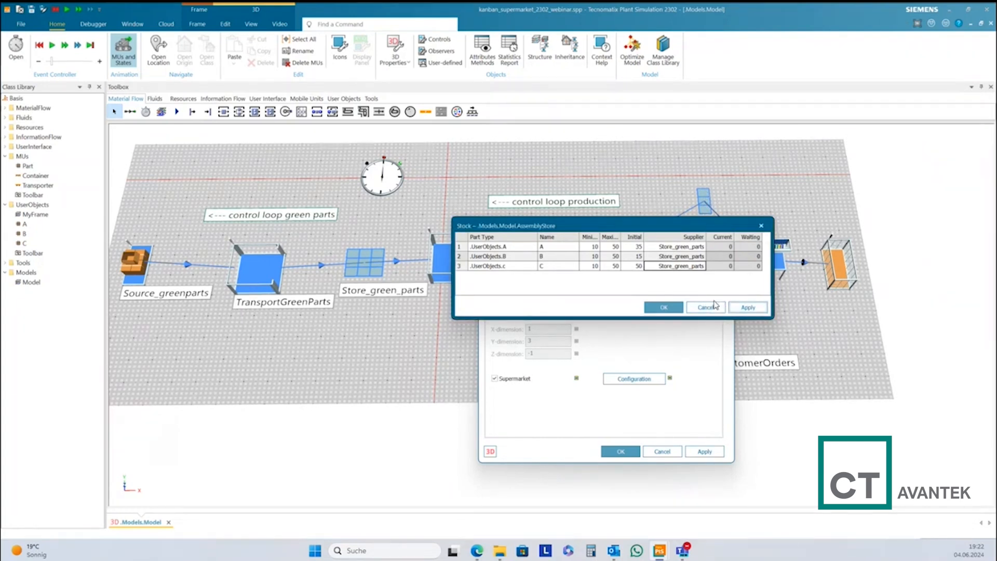
click(664, 307)
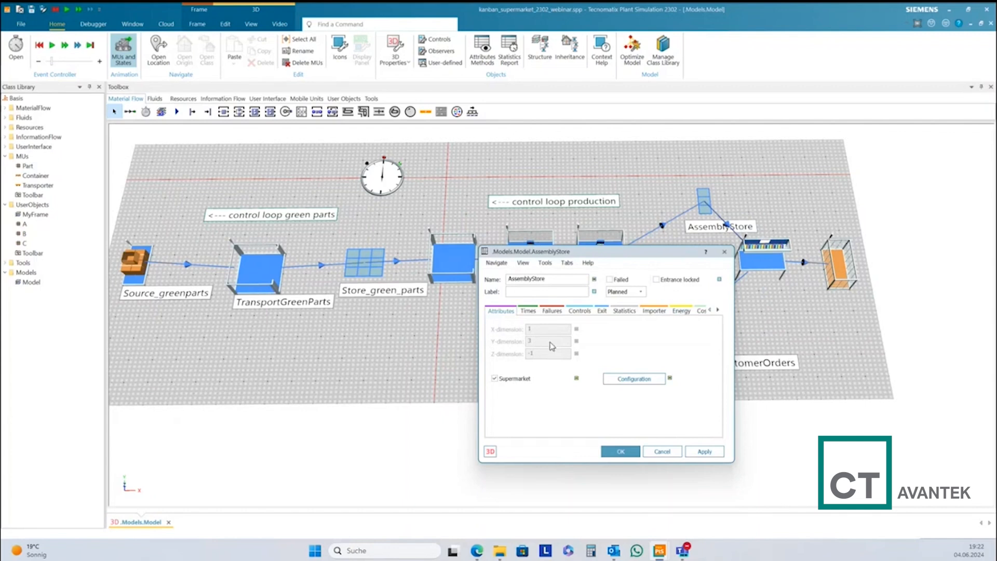
click(706, 452)
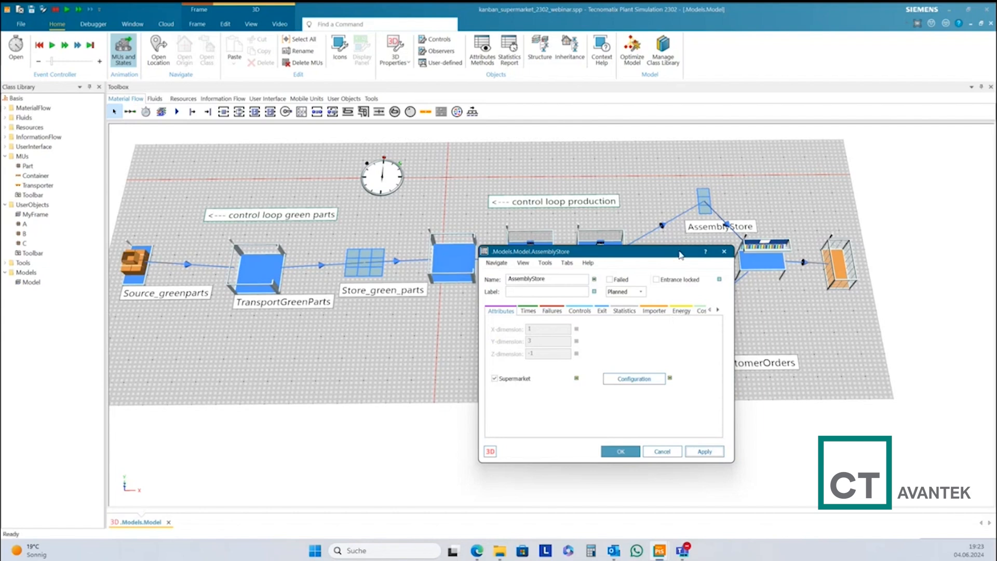
Review the stock configuration of AssemblyStore with the model in view, and close its stock table and dialog.
drag(681, 252, 726, 321)
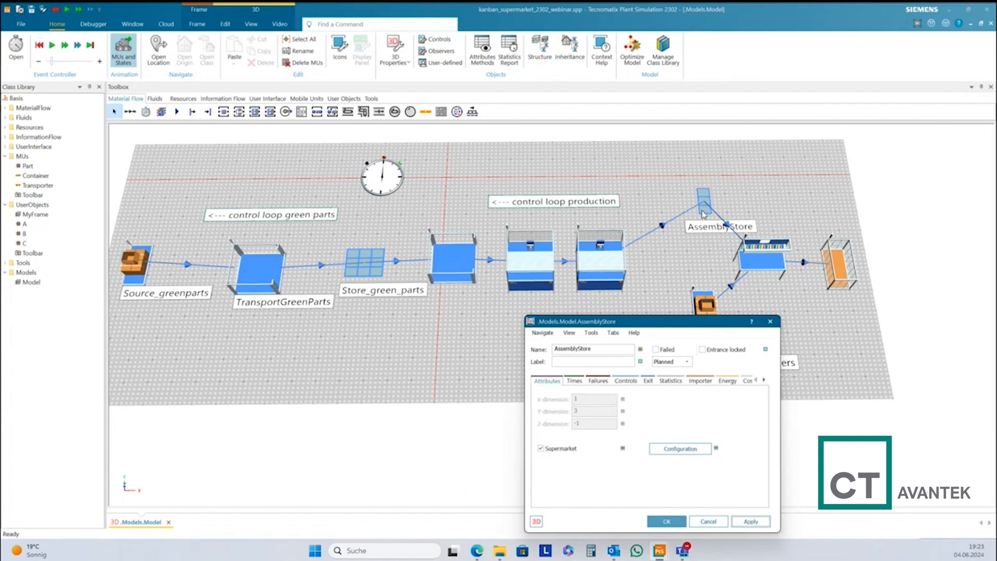
click(704, 212)
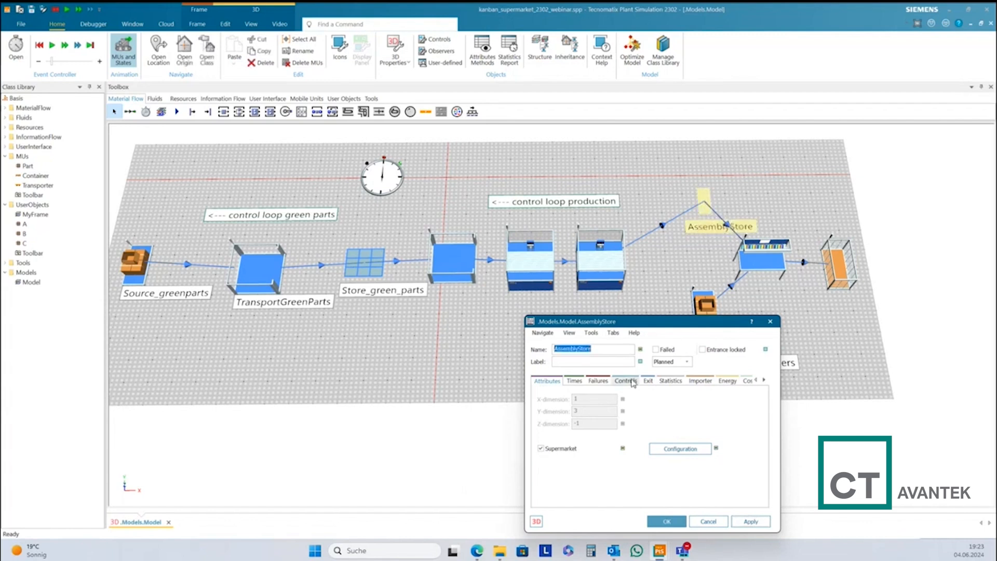
click(688, 449)
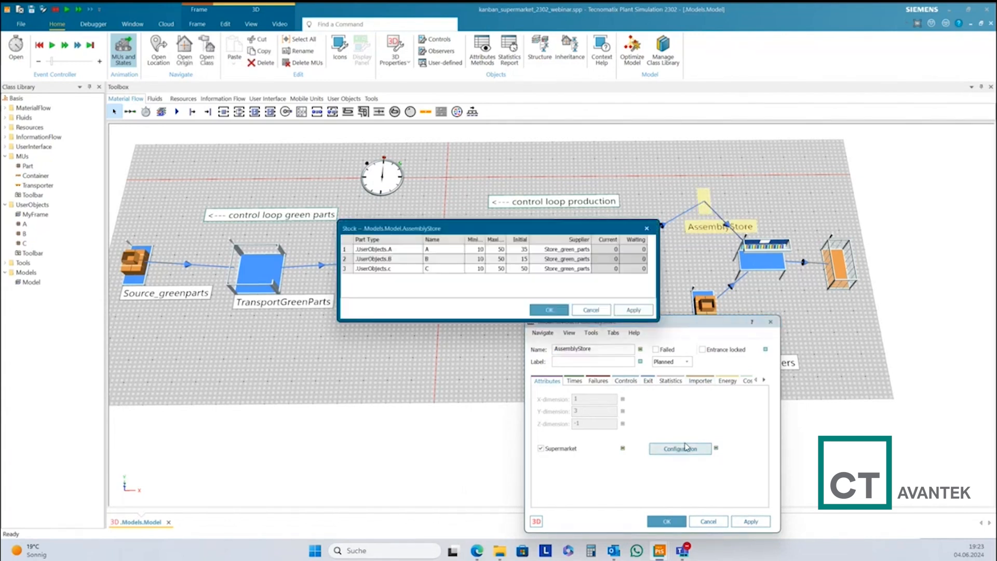
drag(571, 231, 799, 268)
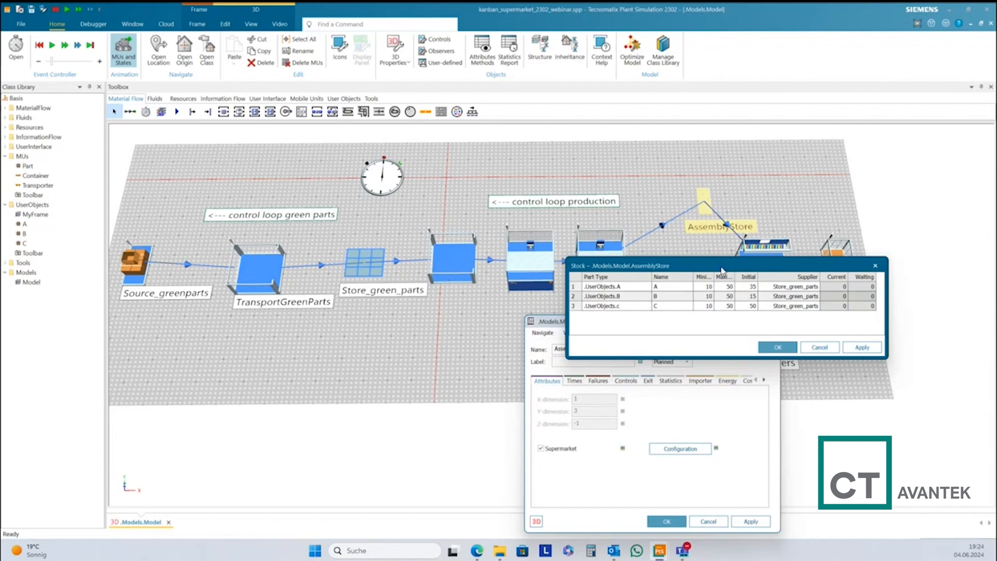
drag(721, 269, 715, 251)
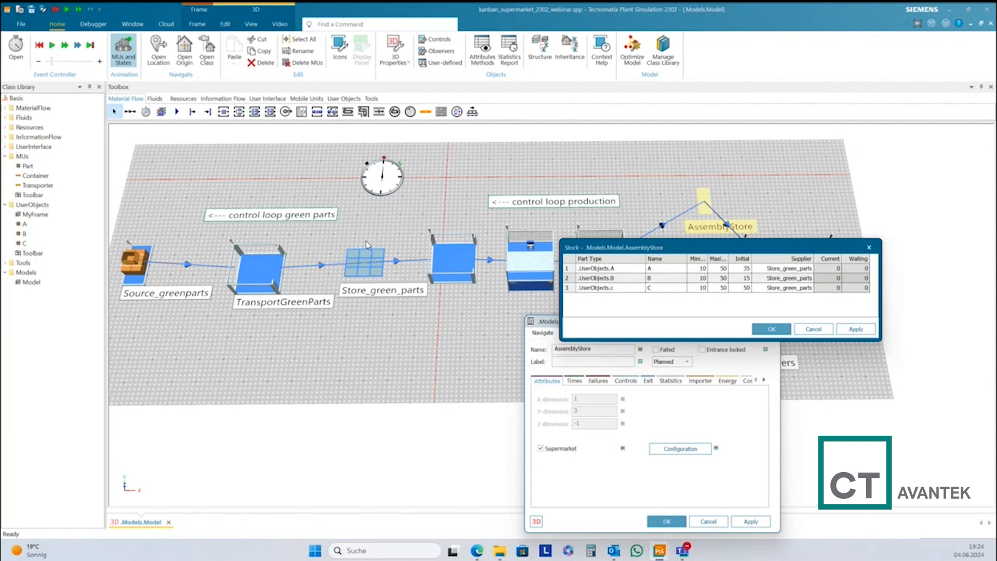
click(773, 330)
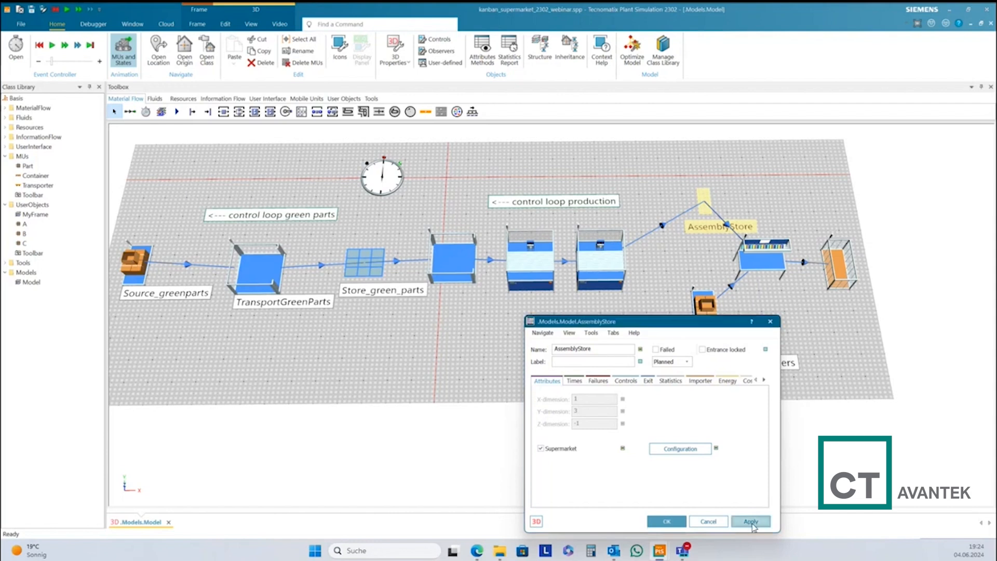
click(667, 521)
Turn Store_green_parts into a supermarket and open its stock configuration.
drag(394, 325, 486, 335)
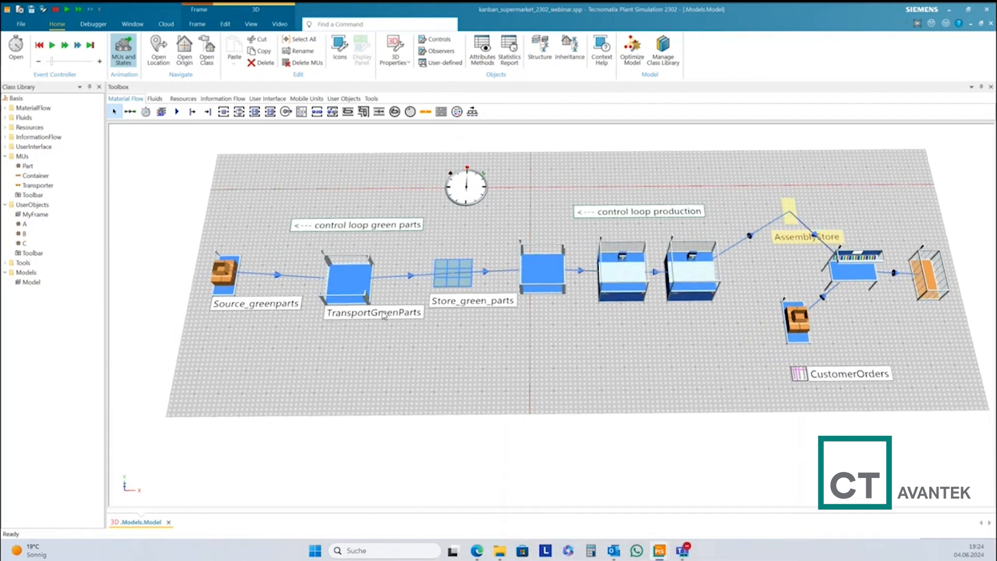
double_click(464, 286)
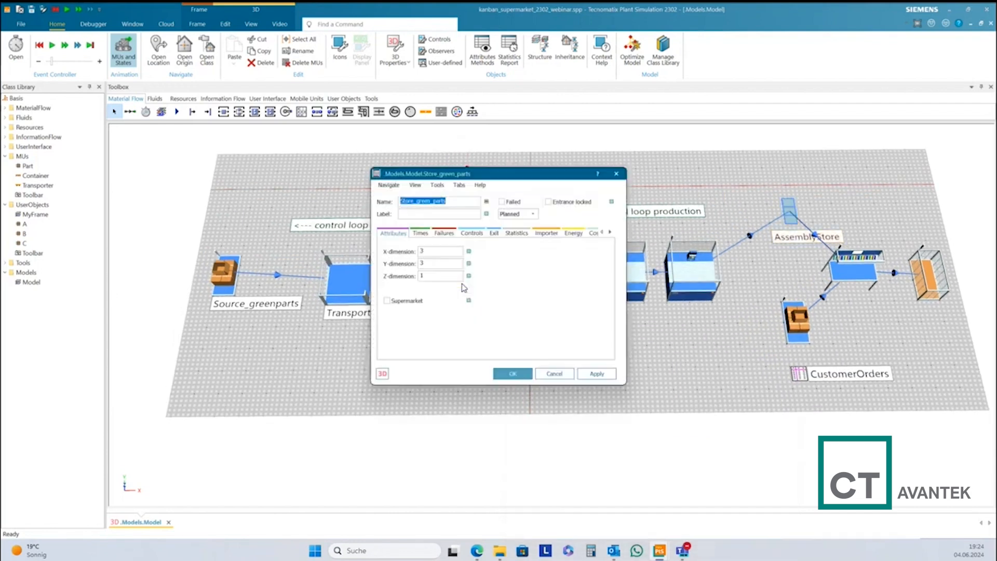
click(406, 300)
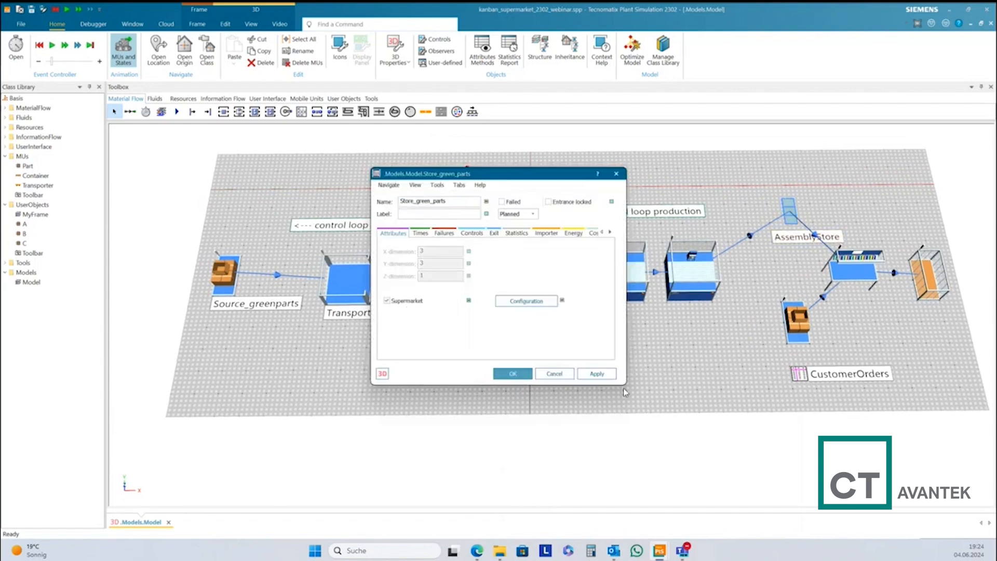
click(539, 298)
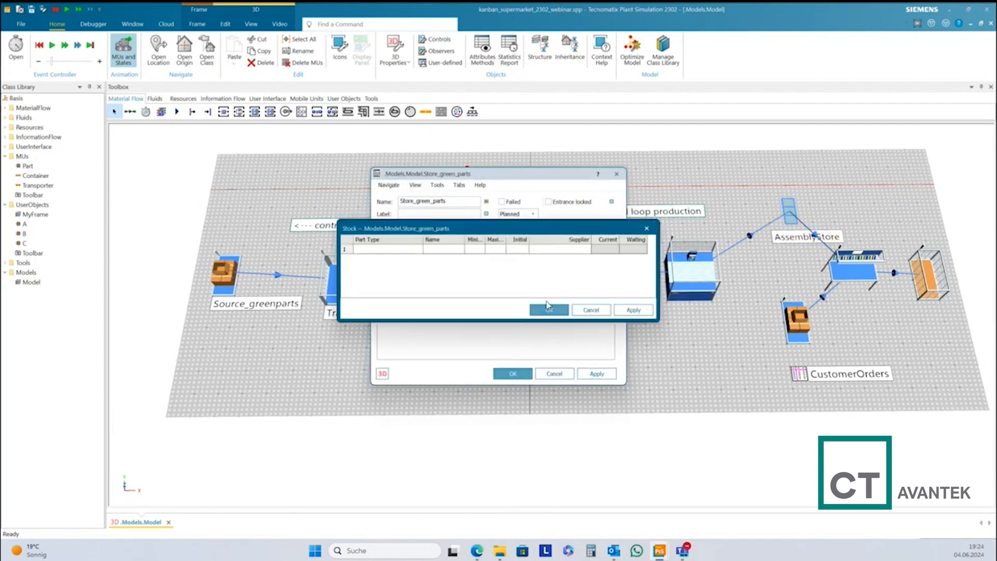
Add the part types .UserObjects.A, .UserObjects.B and .UserObjects.C as three rows of the stock table.
drag(22, 228, 387, 254)
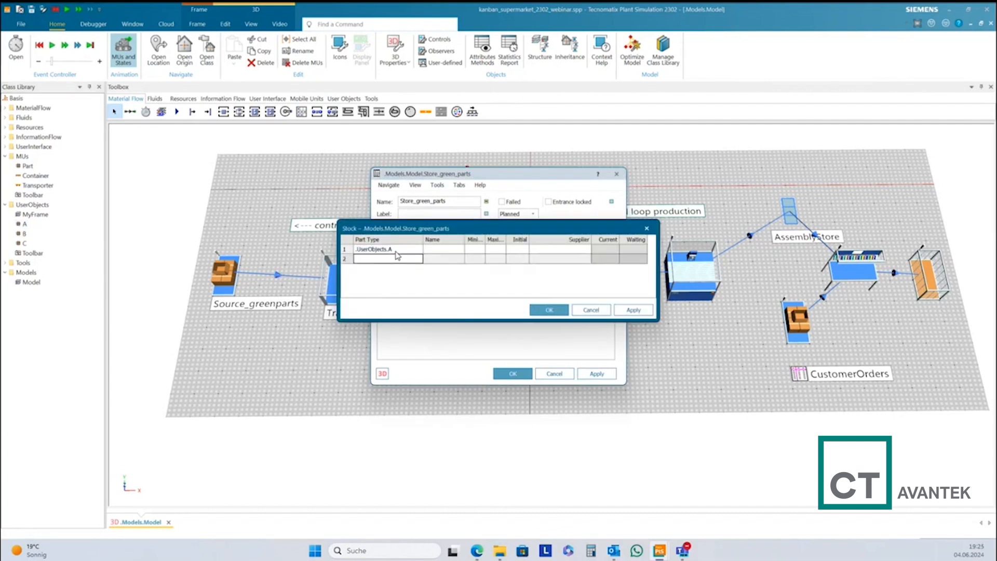
drag(22, 237, 387, 259)
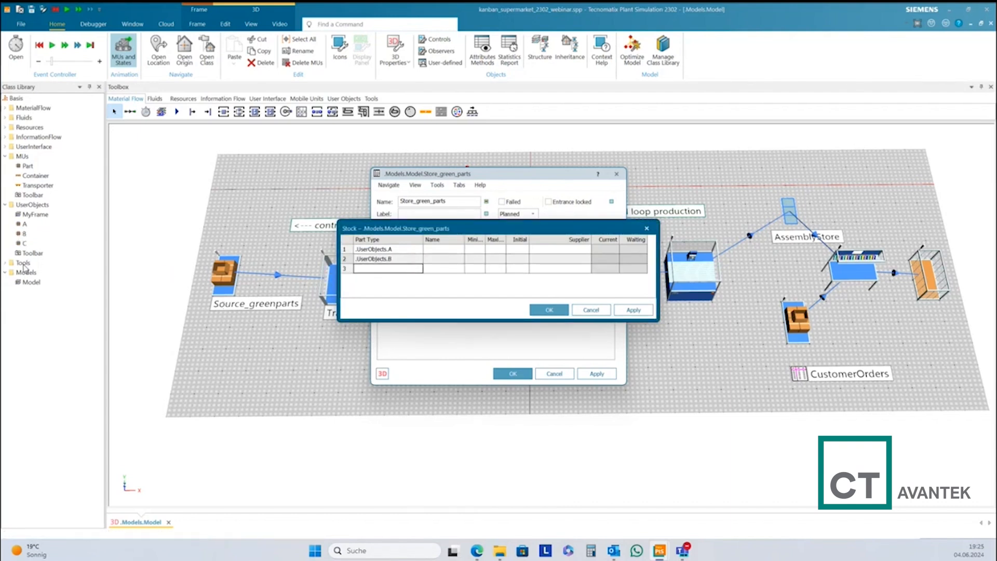
drag(23, 248, 385, 281)
Name the three stock rows A, B and C to match their part types.
click(435, 252)
text(A)
click(436, 260)
text(C)
click(439, 271)
text(C)
click(436, 259)
click(436, 259)
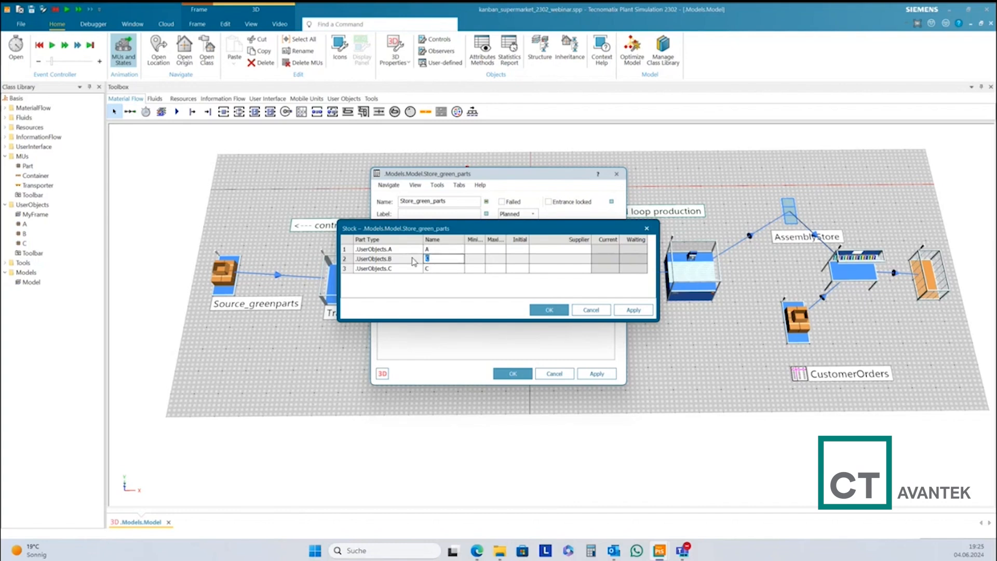
text(B)
Set the minimum stock to 100 for parts A, B and C.
click(481, 252)
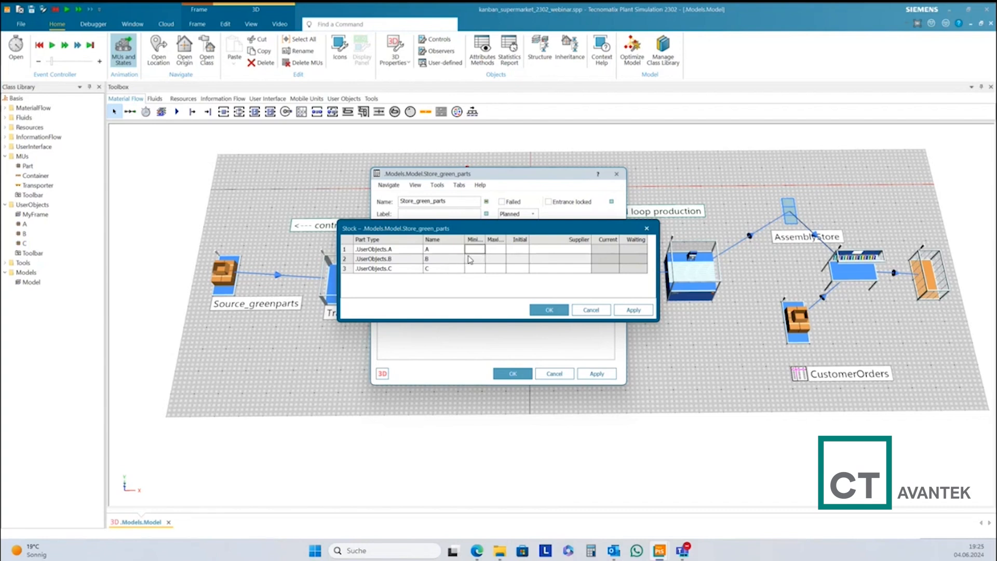
text(100)
key(Return)
text(100)
key(Return)
text(2010)
key(BackSpace)
key(Return)
Set the maximum stock to 200 for parts A, B and C.
click(496, 252)
text(200)
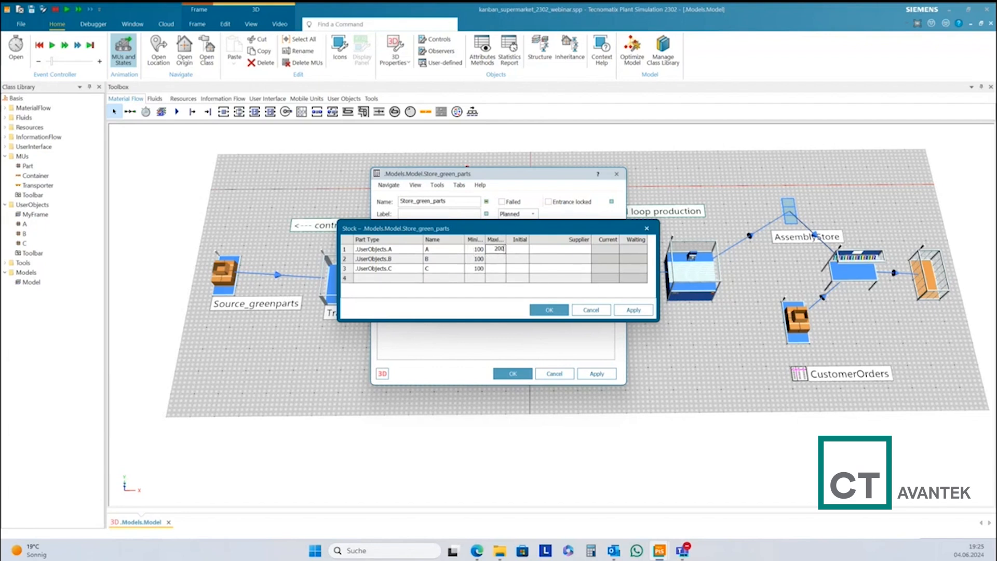
key(Return)
text(200)
key(Return)
text(200)
key(Return)
Set the initial stock to 100 for part A, 150 for part B and 200 for part C.
click(515, 251)
text(50)
key(Return)
click(524, 250)
key(Delete)
text(100)
key(Return)
text(15)
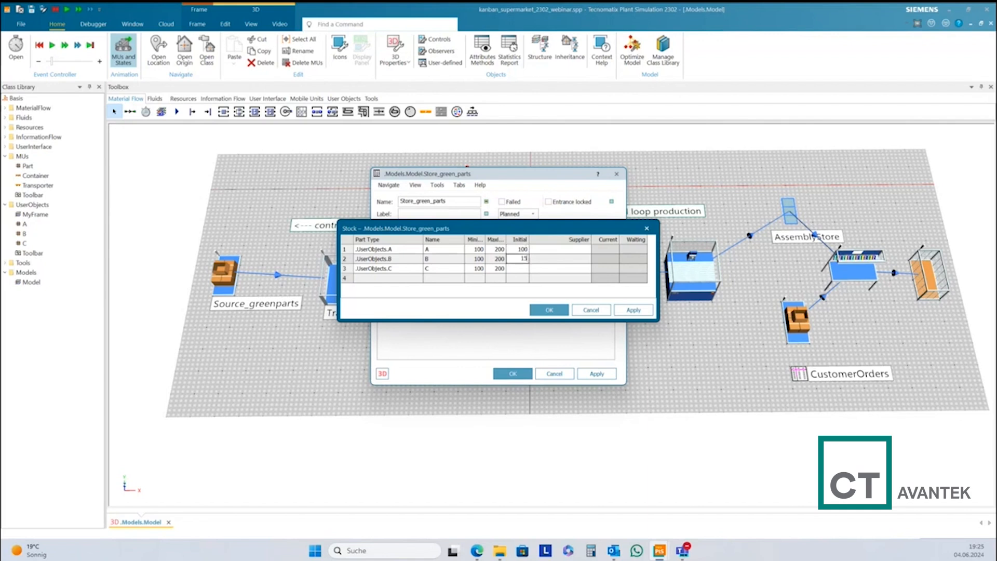
key(Return)
text(200)
key(Return)
Enter source_greenparts as the supplier for part A, copy it to parts B and C, and apply the stock table.
click(575, 250)
click(568, 249)
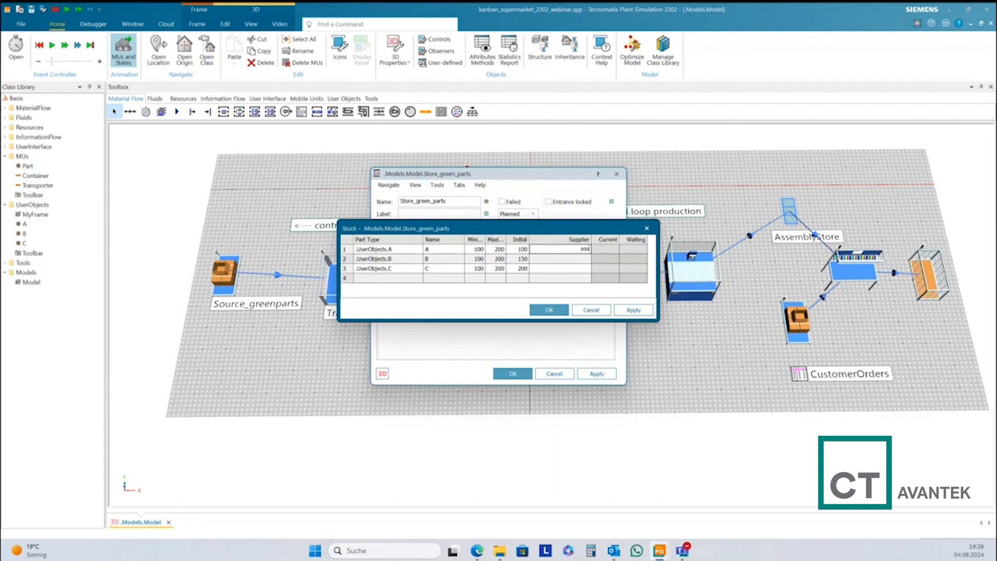
text(source_greenparts)
key(Return)
drag(566, 256, 586, 293)
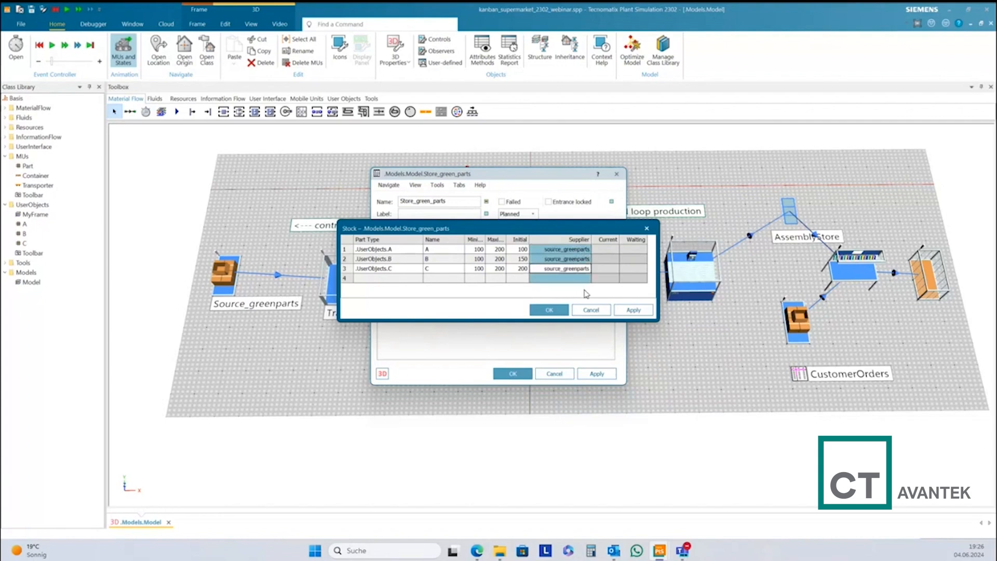
click(629, 310)
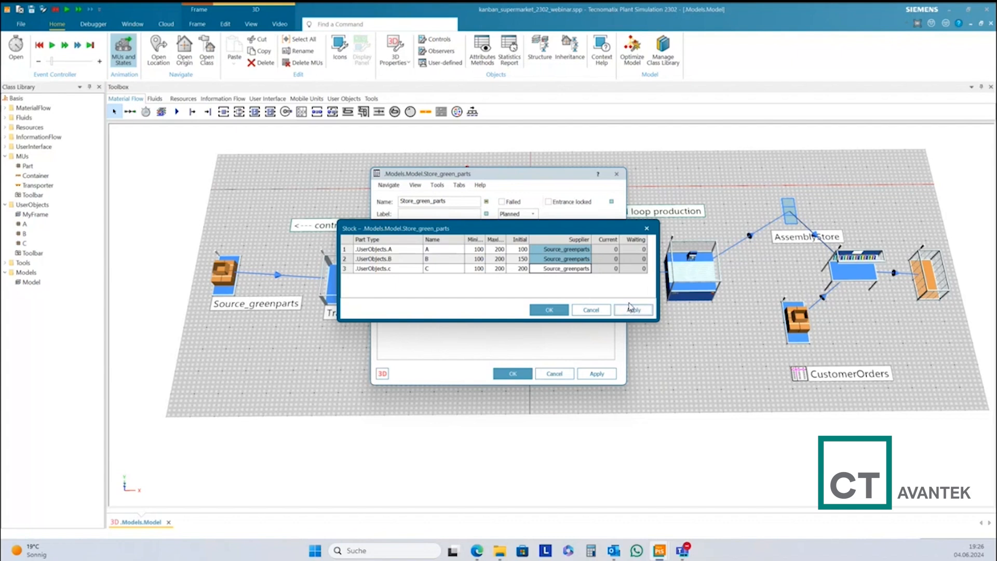
Set the MU selection of Source_greenparts to Order Controlled, and move the source slightly to line up with TransportGreenParts.
drag(584, 232, 763, 190)
drag(501, 174, 618, 360)
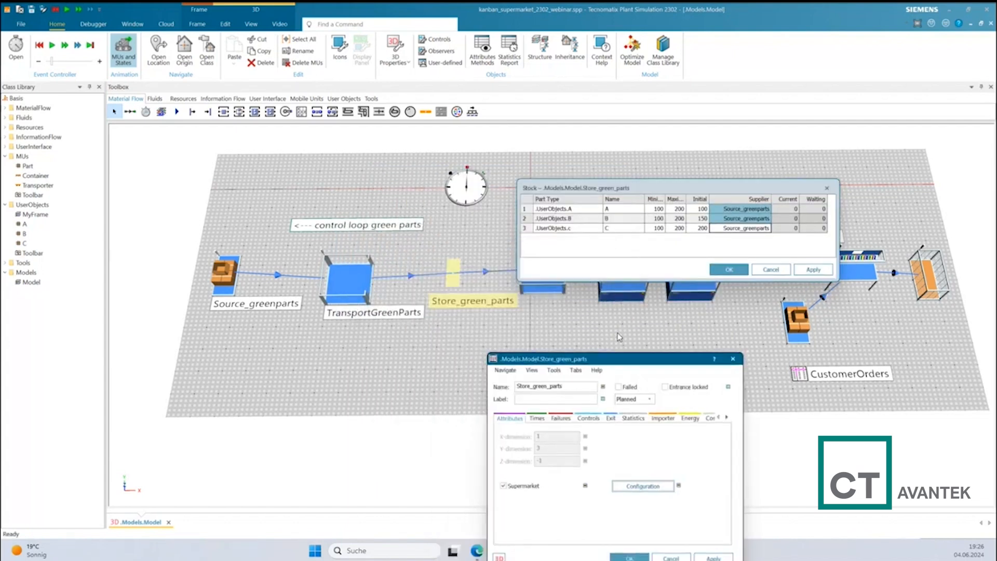
click(617, 329)
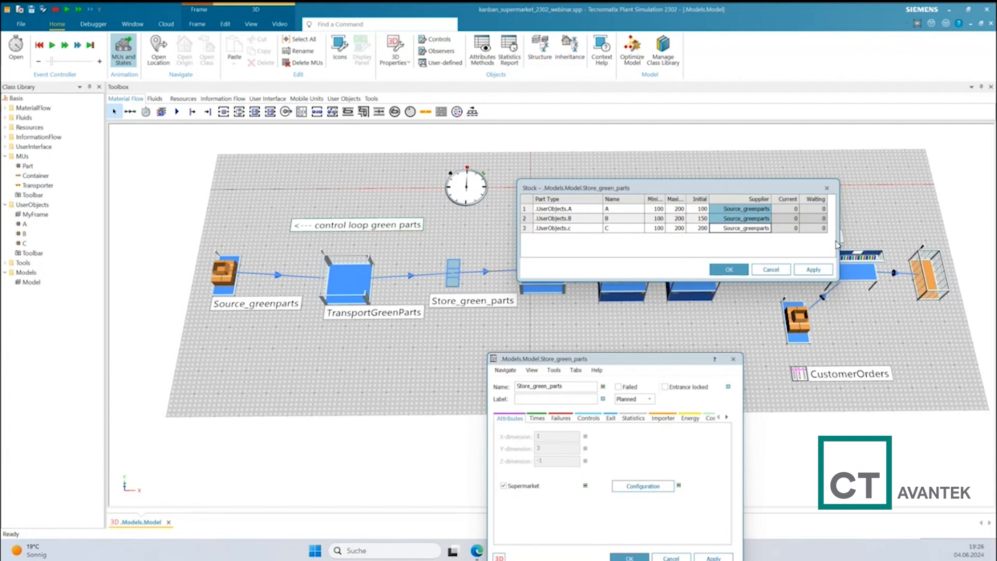
mouse_move(787, 191)
mouse_down()
mouse_move(822, 276)
mouse_move(772, 179)
mouse_up()
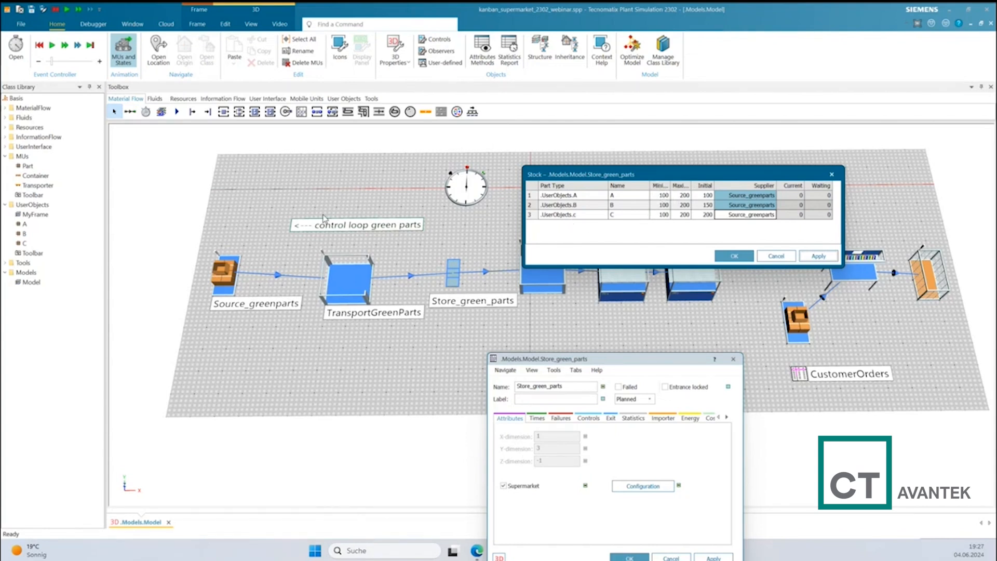
double_click(220, 283)
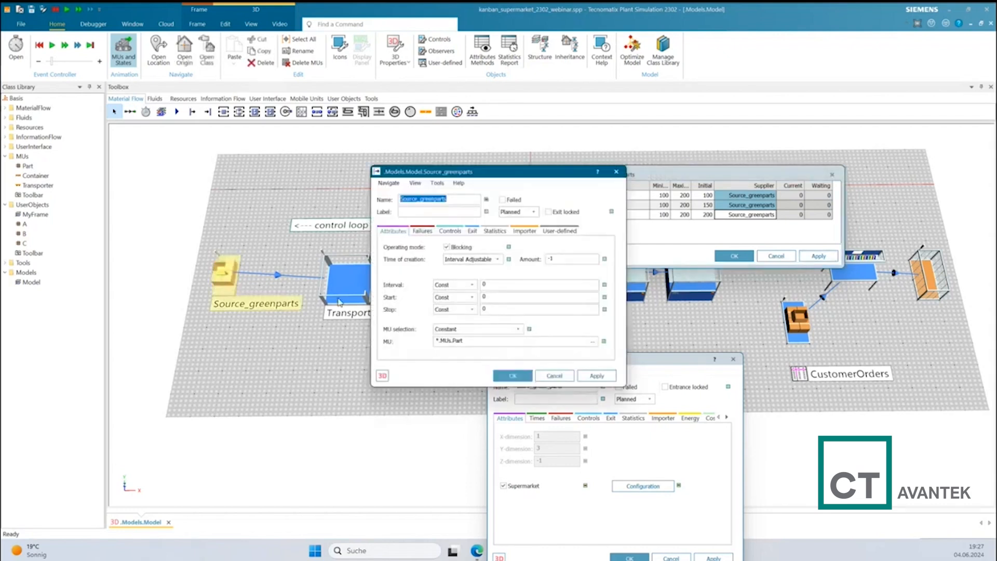
drag(511, 175, 378, 114)
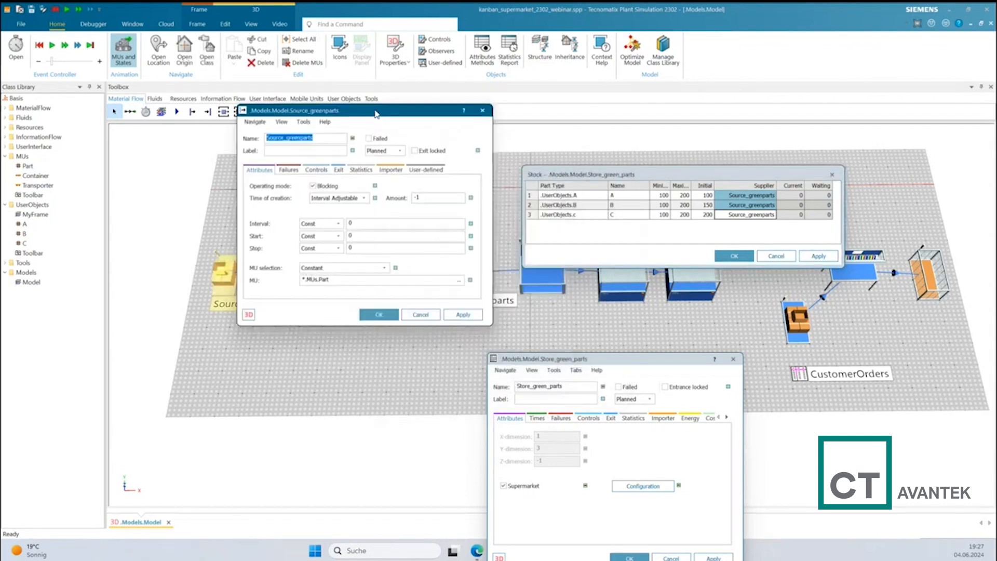
click(328, 271)
click(334, 326)
click(474, 315)
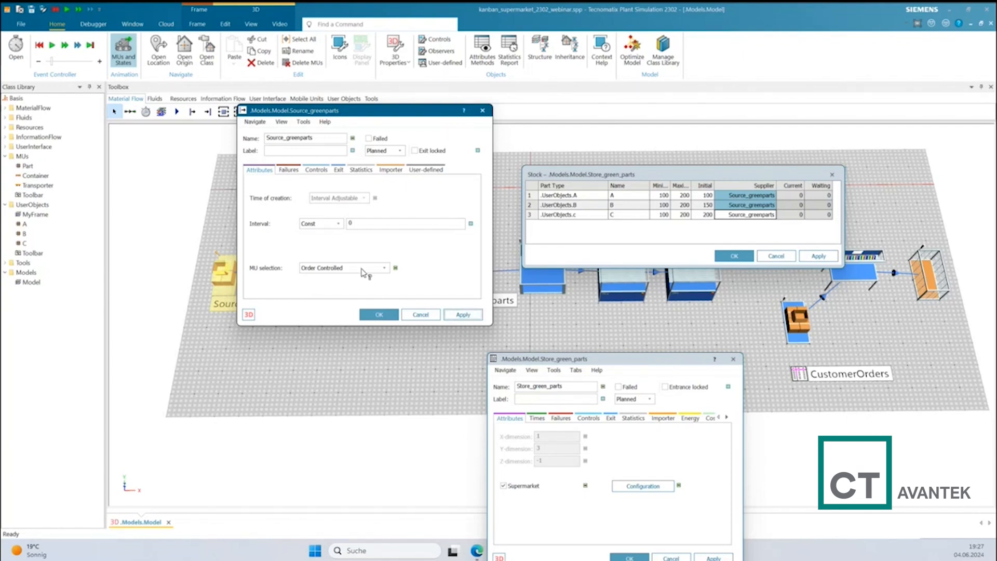
mouse_move(364, 271)
click(487, 114)
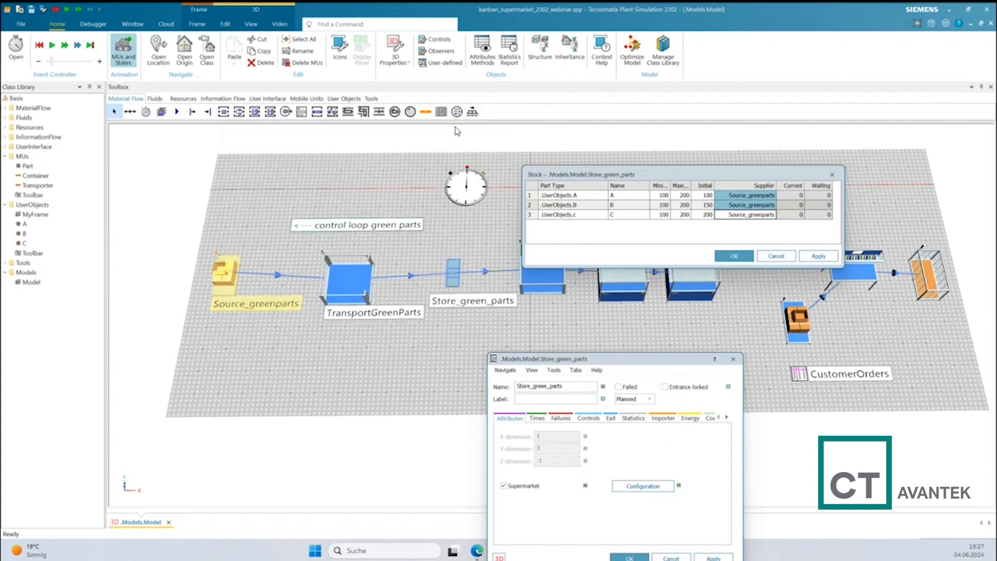
click(401, 183)
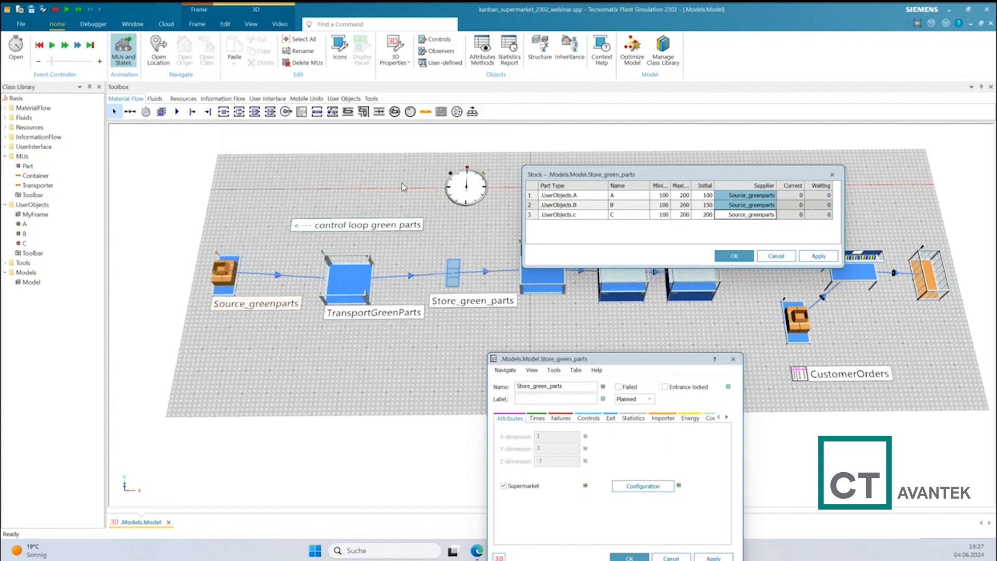
drag(216, 282, 216, 293)
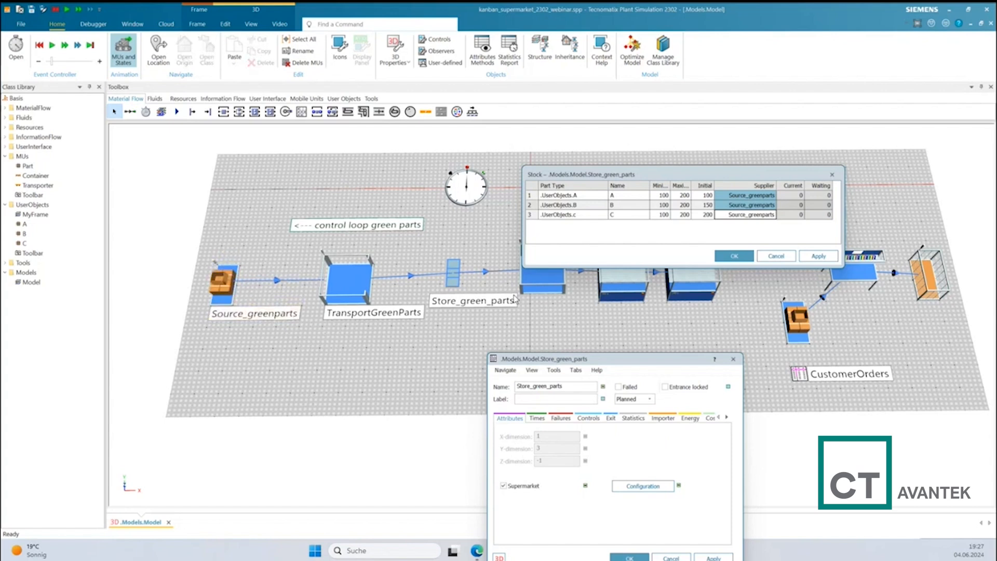
Apply and close the stock table, and confirm the supermarket settings of Store_green_parts.
click(819, 258)
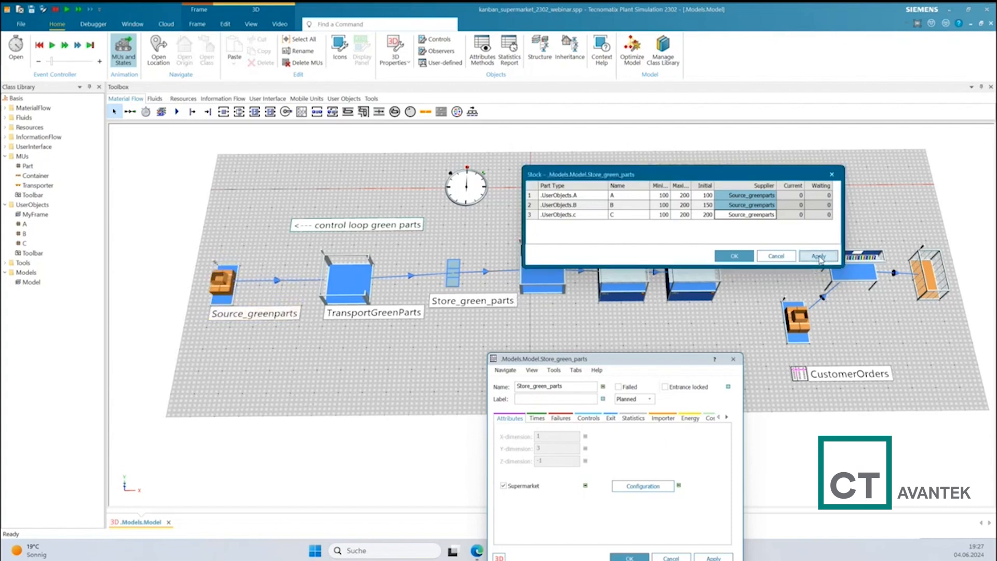
click(734, 256)
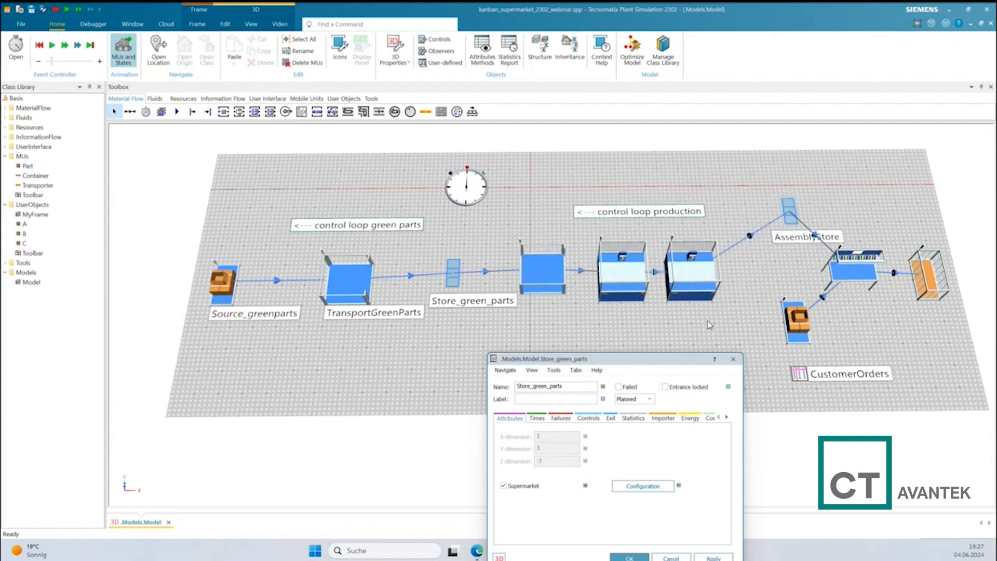
click(681, 372)
drag(681, 360, 683, 300)
click(633, 499)
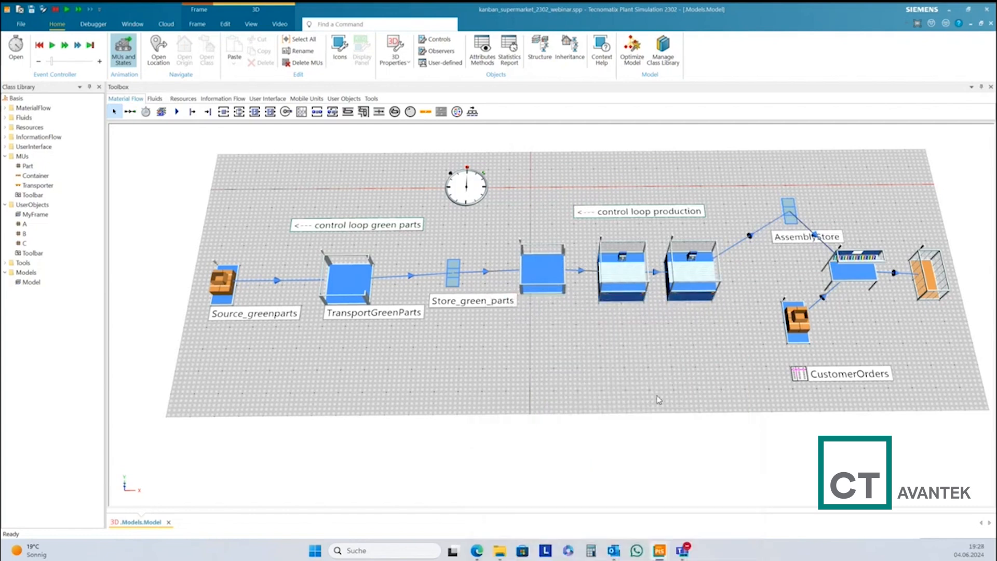
Start the simulation, then turn off Skip long event intervals in the event controller's settings and apply the change.
drag(638, 367, 625, 368)
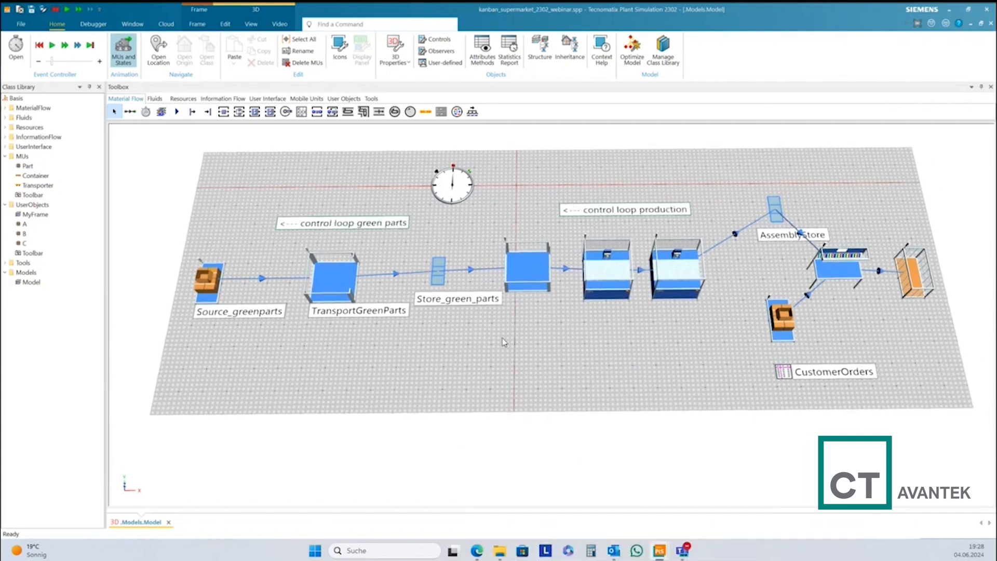
click(52, 46)
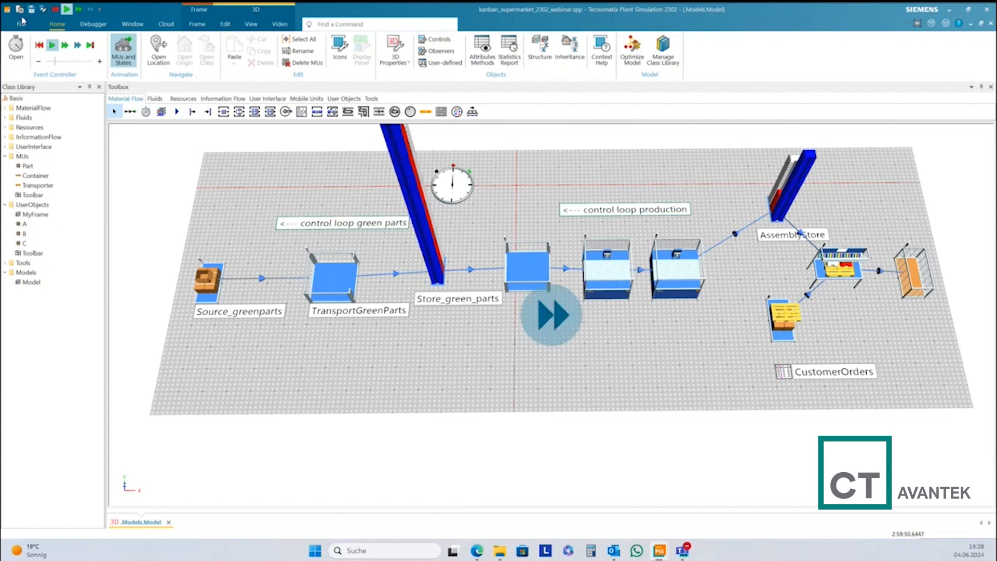
click(15, 48)
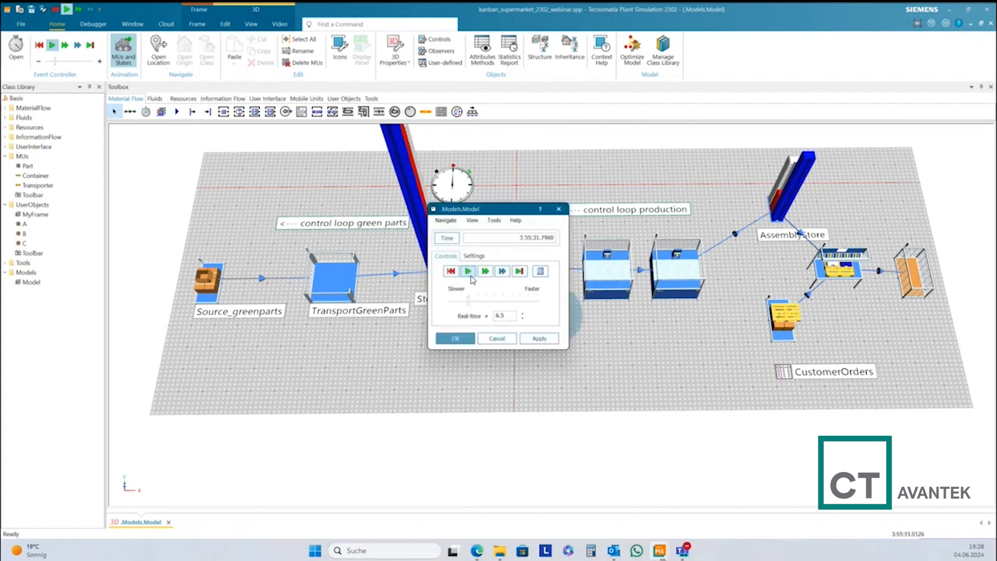
click(474, 256)
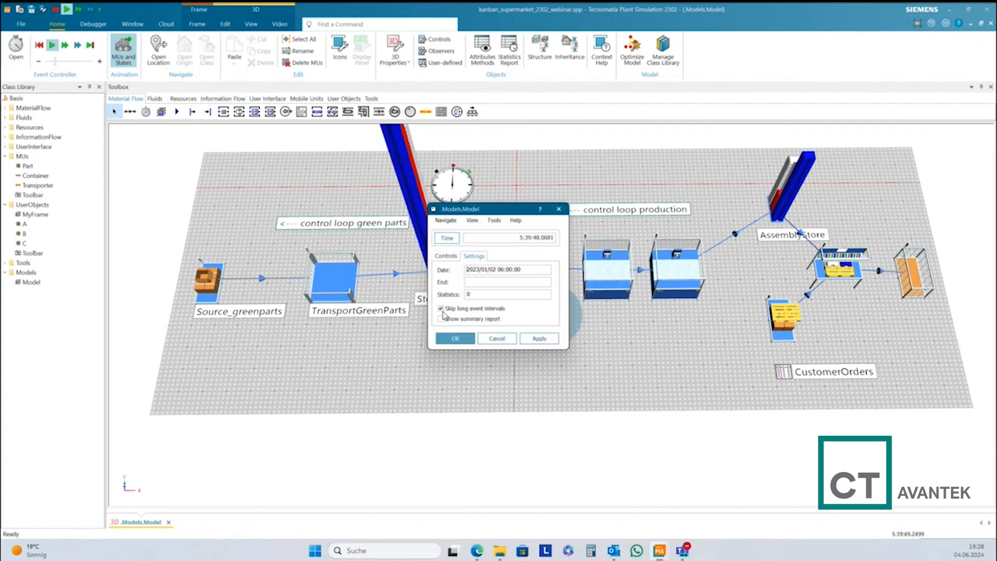
click(440, 309)
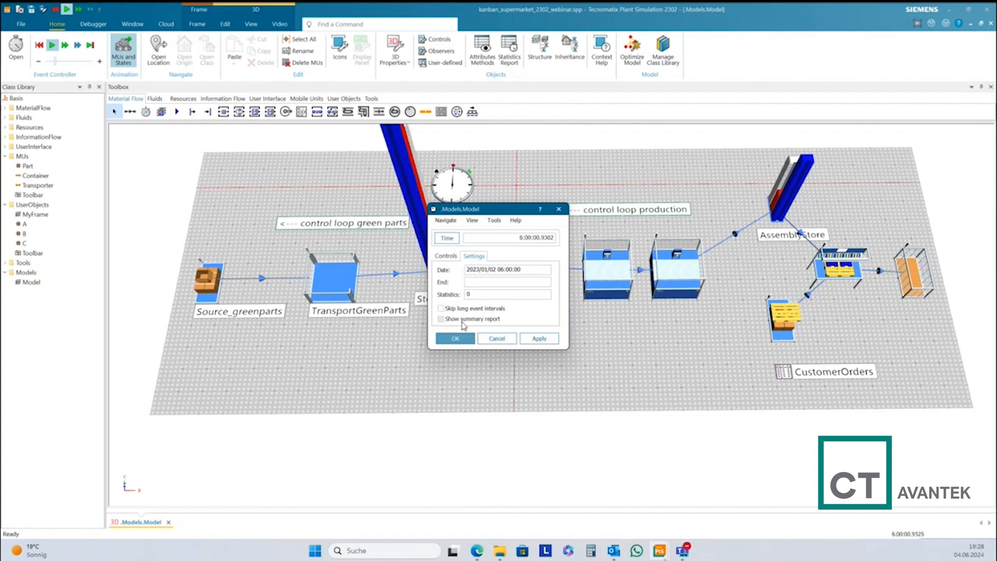
click(539, 339)
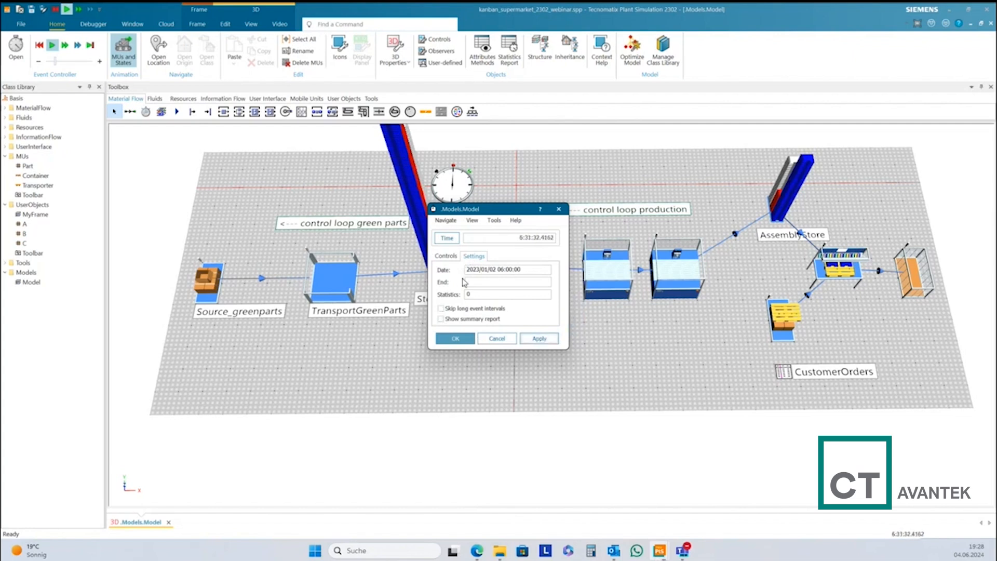
Raise the simulation's real-time factor to 10000 and reposition the event controller dialog clear of the model.
click(445, 256)
drag(469, 302, 530, 304)
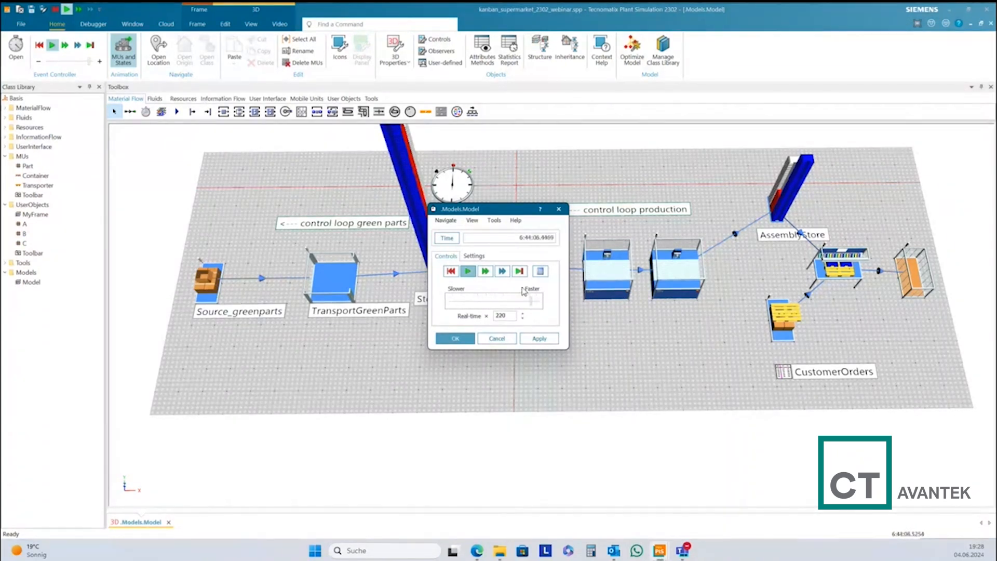
drag(512, 209, 511, 364)
drag(714, 308, 644, 358)
scroll(656, 333, down, 6)
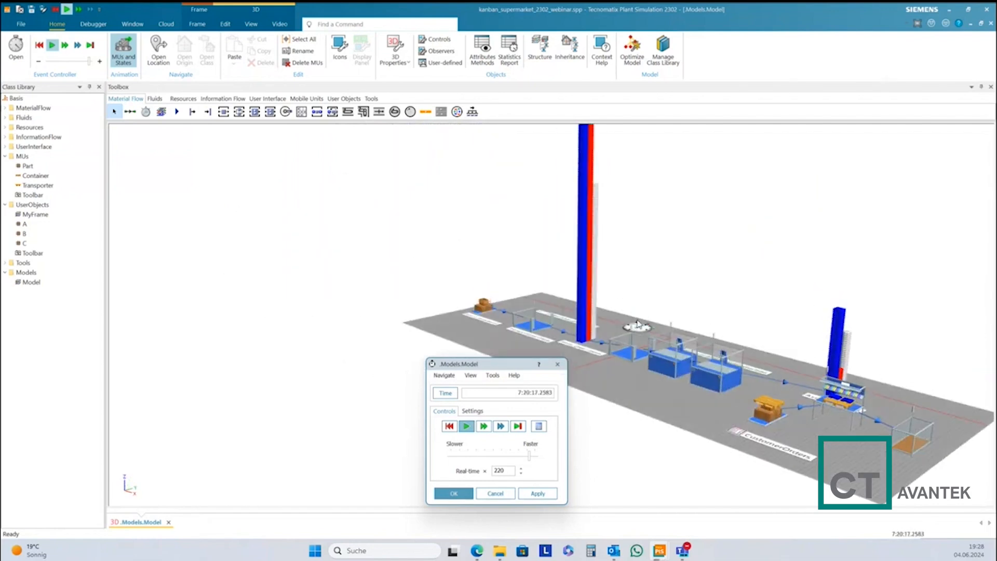
drag(529, 456, 533, 457)
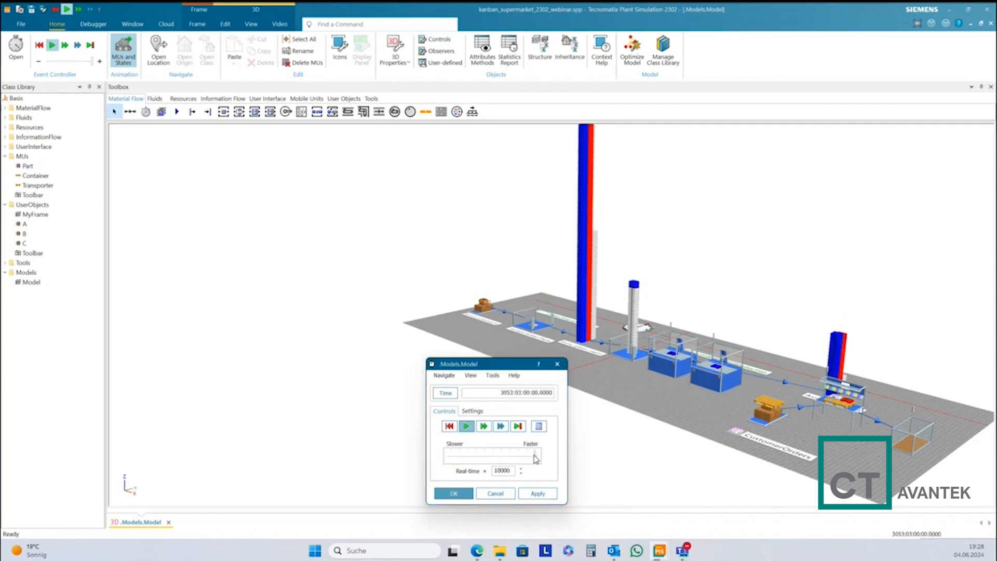
Set the event controller's real-time factor to 1000 and apply it to the running simulation.
drag(533, 458, 496, 469)
text(1)
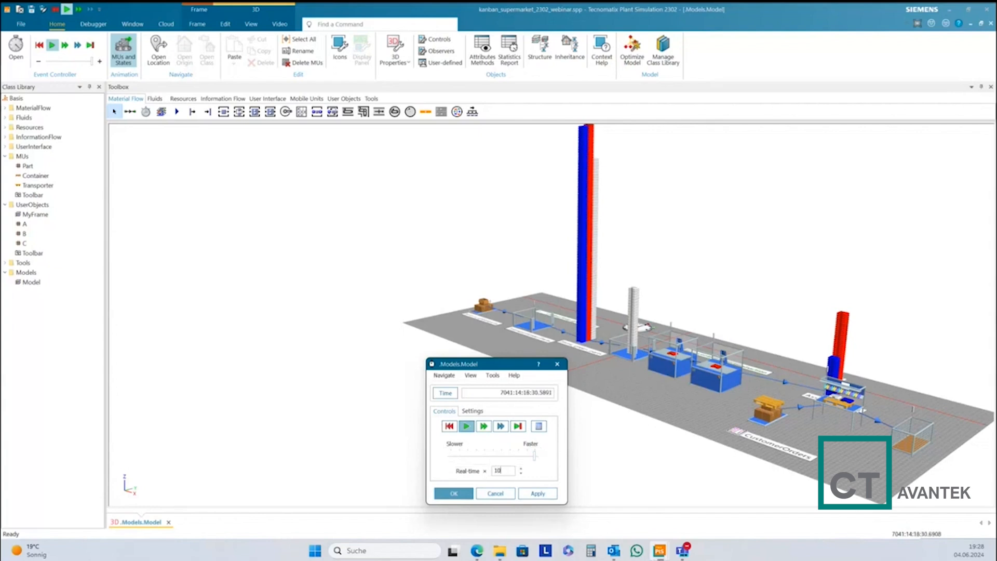
click(537, 496)
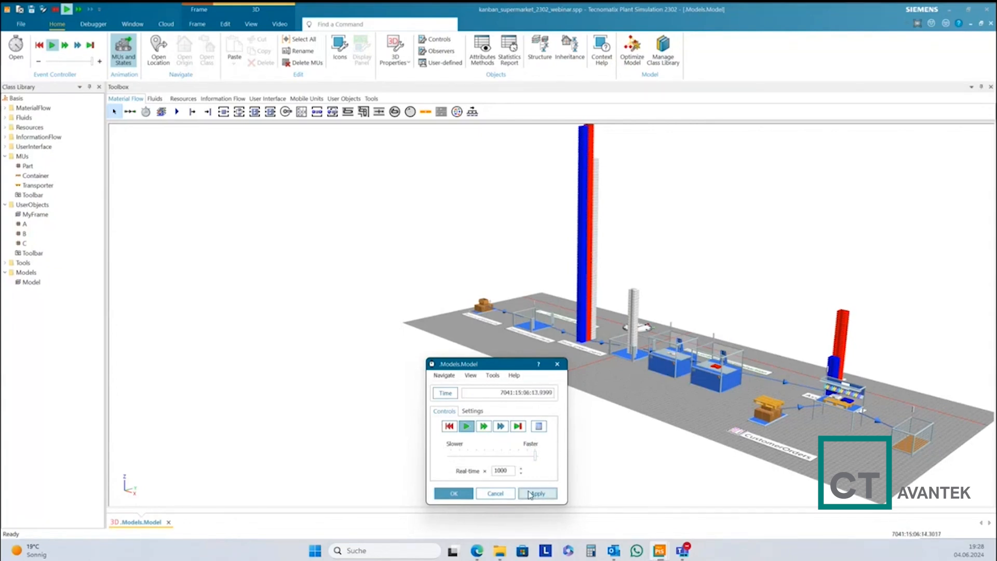
drag(846, 462, 719, 360)
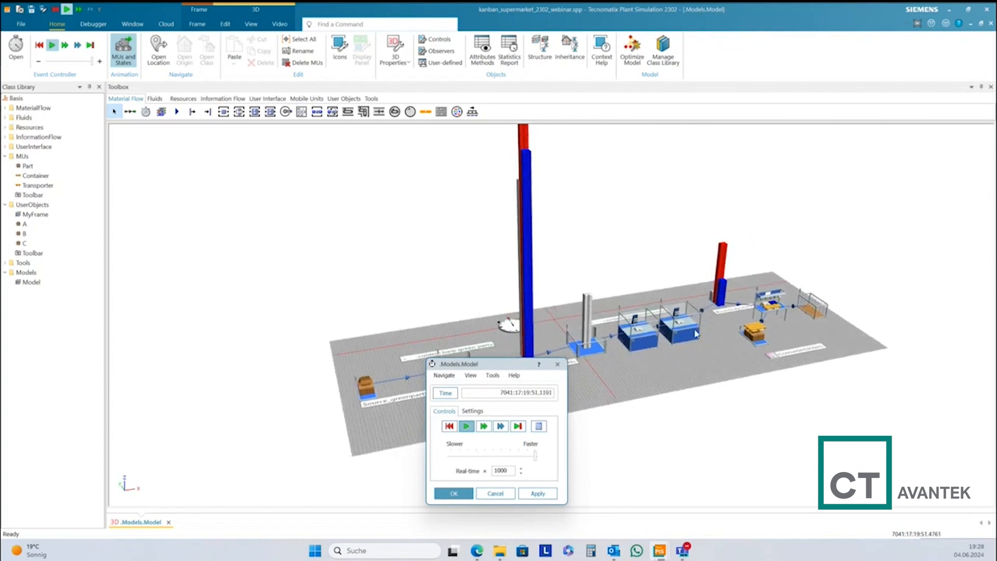
Set the real-time factor to 10000, apply it, and place the event controller dialog below the model's stations.
click(513, 470)
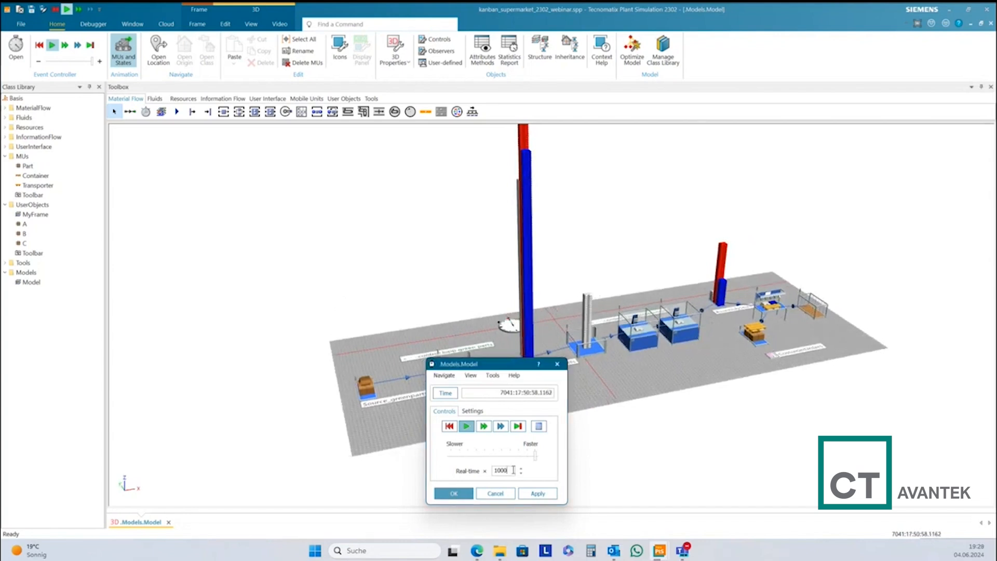
text(0)
click(538, 495)
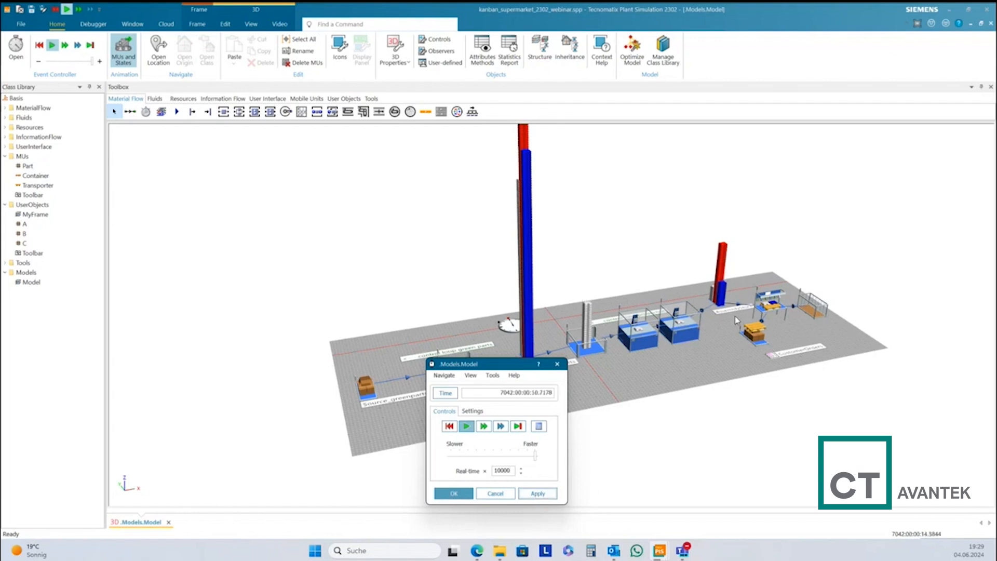
drag(516, 365, 535, 406)
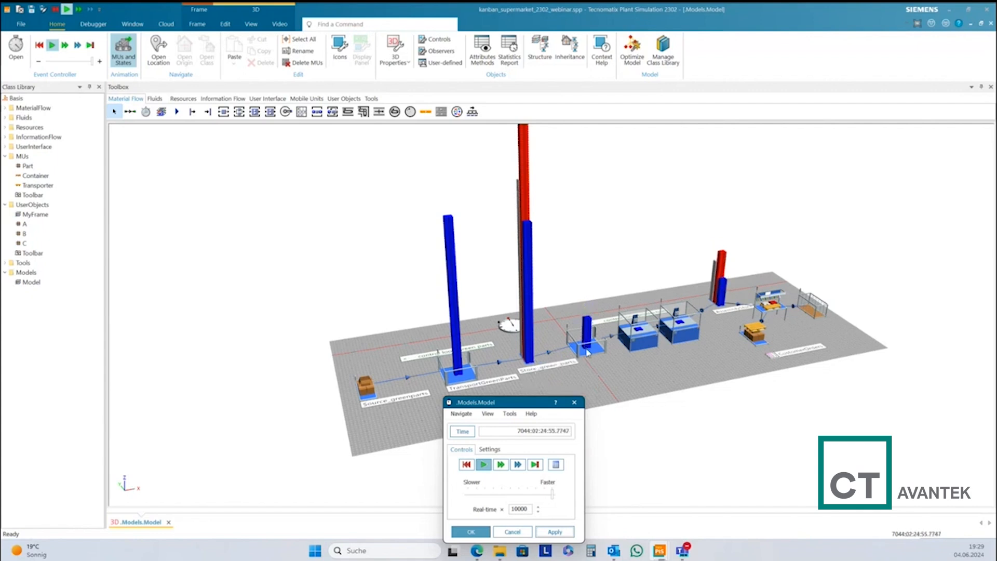
Watch the part stacks in Store_green_parts and AssemblyStore during the run, and stop the simulation.
mouse_move(587, 354)
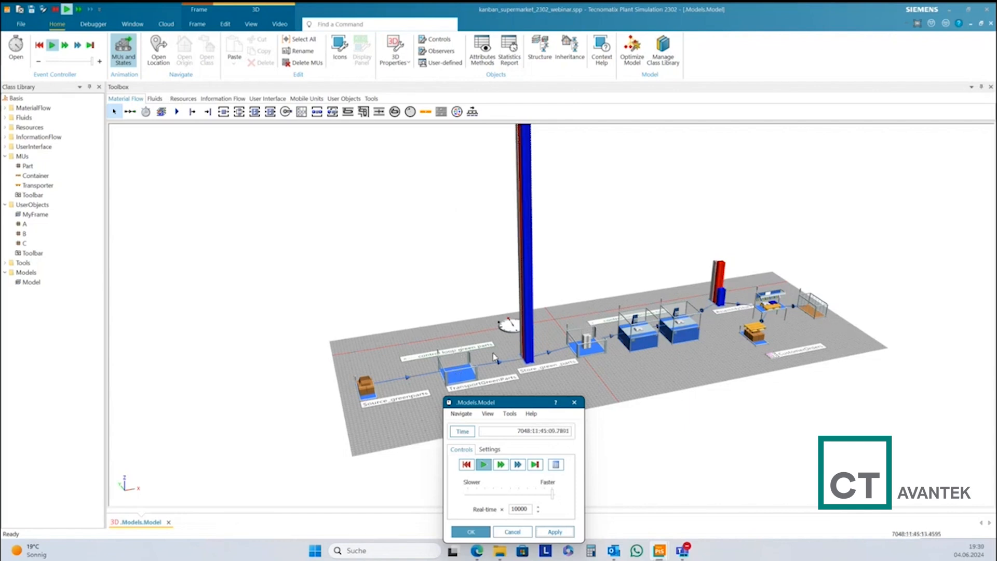
drag(554, 375, 537, 345)
scroll(537, 346, down, 3)
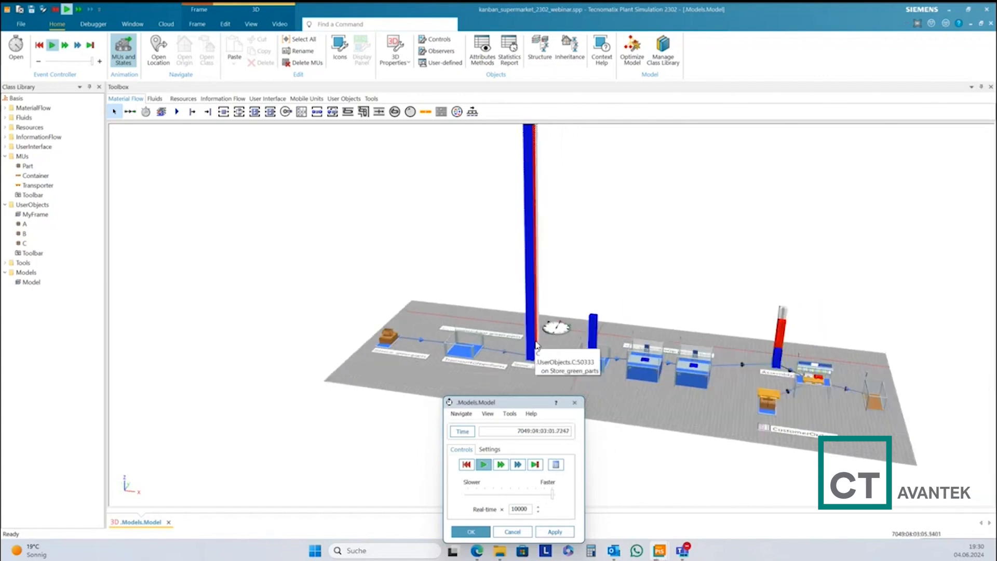
drag(537, 345, 602, 364)
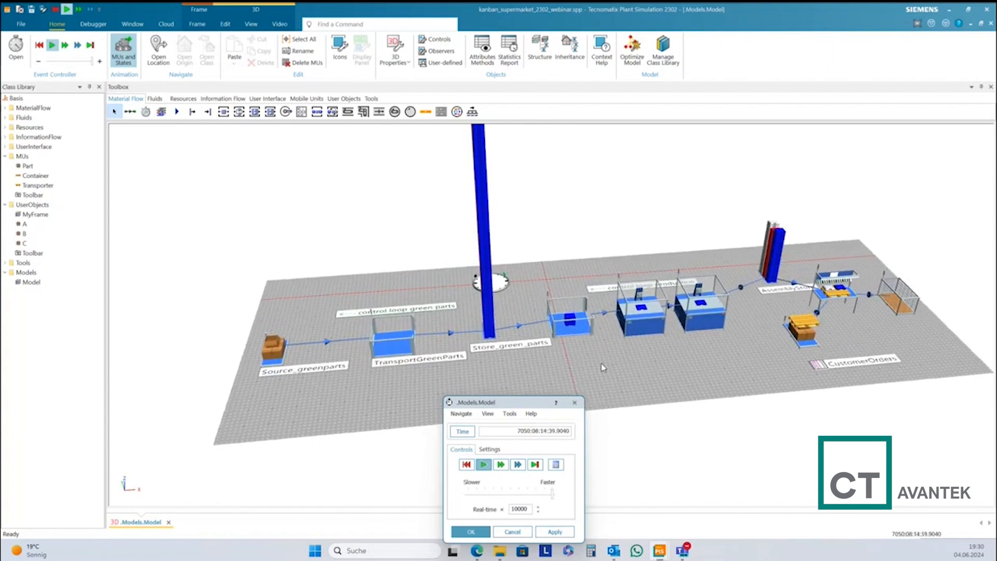
click(483, 466)
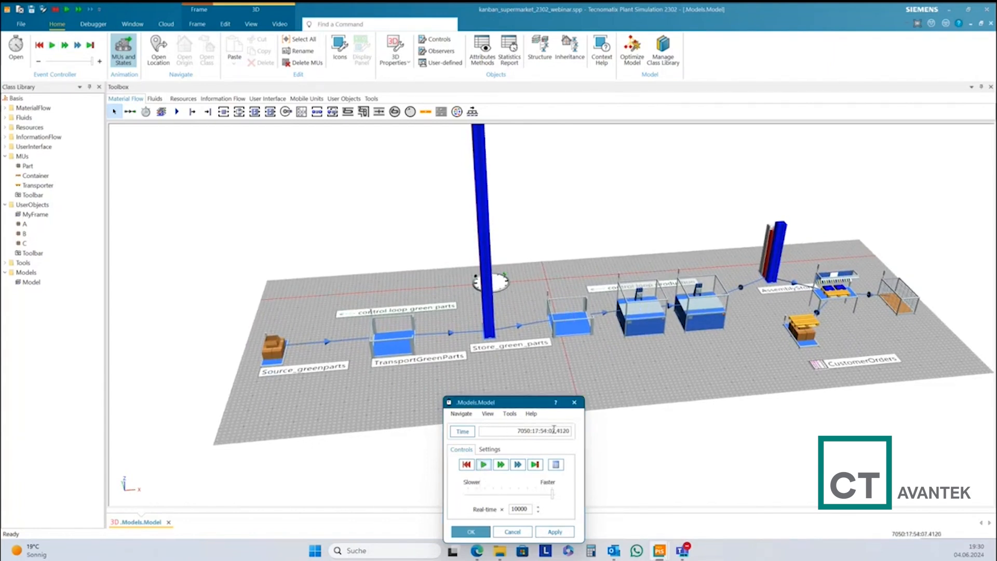
Insert a Comment object on the free floor area beyond AssemblyStore.
drag(703, 377, 603, 400)
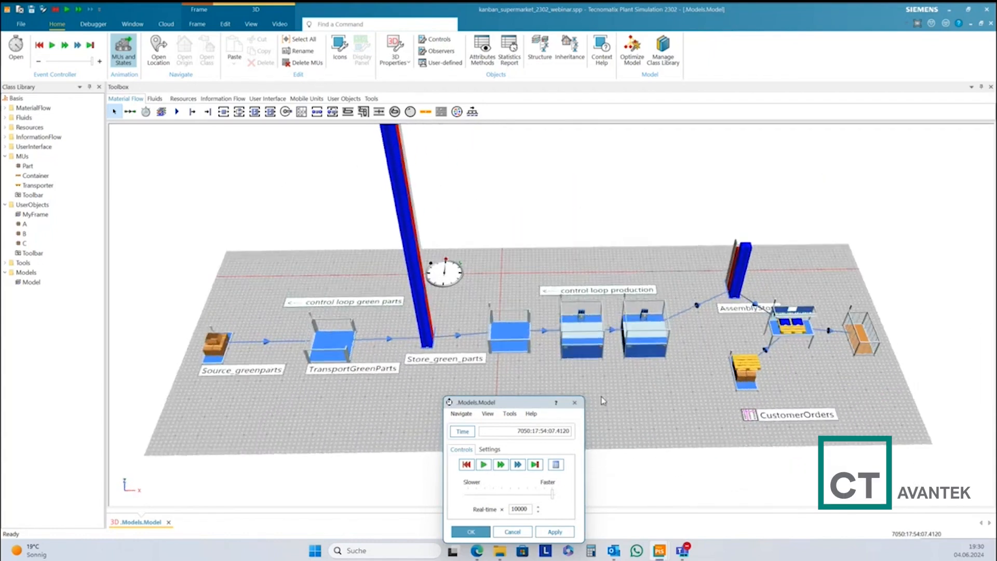
scroll(677, 375, up, 1)
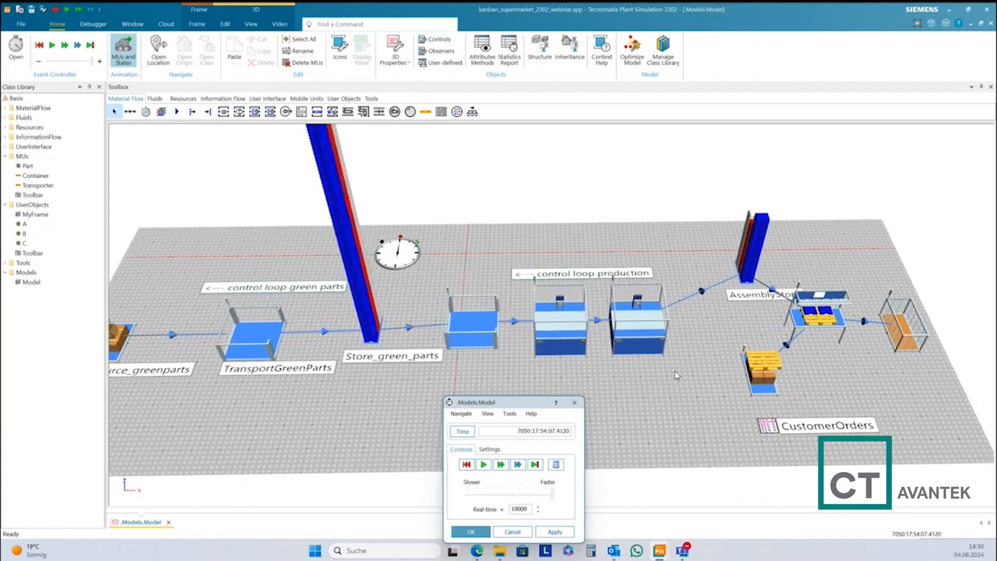
drag(676, 375, 619, 385)
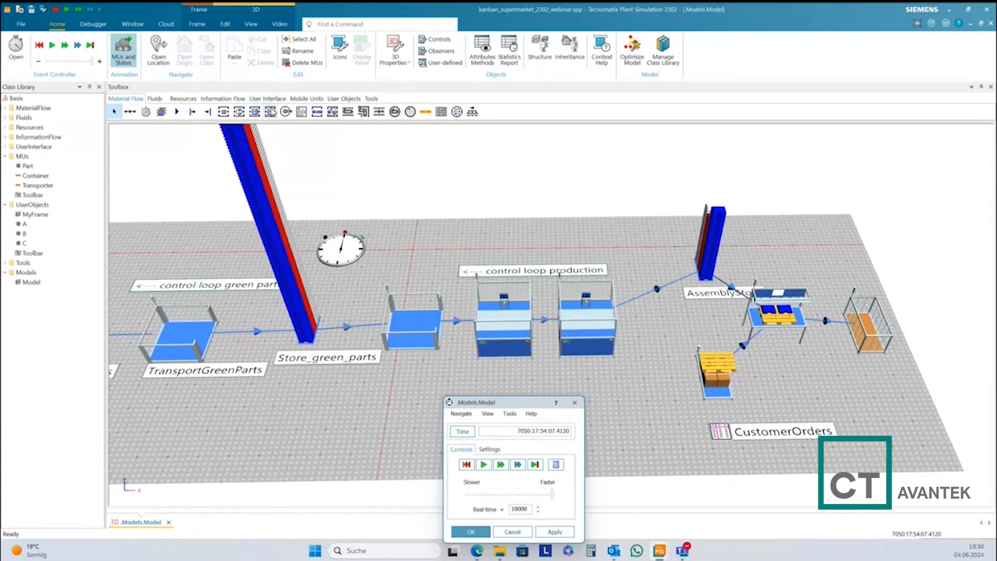
click(229, 99)
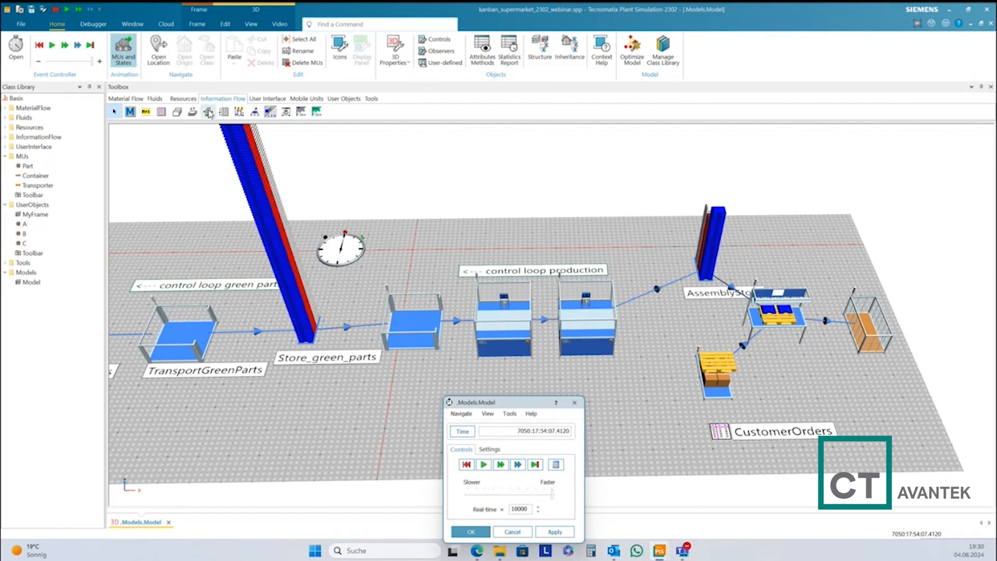
click(131, 101)
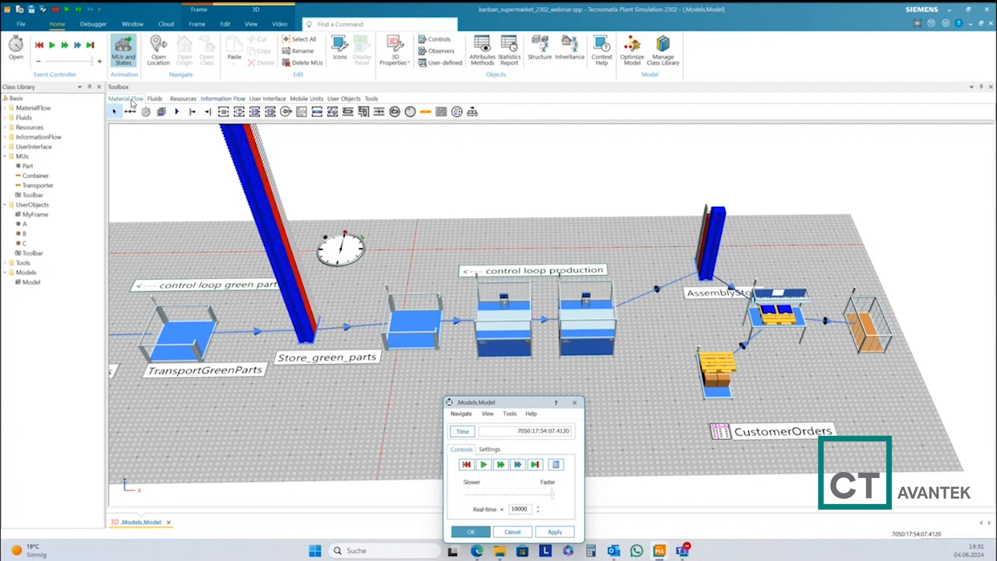
click(155, 98)
click(184, 99)
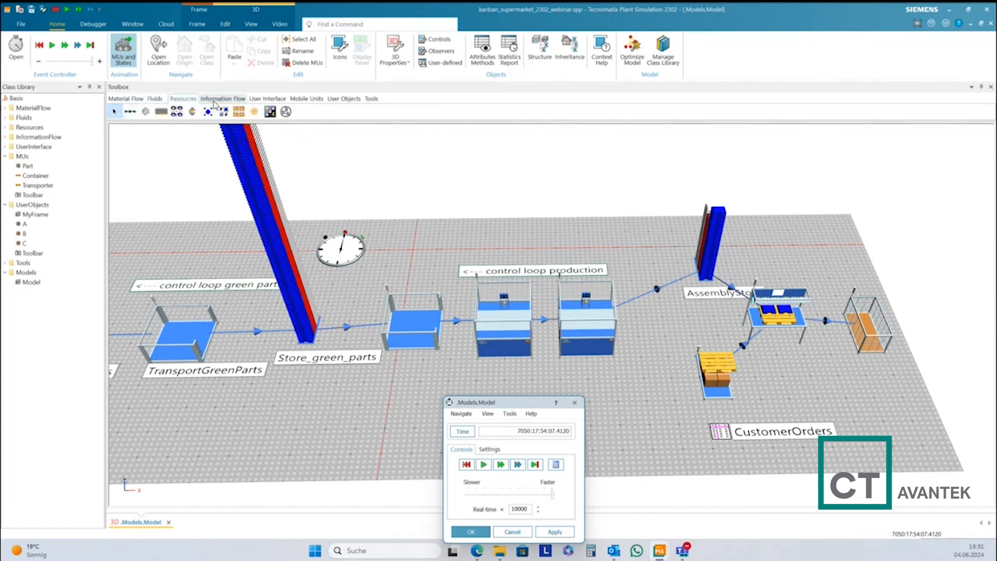
click(267, 99)
click(131, 111)
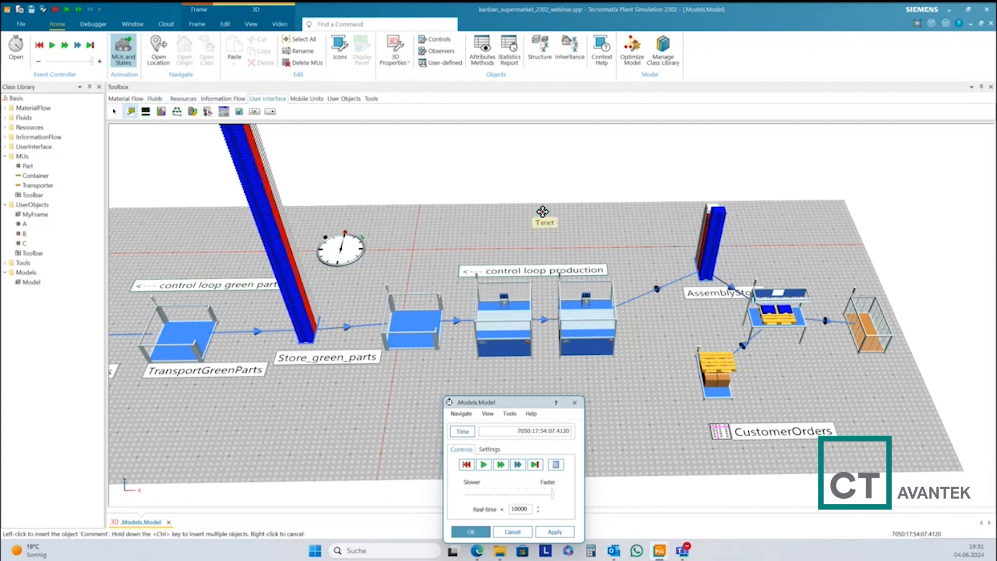
click(781, 209)
drag(780, 210, 801, 227)
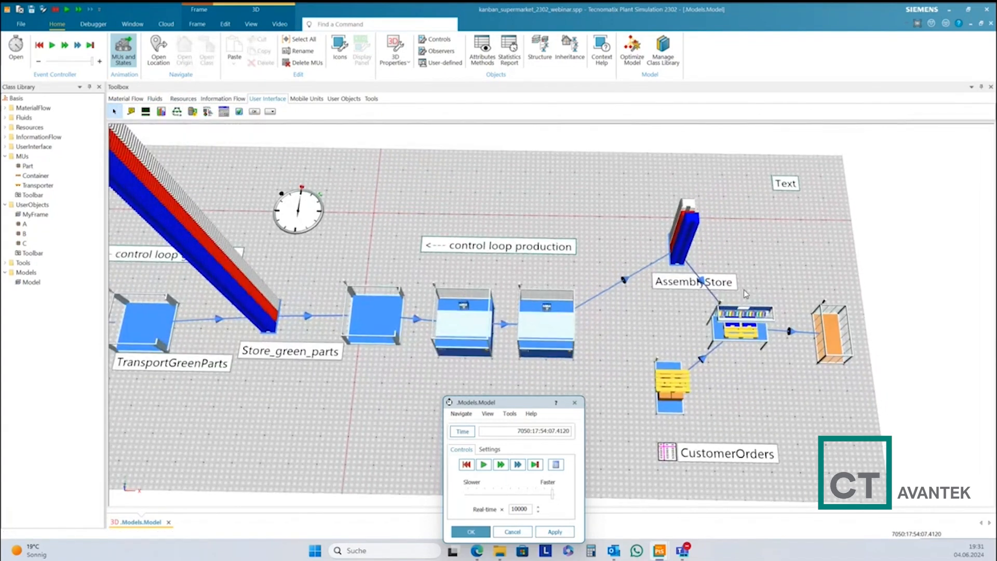
Change the new comment's text to "Missing:" with "KANBAN cards" on the line below, apply it, and reposition the dialog.
double_click(785, 183)
drag(508, 163, 520, 130)
click(422, 170)
drag(453, 185, 429, 190)
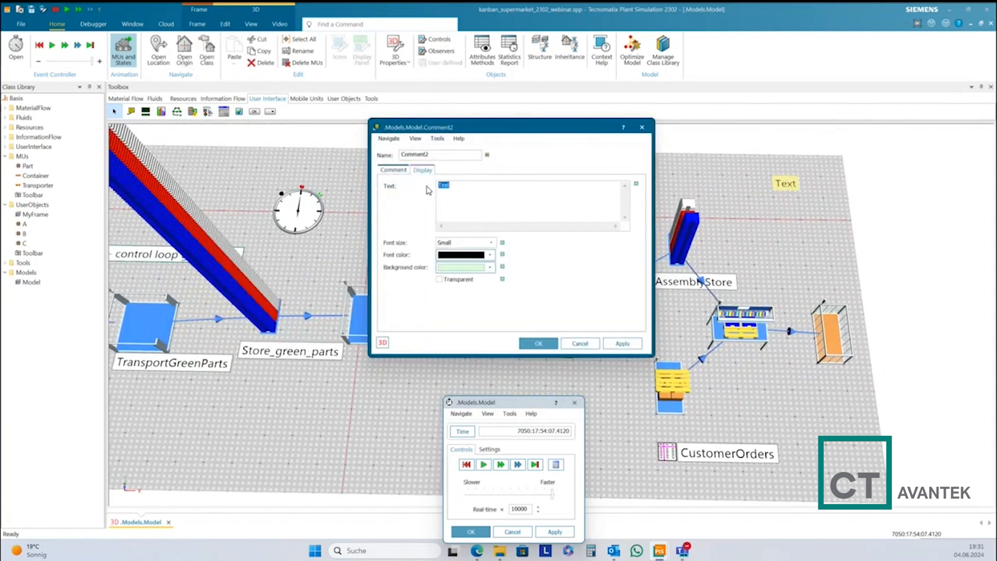
text(Missing:)
key(Return)
text(KANBAN cartds)
key(BackSpace)
key(BackSpace)
text(ds)
click(623, 343)
drag(578, 127, 806, 300)
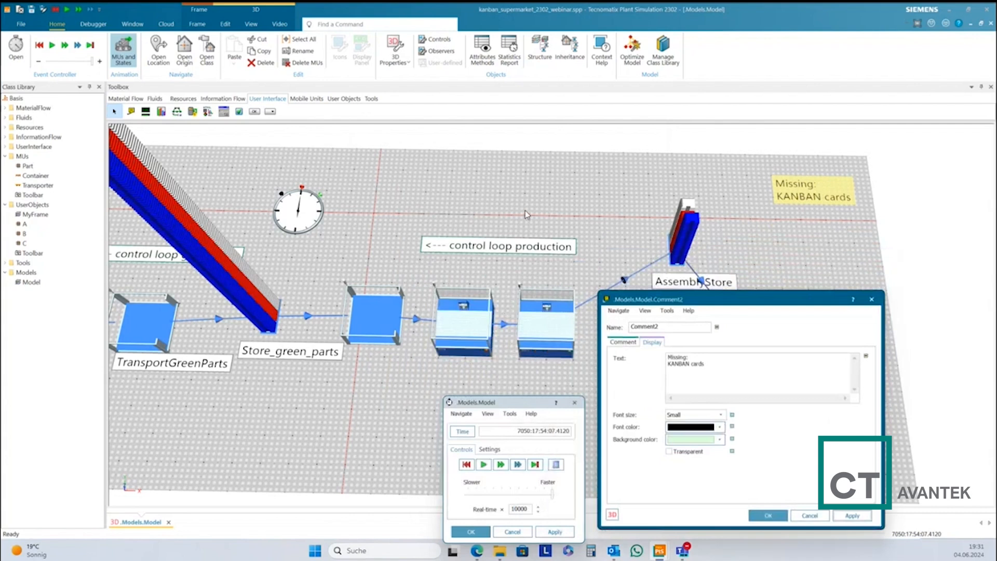
Add "KANBAN post" and "box - handling" as further lines in the text of the Missing comment.
drag(543, 214, 799, 244)
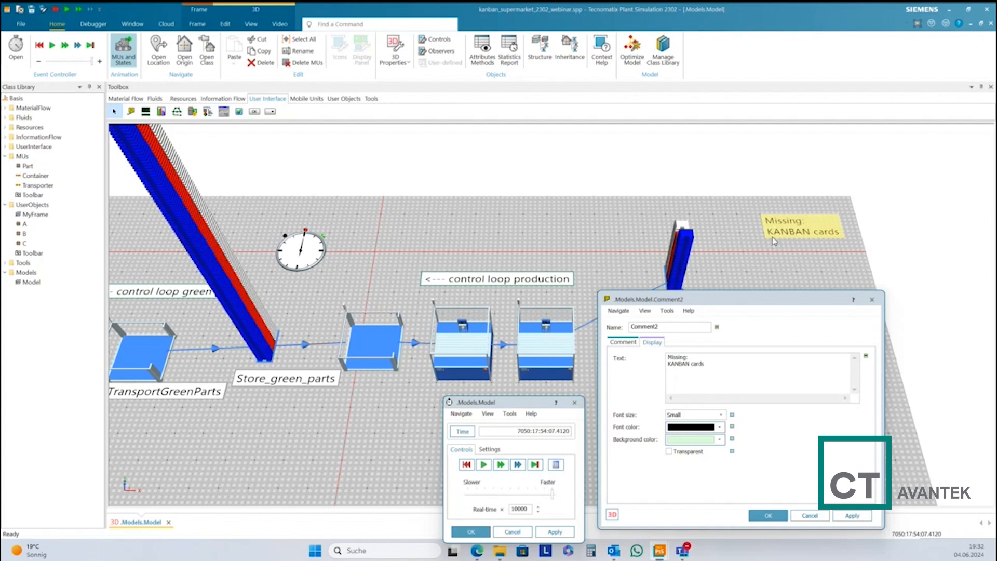
double_click(814, 230)
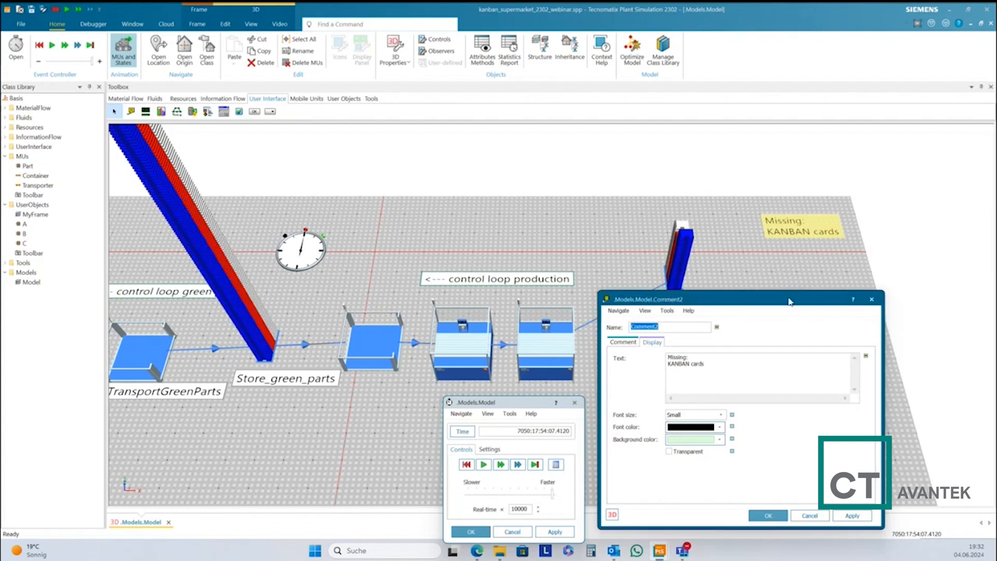
click(720, 365)
drag(670, 300, 668, 337)
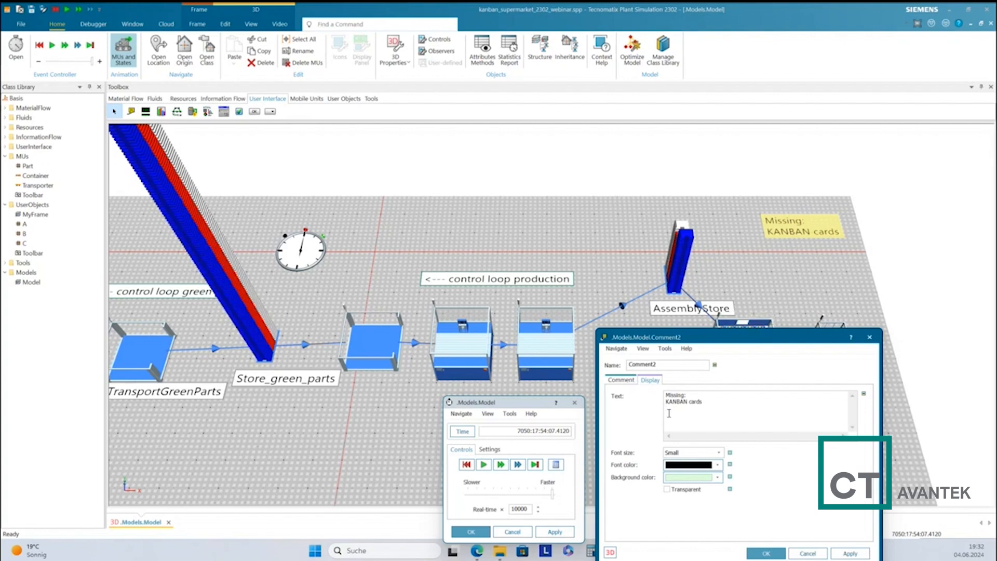
text(KANBA)
text(N)
text( po)
text(ox)
text( - handling)
click(755, 285)
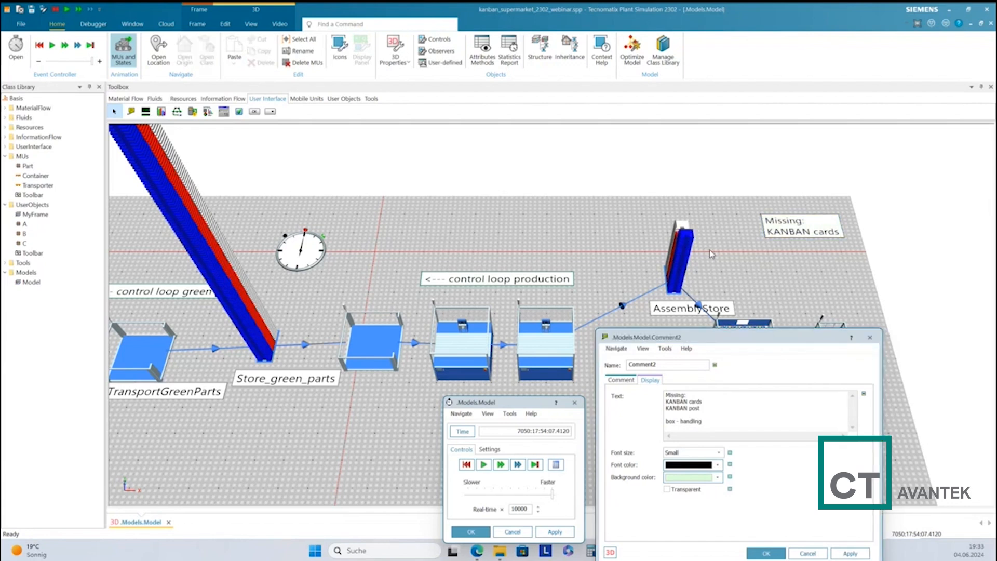
click(689, 237)
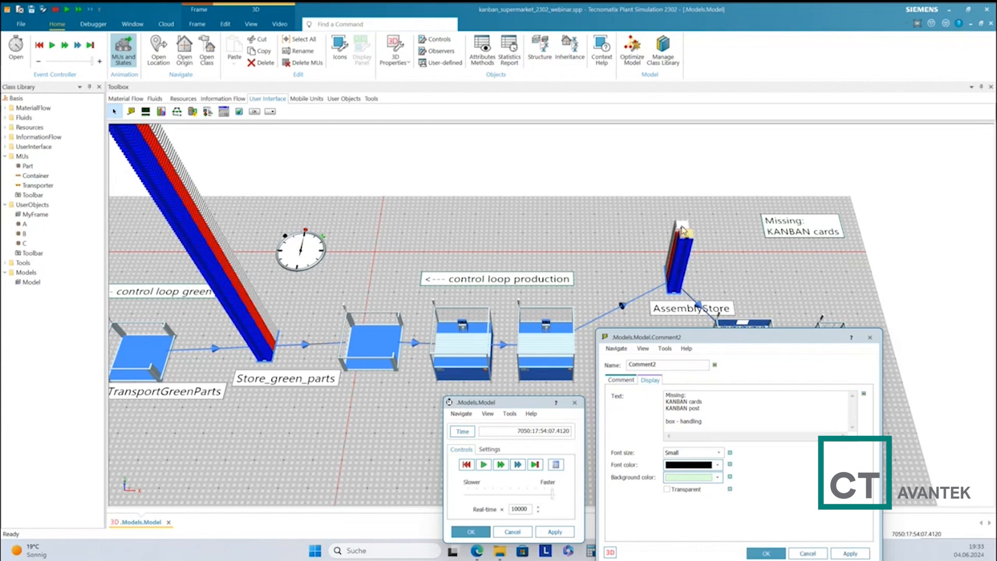
click(691, 259)
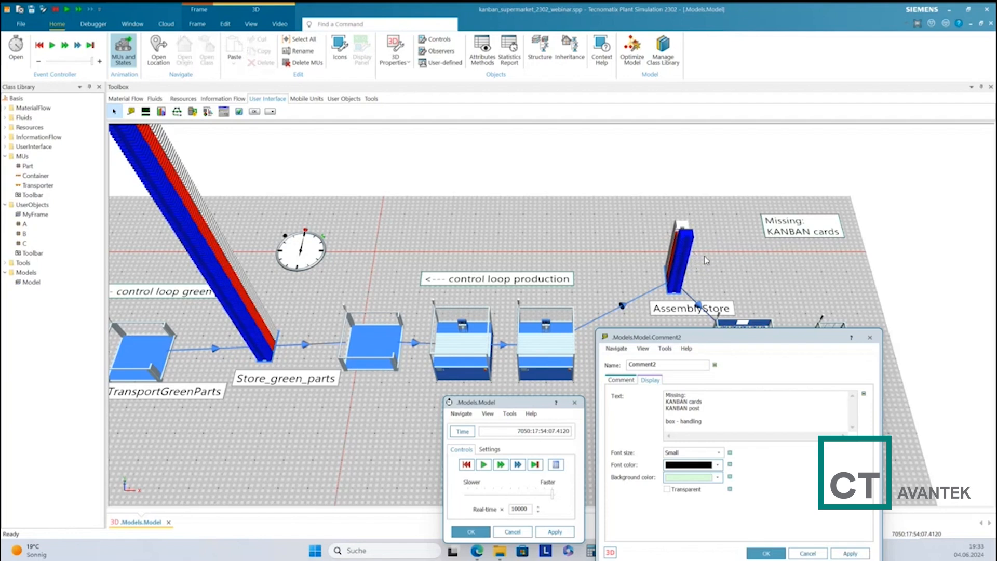
Review the part stock configuration of AssemblyStore and close its dialogs.
drag(703, 261, 658, 304)
double_click(656, 304)
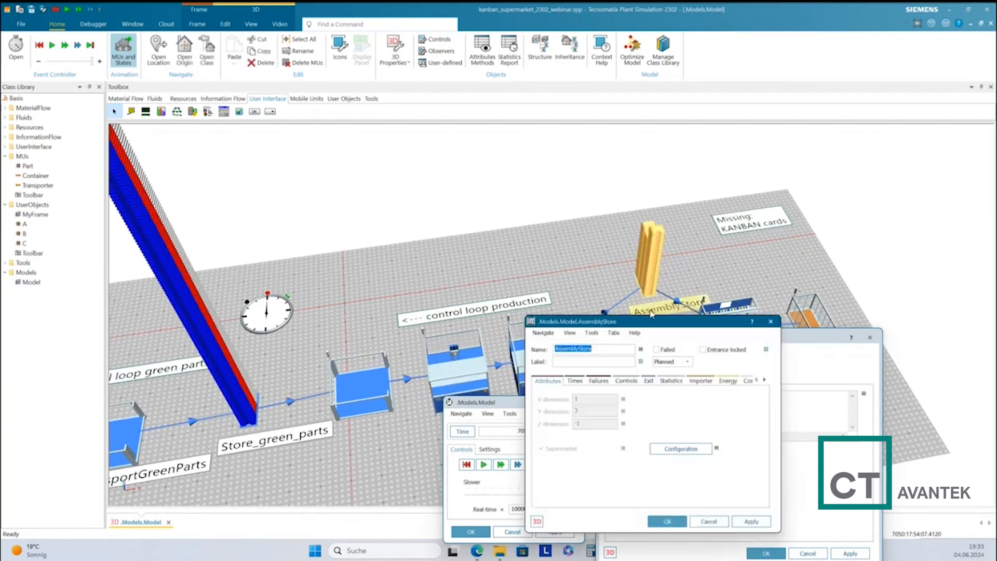
click(681, 449)
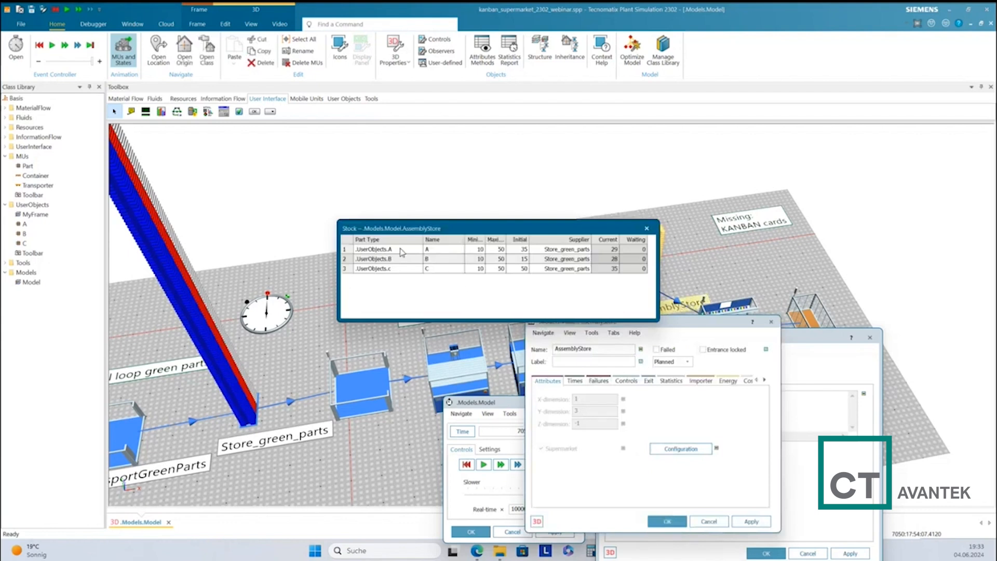
click(647, 230)
double_click(748, 325)
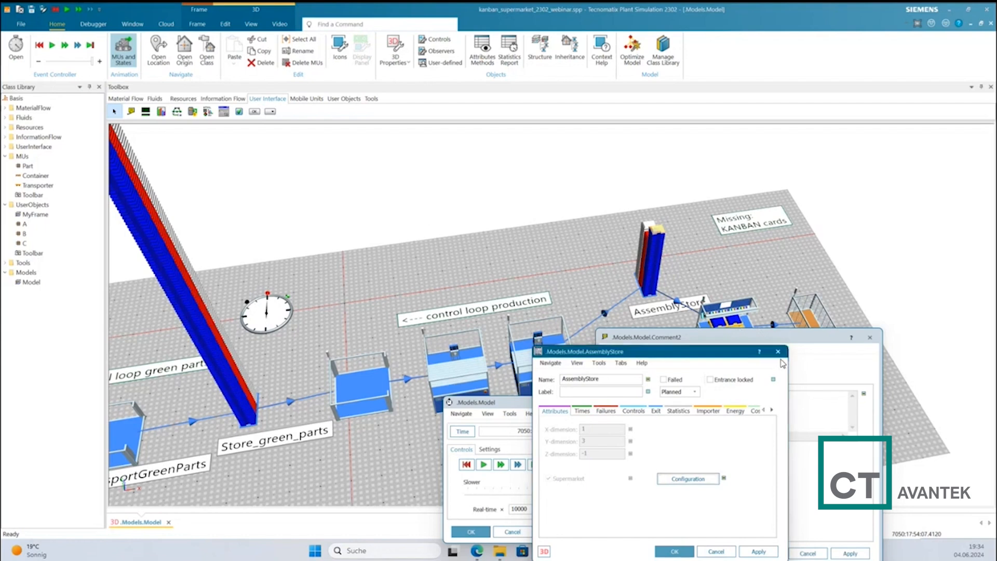
click(778, 353)
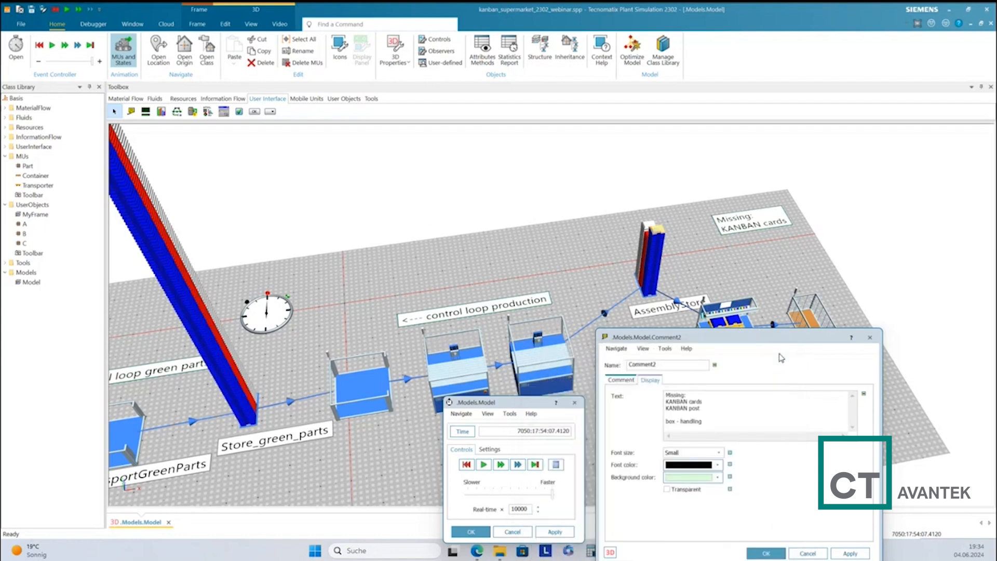
Add the line "problem: stores with parts in different states" to the Missing comment, apply it, and close the comment dialog.
click(706, 424)
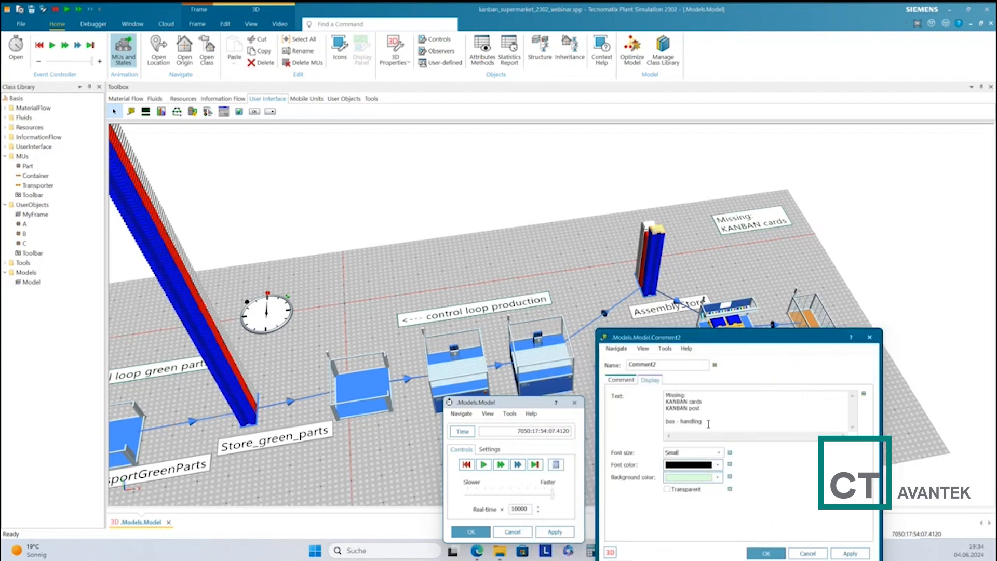
key(Return)
text(paroblem: stores wiotj parts)
key(BackSpace)
key(BackSpace)
key(BackSpace)
text(th parts in different startes)
key(BackSpace)
key(BackSpace)
key(BackSpace)
text(es)
click(849, 553)
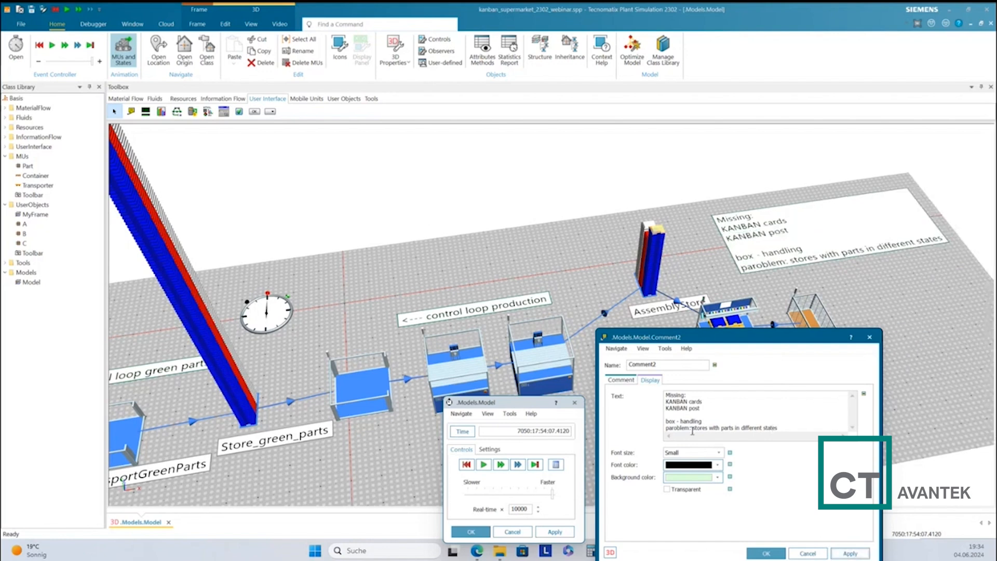
click(672, 427)
key(BackSpace)
click(850, 553)
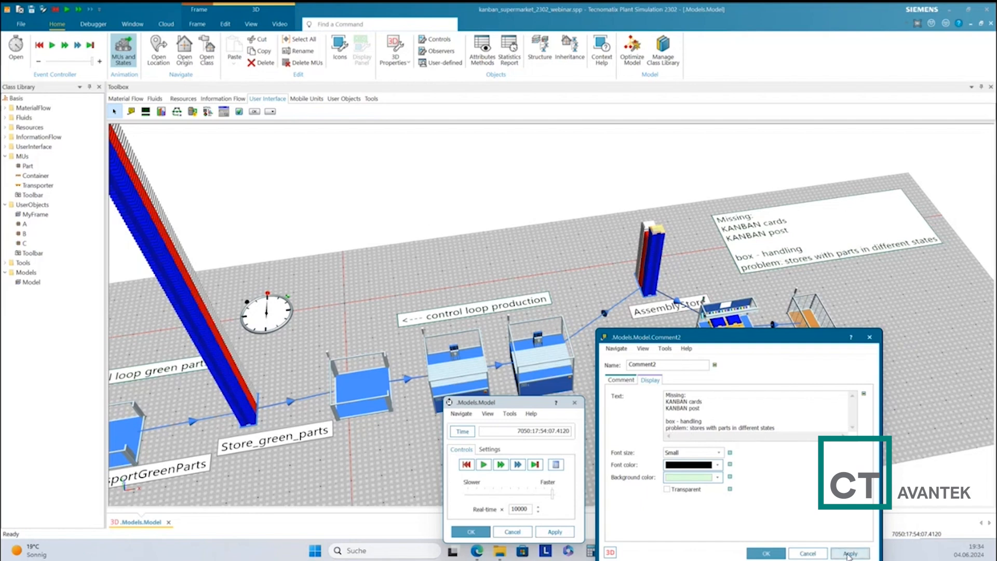
click(771, 553)
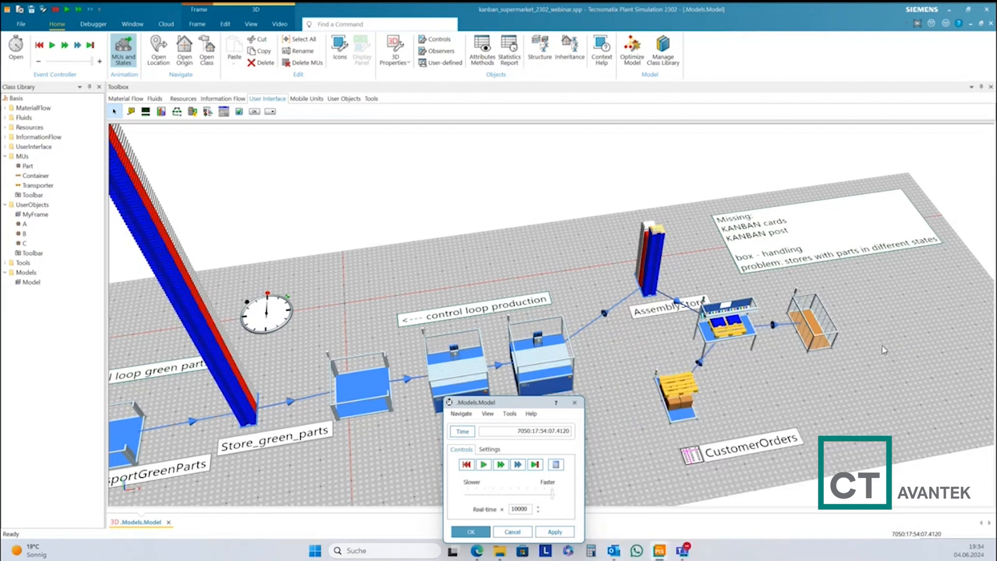
View the attributes of a C part stored in AssemblyStore and close its dialog.
drag(886, 350, 877, 354)
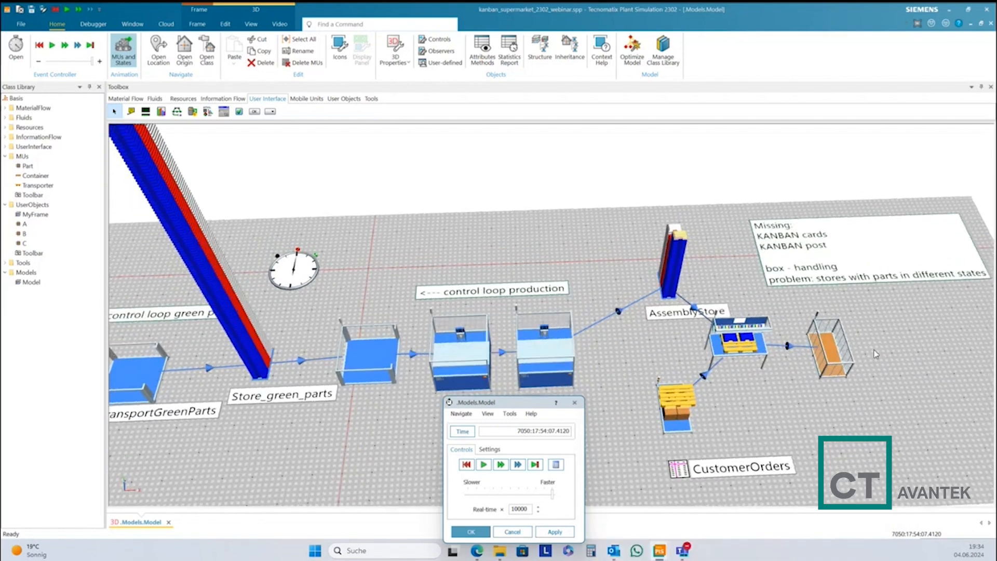
double_click(666, 302)
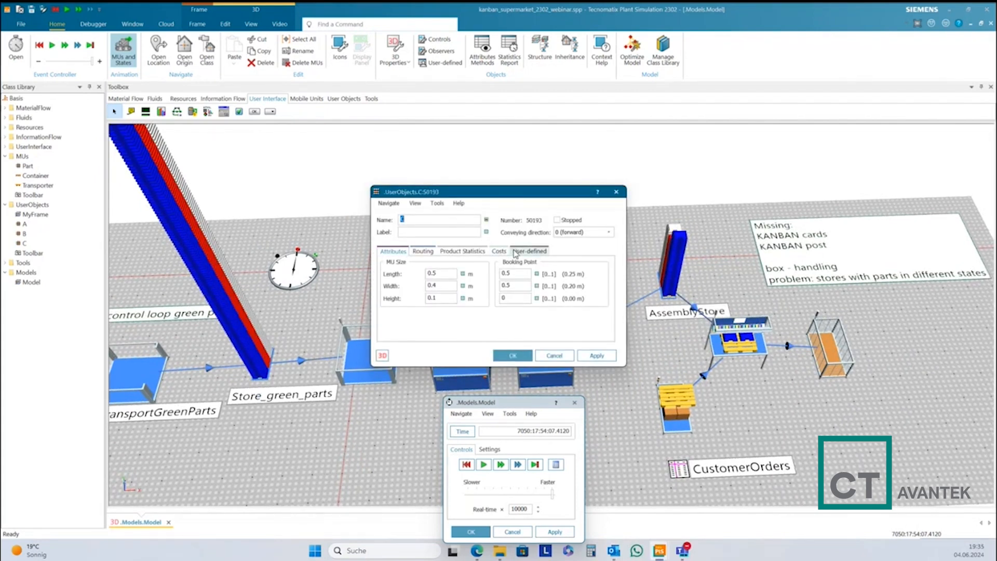
click(522, 359)
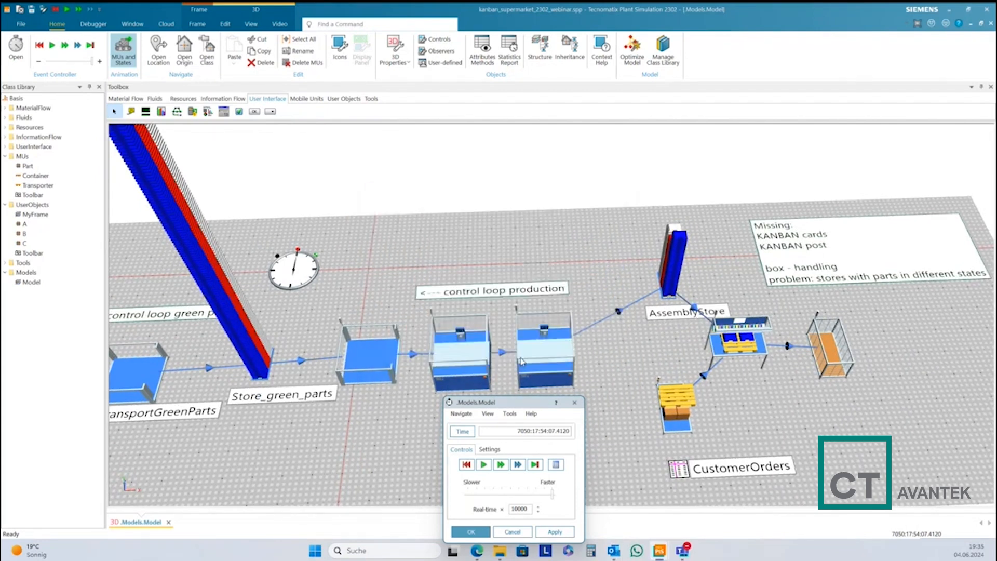
click(663, 302)
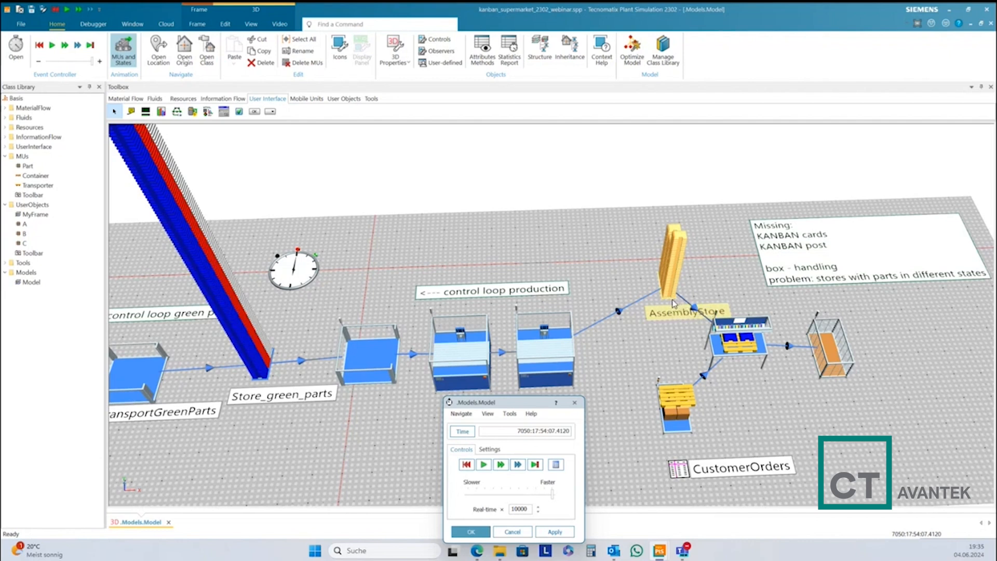
click(864, 302)
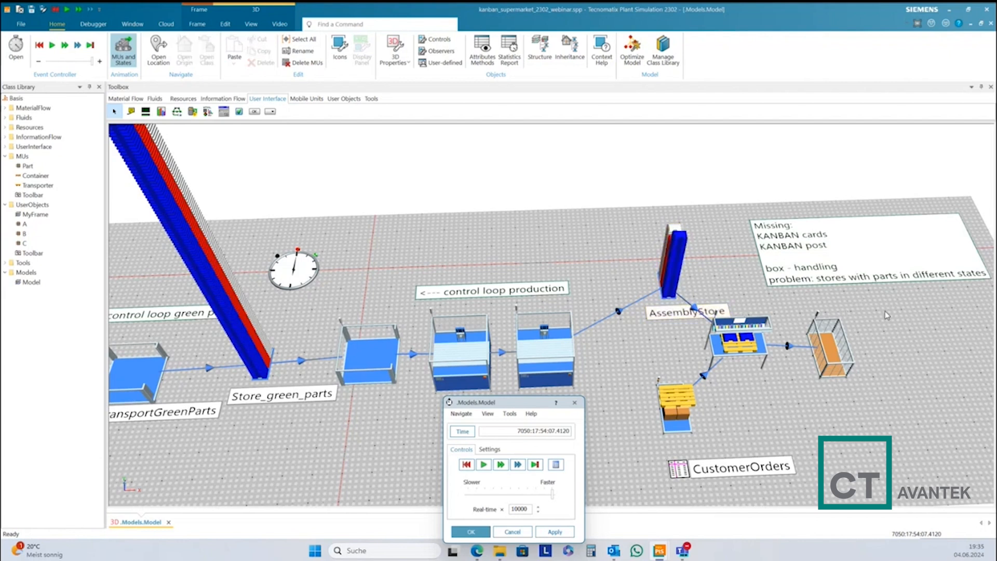
Bring the whole line from Source_greenparts to the Missing comment into view and close the event controller dialog.
drag(893, 319, 890, 319)
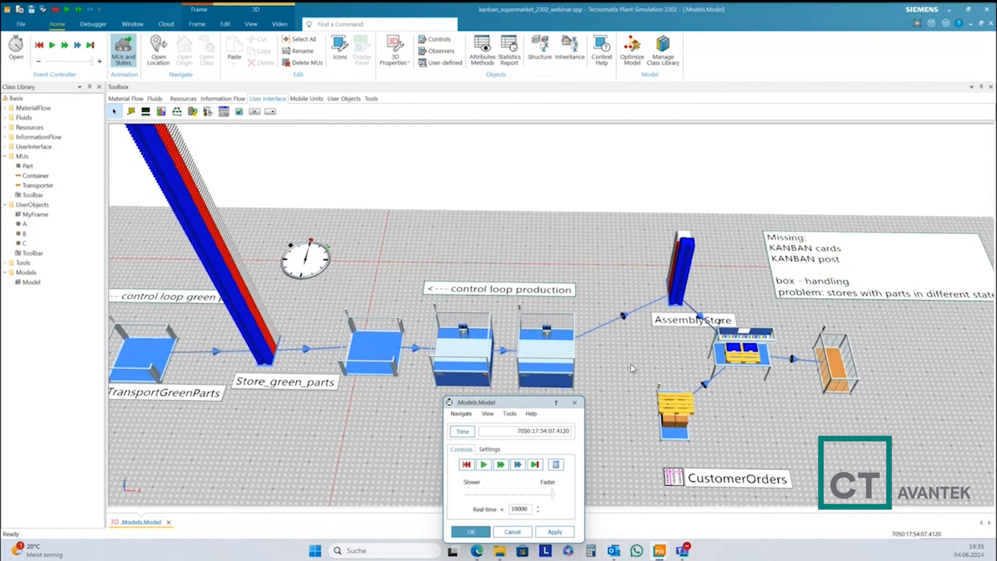
scroll(630, 363, down, 3)
drag(630, 363, 659, 360)
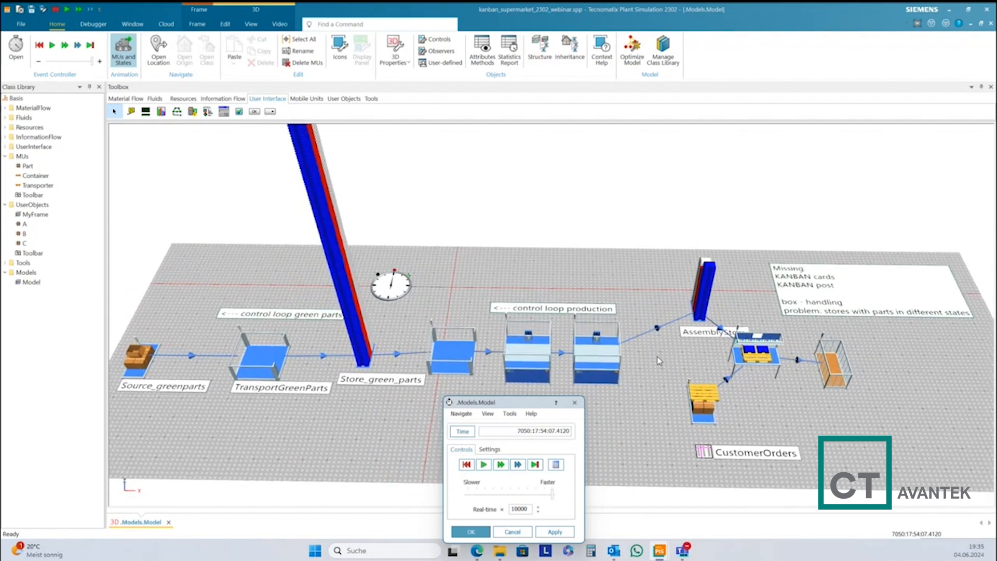
click(575, 405)
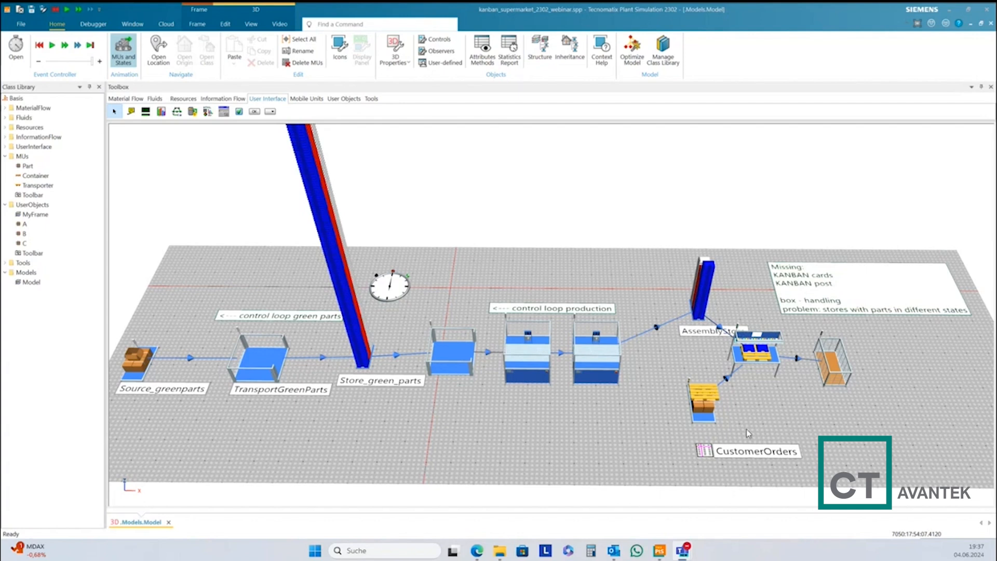
Review the creation settings and time-of-creation options of the Source fed by CustomerOrders, and close its dialog.
mouse_move(711, 425)
mouse_move(737, 363)
double_click(705, 416)
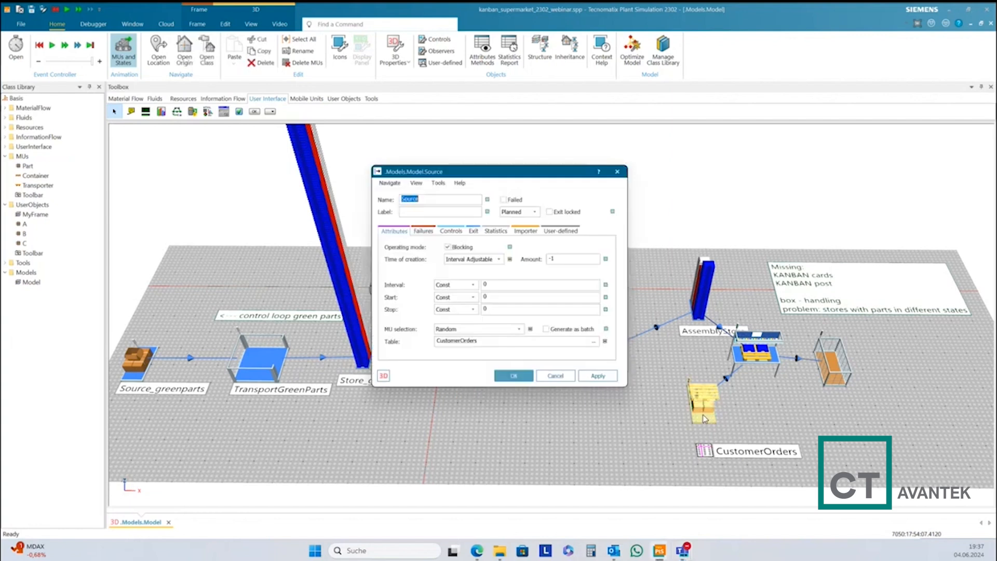
click(500, 259)
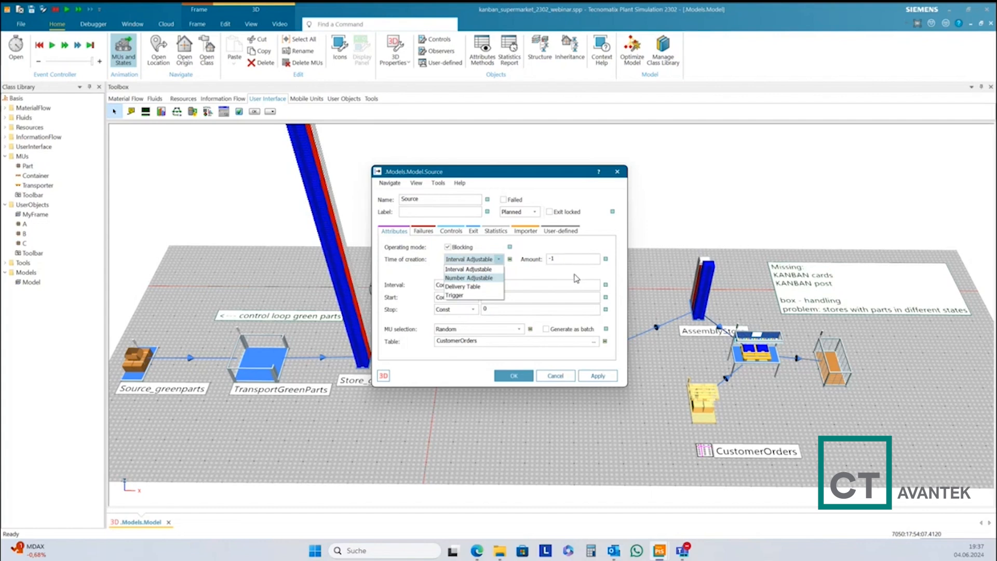
click(598, 281)
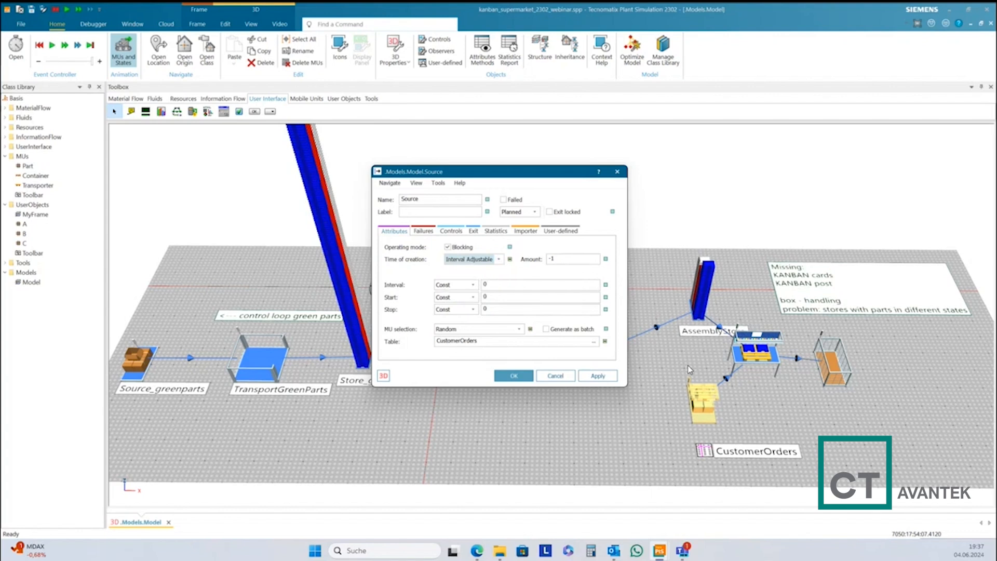
mouse_move(705, 415)
drag(543, 176, 805, 331)
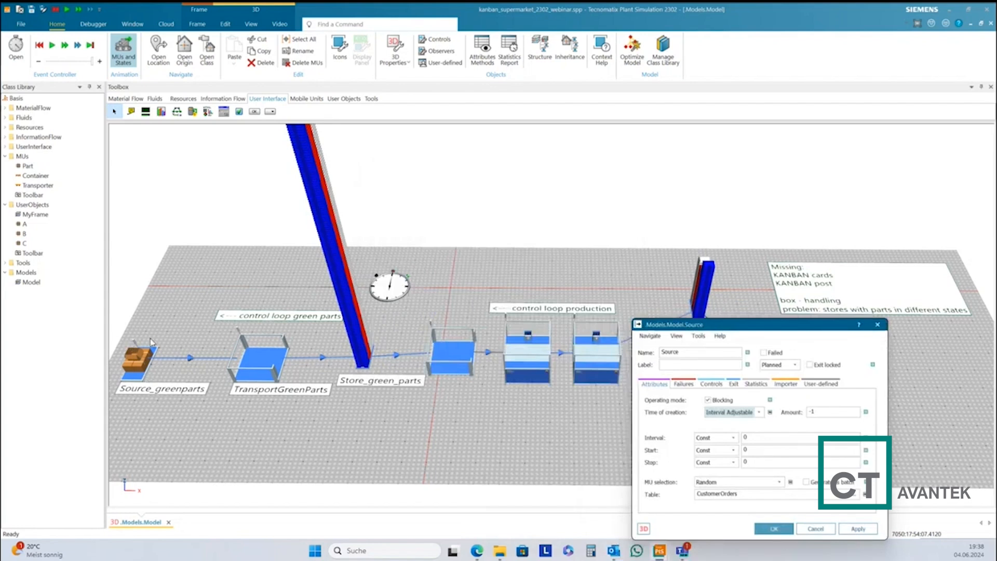
click(135, 373)
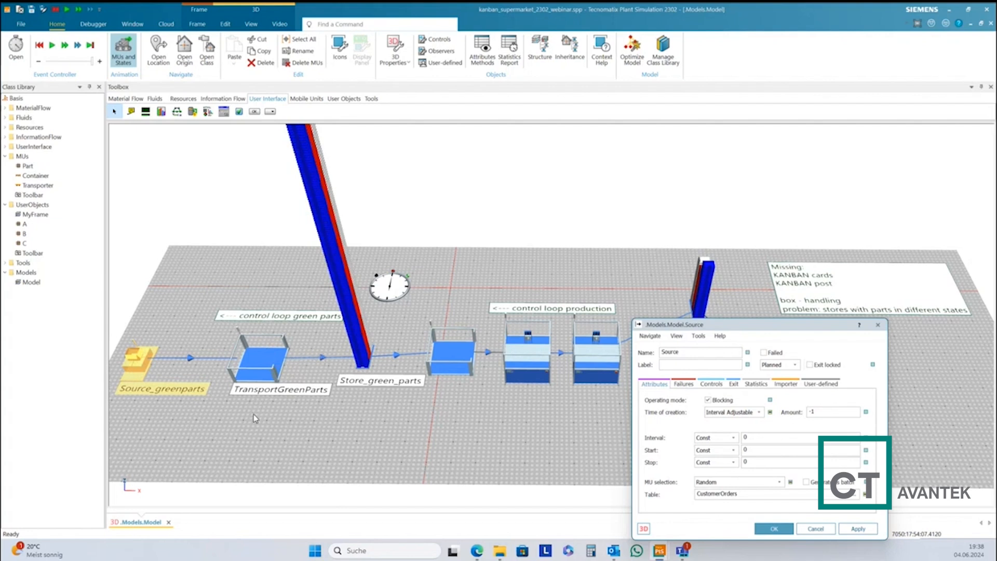
click(276, 442)
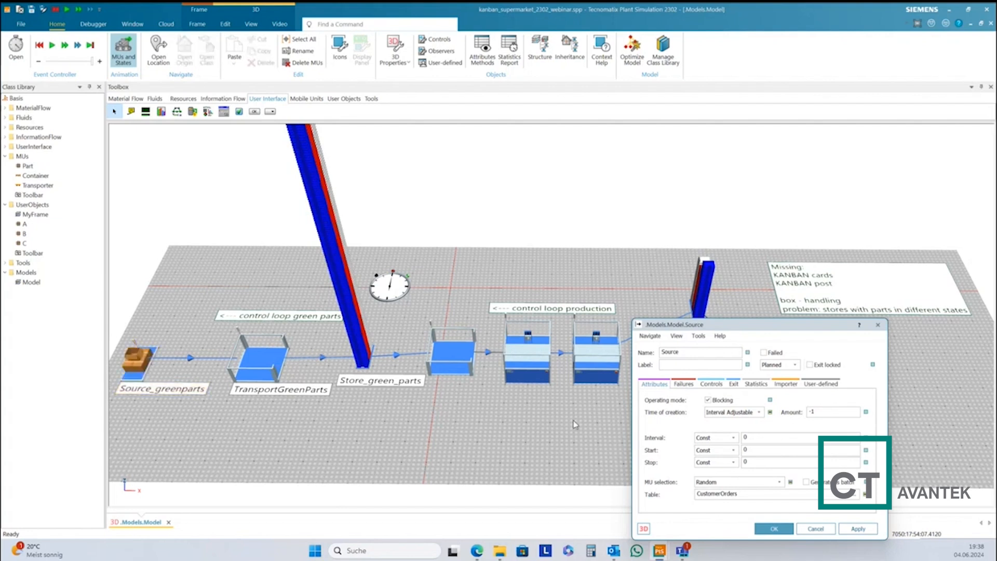
click(786, 533)
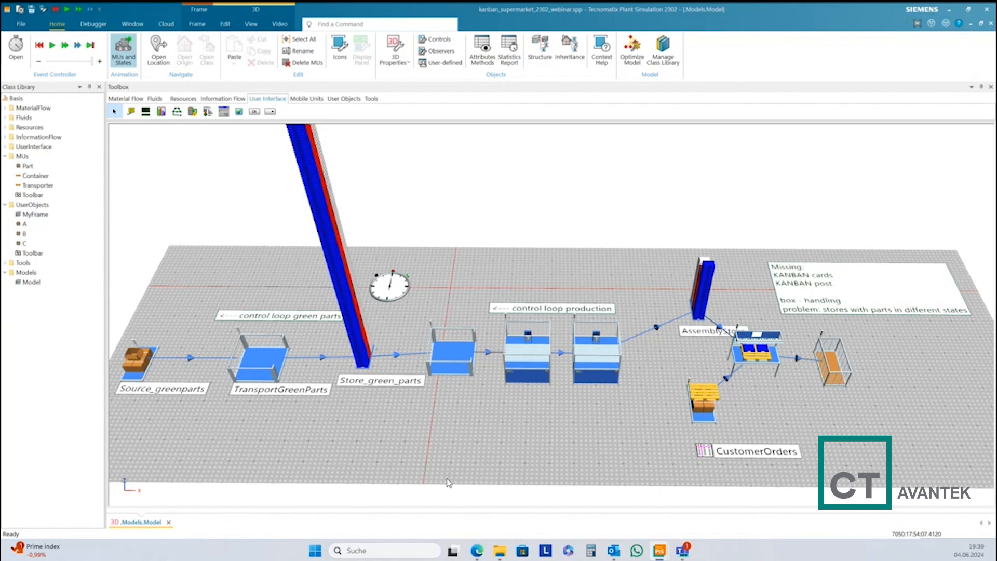
click(705, 417)
click(749, 351)
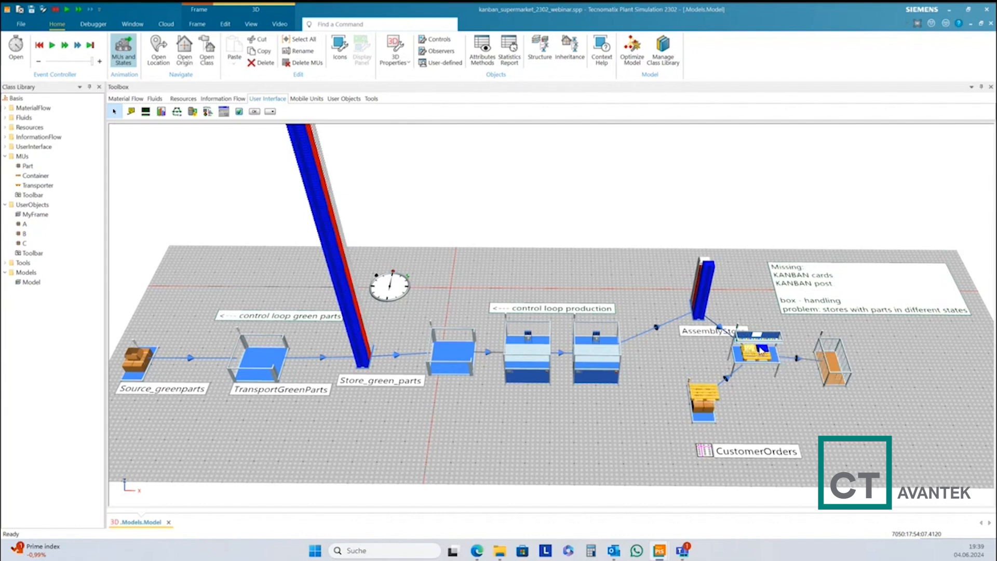
click(699, 325)
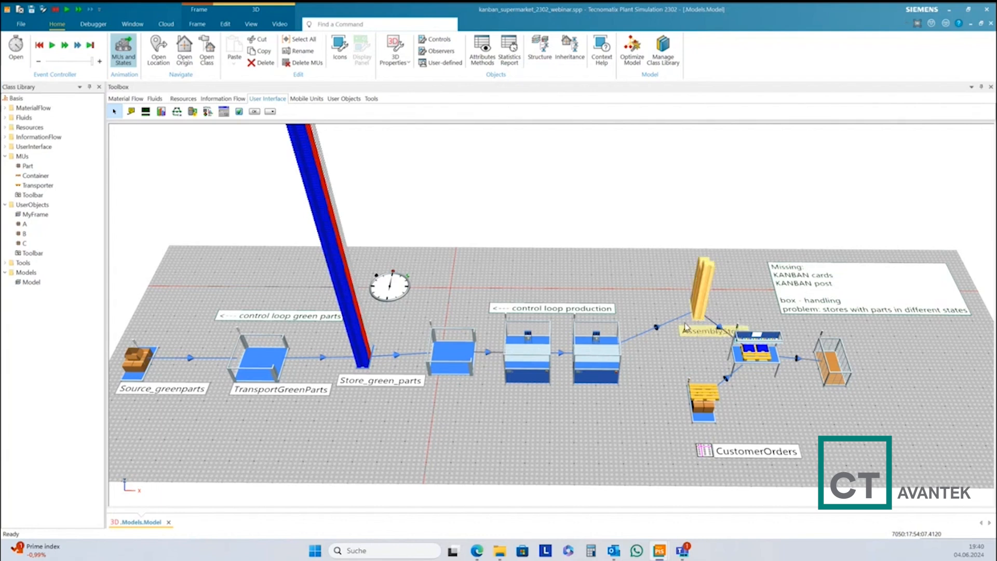
key(Escape)
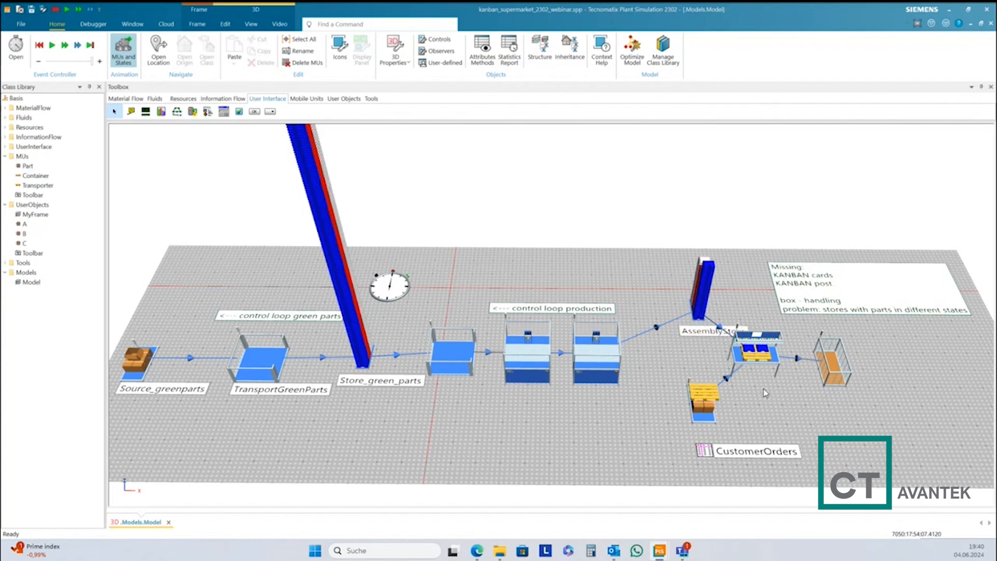
Examine AssemblyStation's entrance and exit control settings, try the Before actions option, and close the dialog without applying.
click(776, 363)
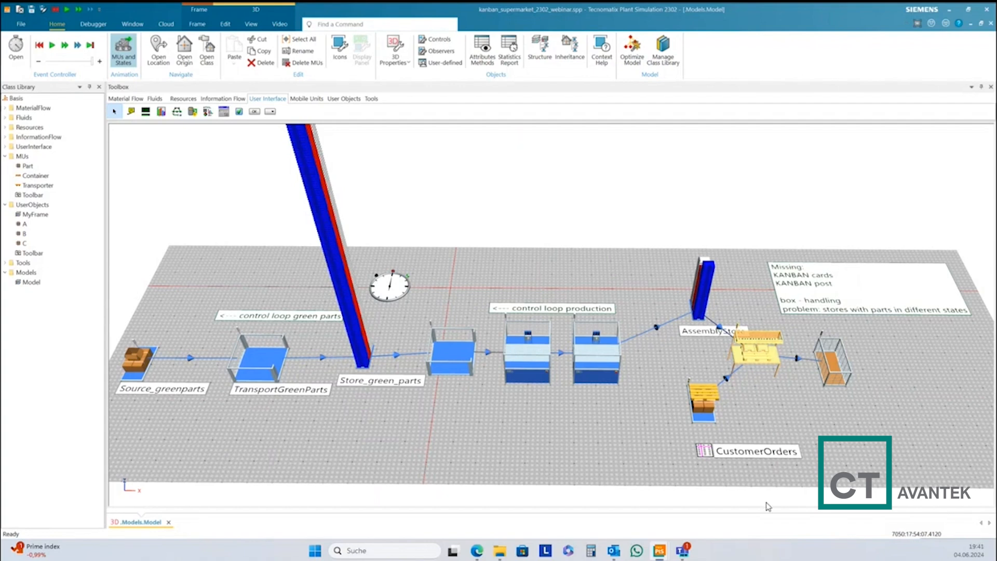
double_click(738, 357)
click(673, 254)
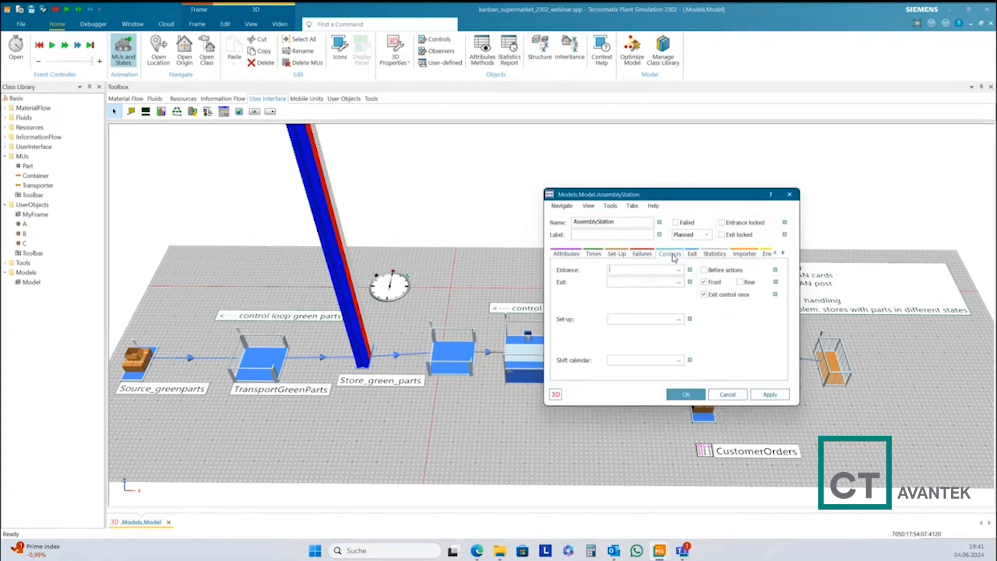
click(705, 270)
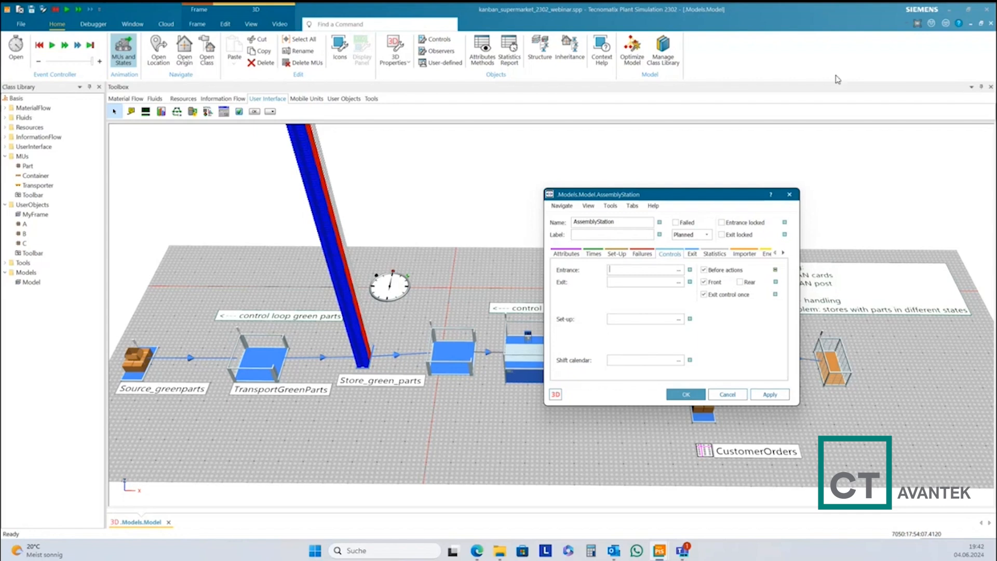
click(790, 194)
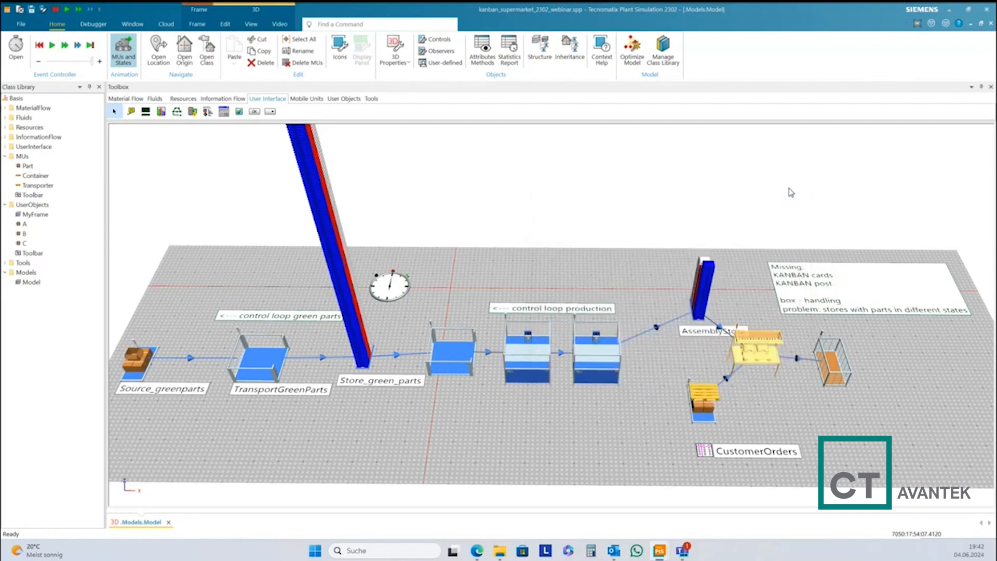
click(791, 193)
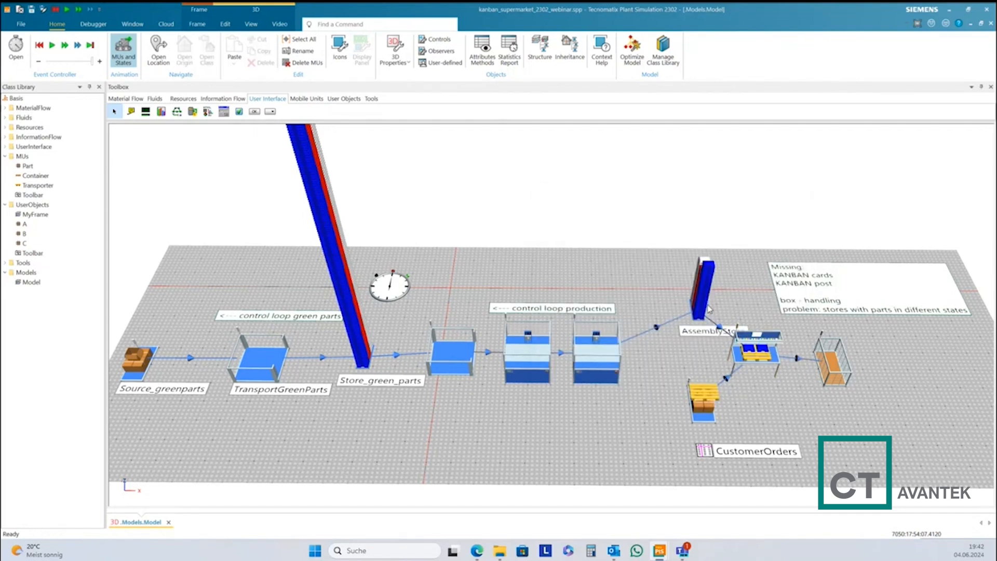
Look through AssemblyStore's Importer and User-defined settings and close its dialog without changes.
double_click(694, 324)
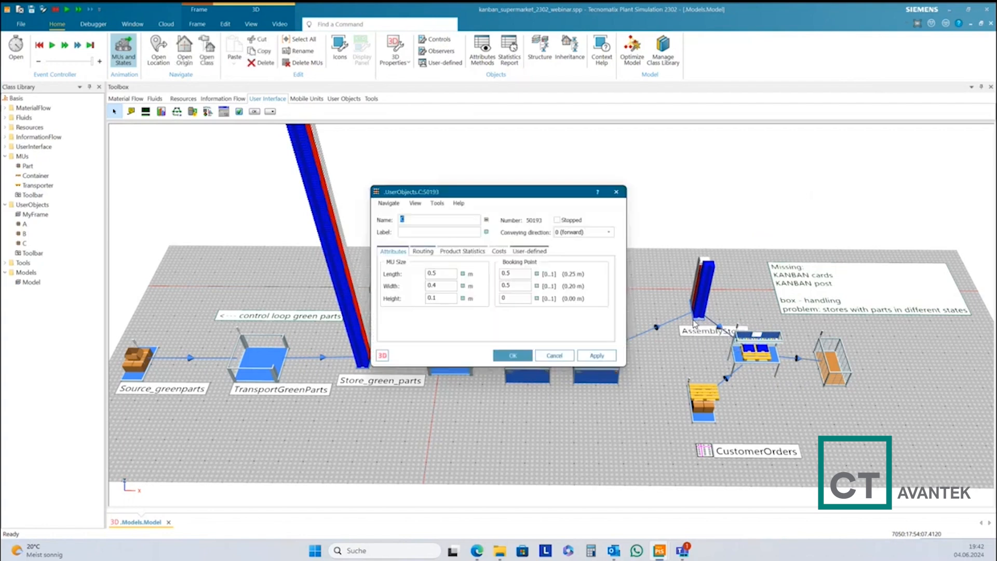
double_click(695, 325)
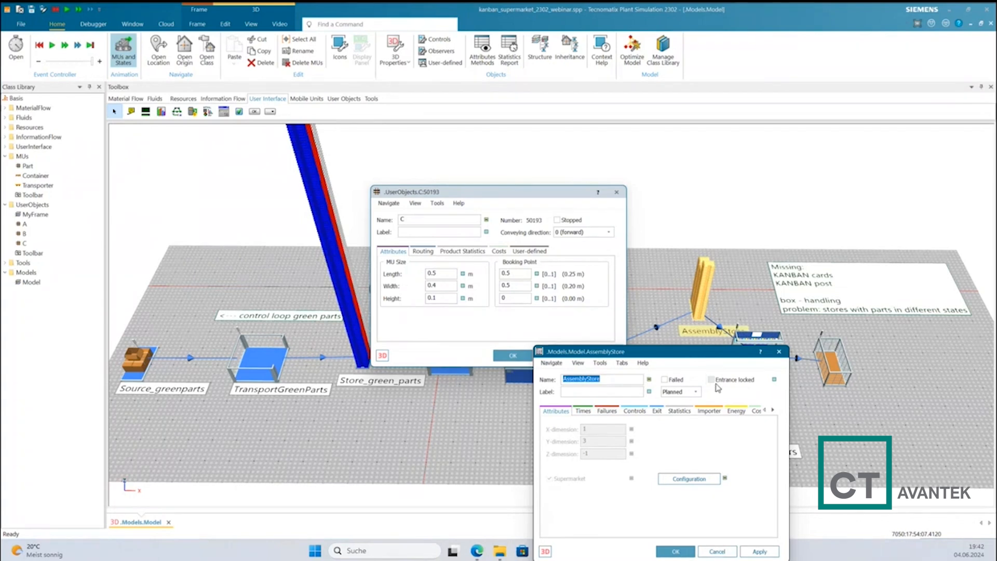
click(718, 414)
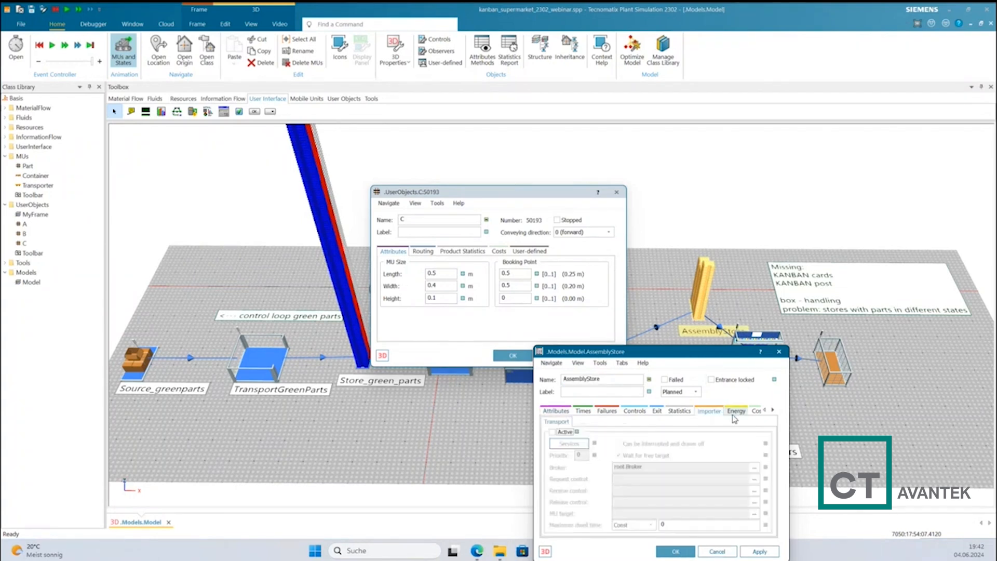
drag(649, 351, 540, 257)
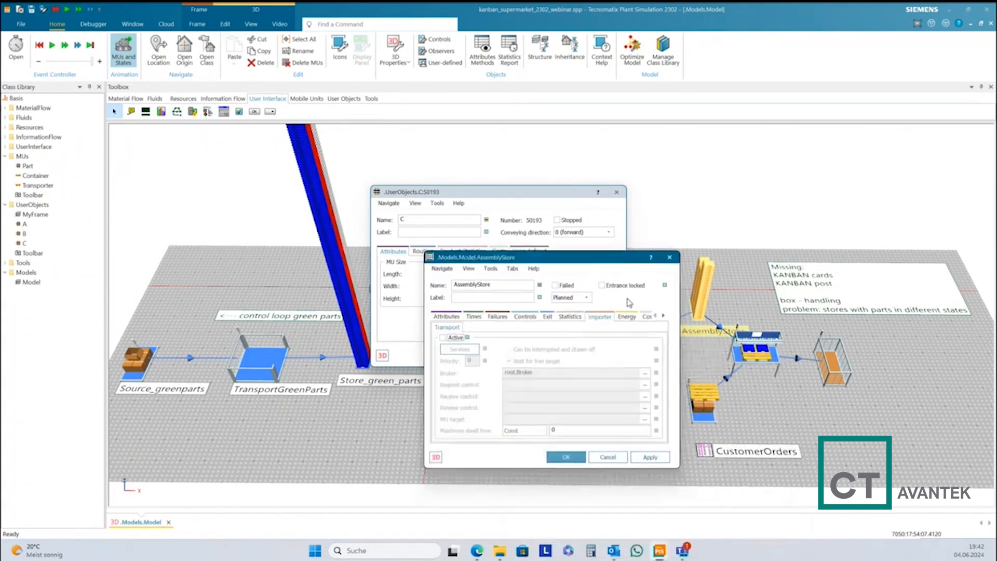
click(663, 315)
click(663, 315)
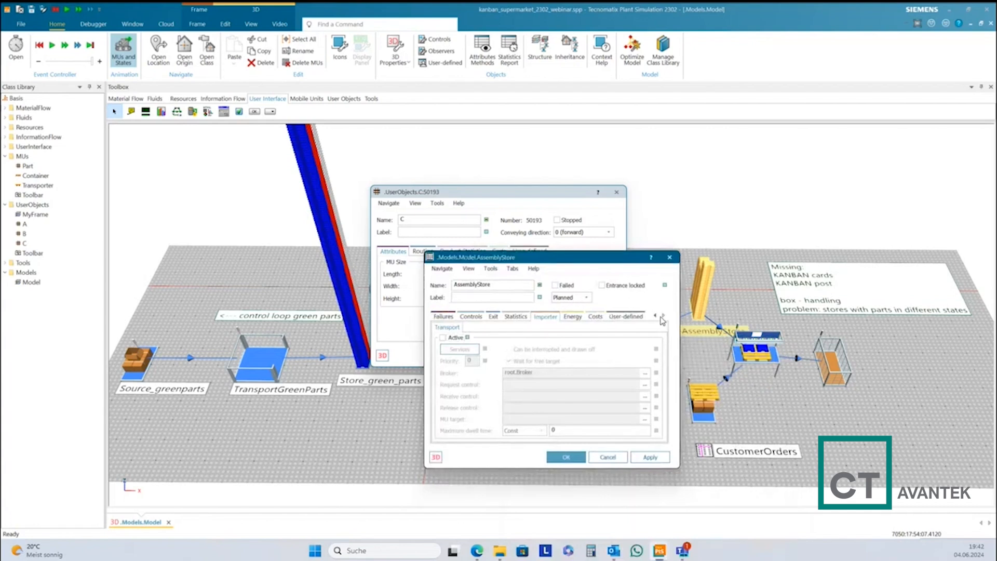
click(626, 317)
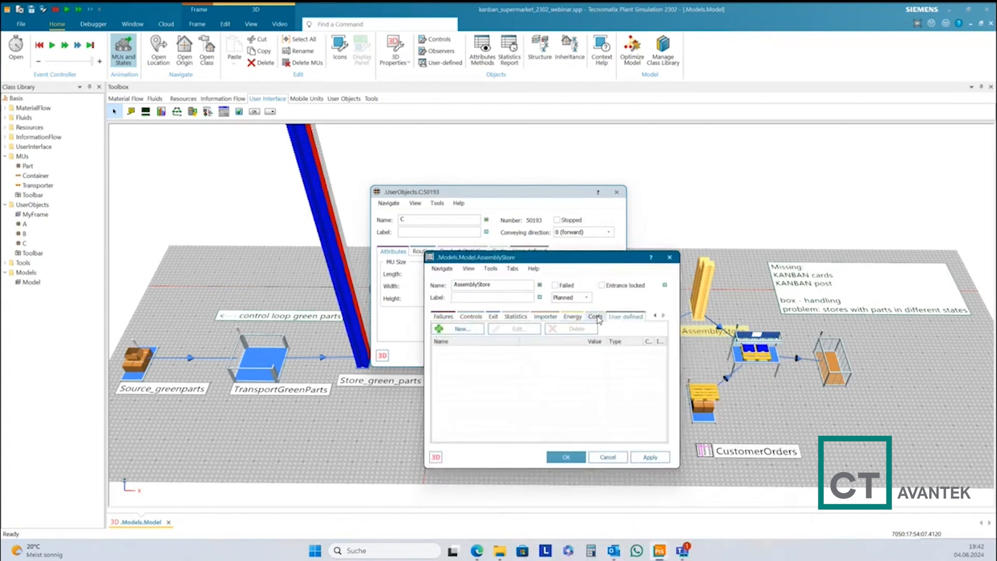
click(669, 257)
click(689, 323)
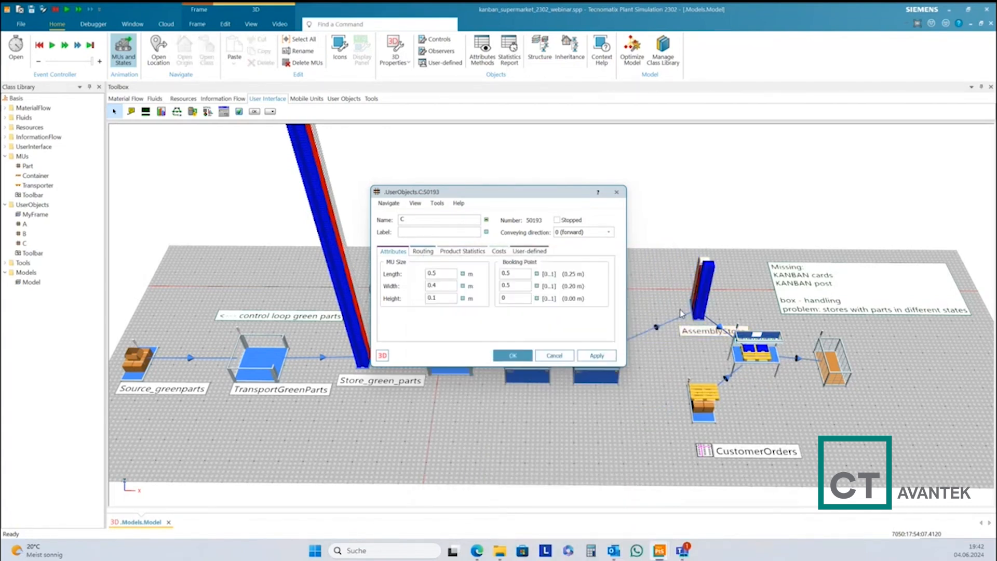
Examine AssemblyStore's supermarket stock table, close it, and close the dialog of the C part.
double_click(694, 322)
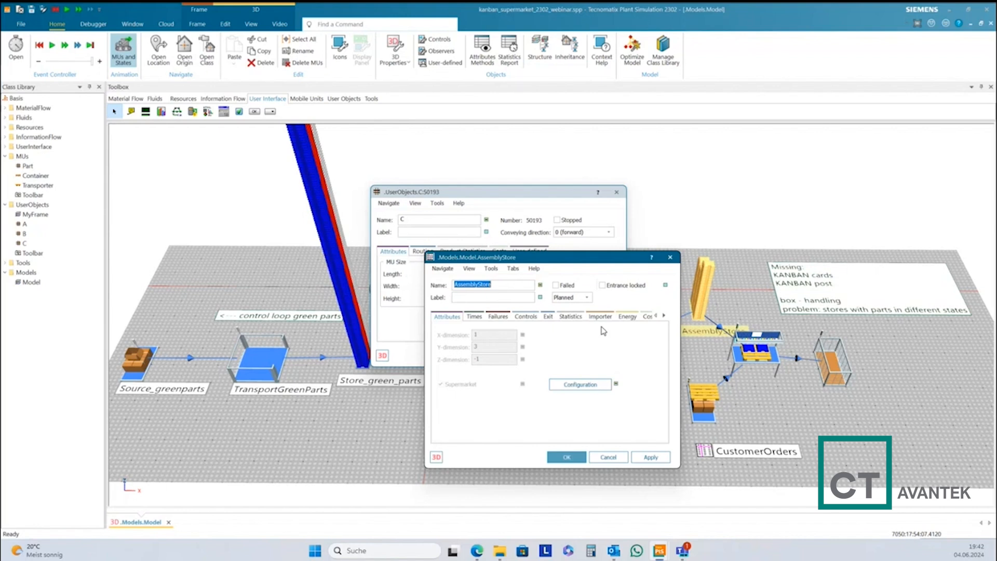
click(593, 386)
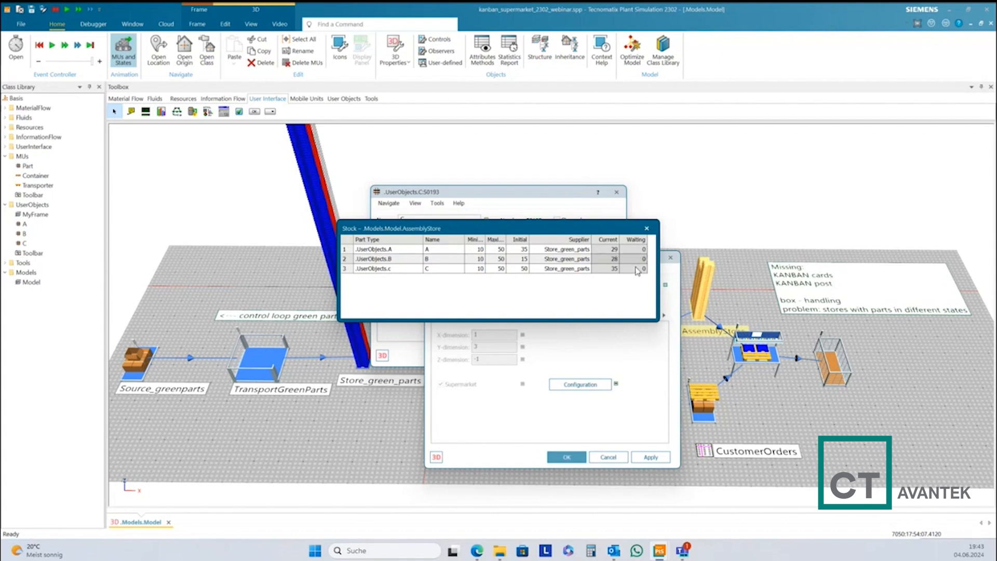
click(647, 228)
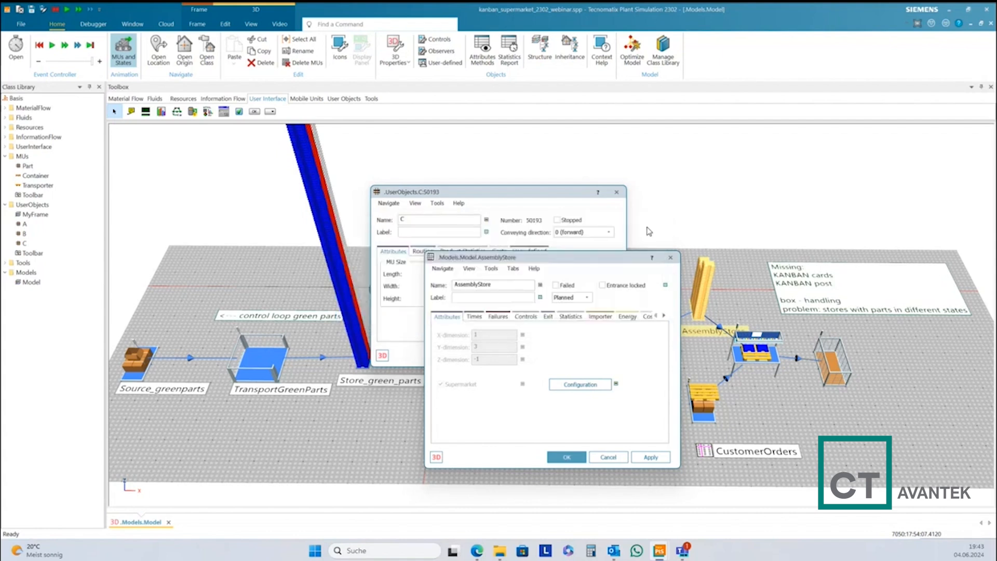
drag(649, 257, 614, 318)
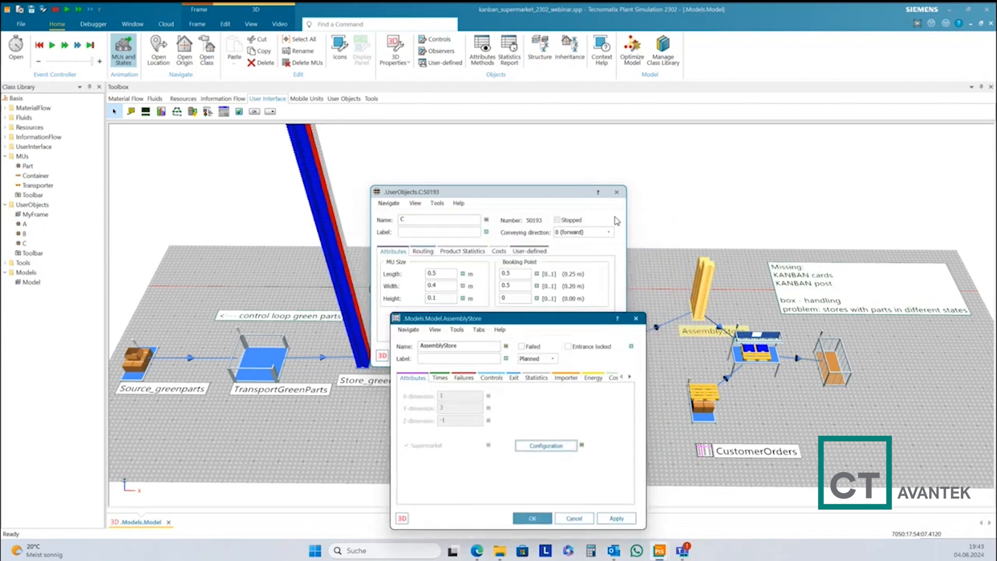
click(617, 192)
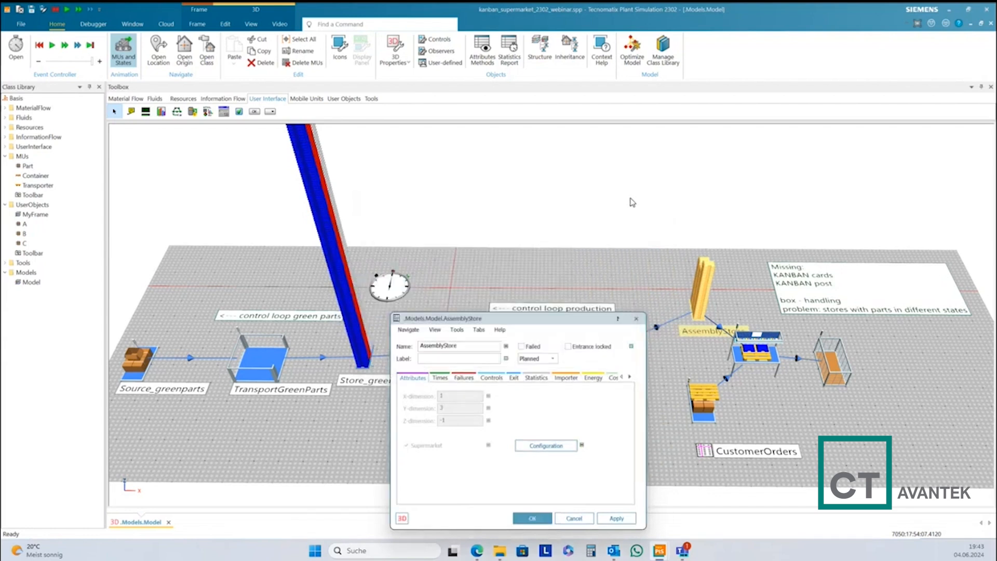
Place a Chart object behind AssemblyStore and assign AssemblyStore to it with the Occupancy statistics type.
click(228, 99)
drag(161, 111, 629, 234)
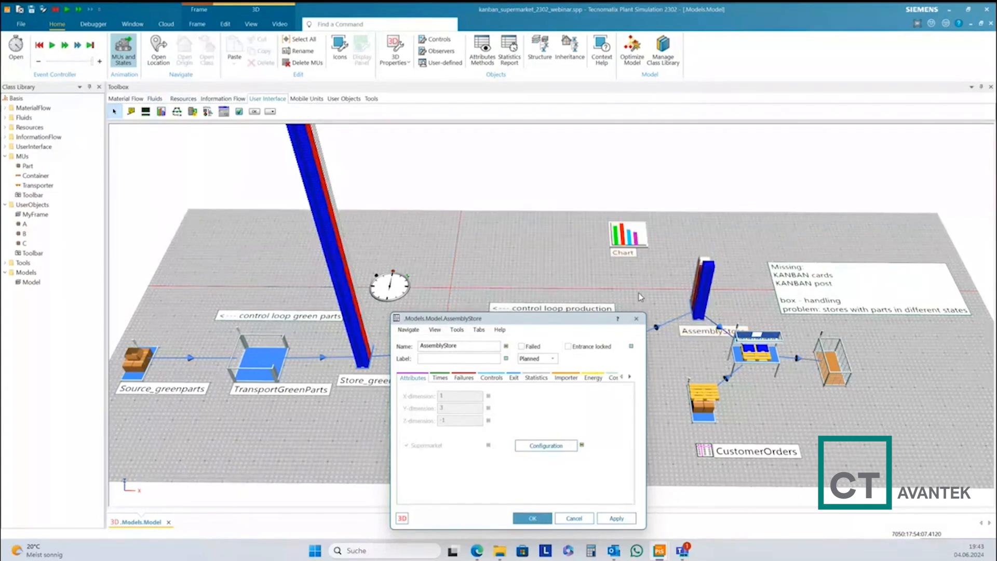
double_click(699, 330)
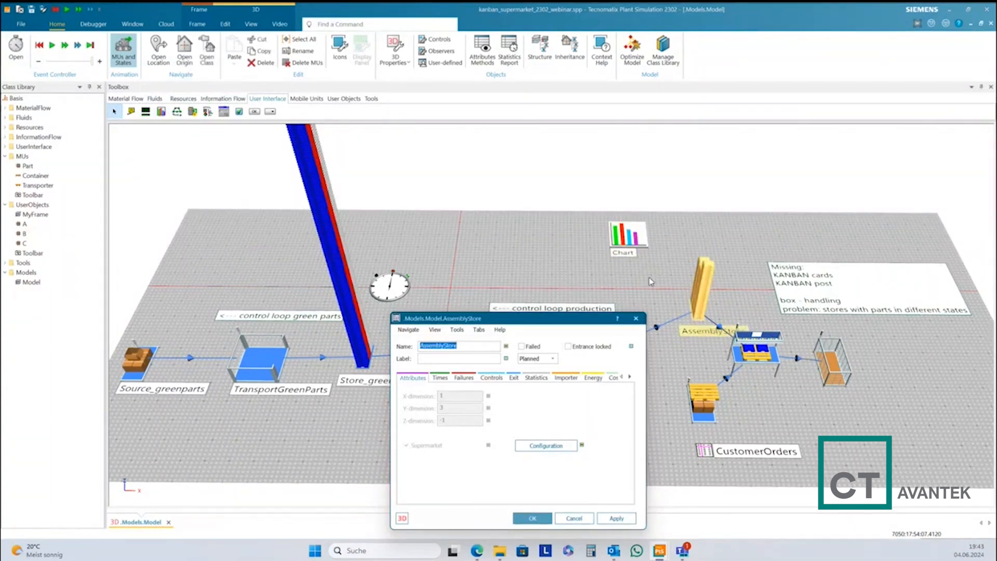
click(697, 324)
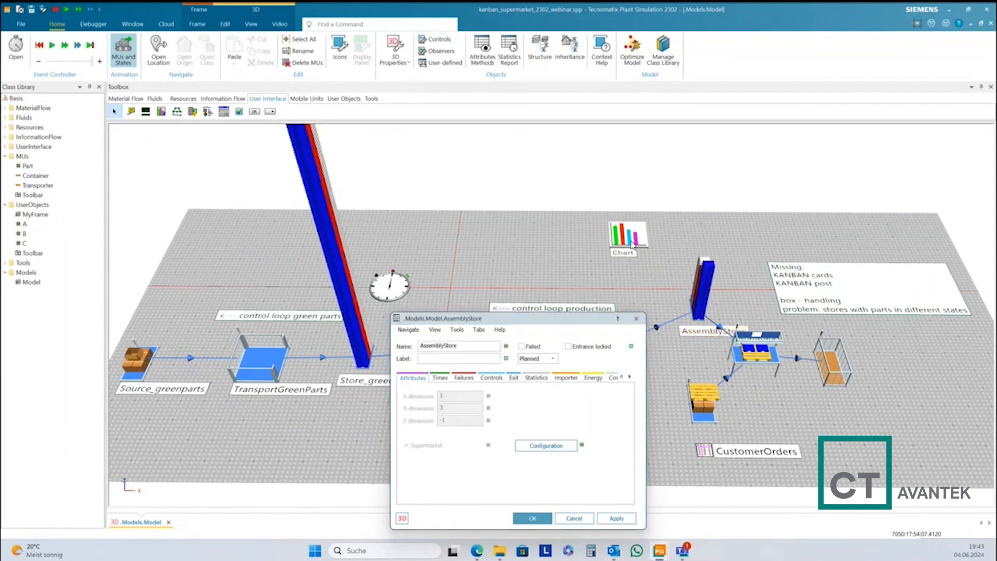
drag(695, 323, 627, 240)
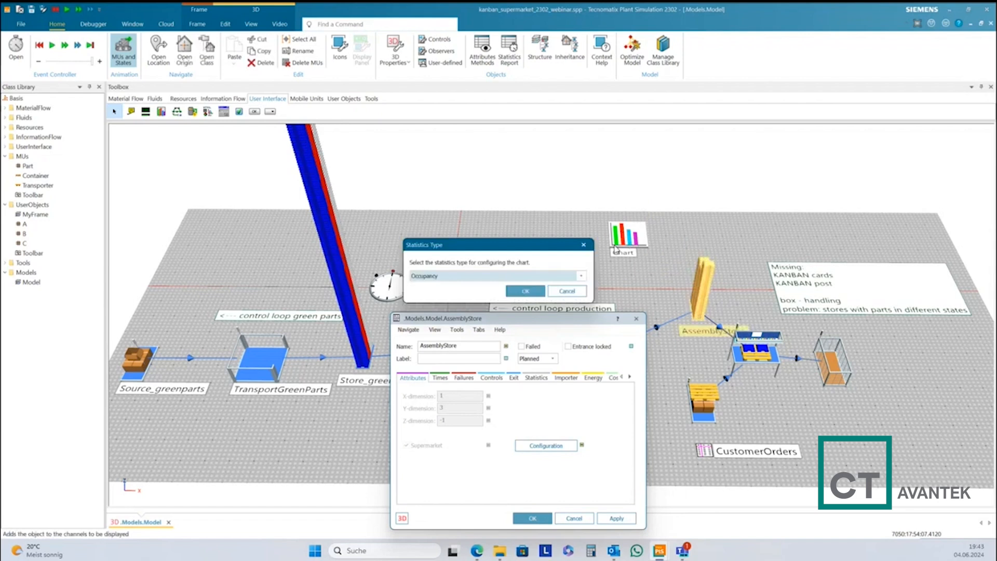
click(541, 292)
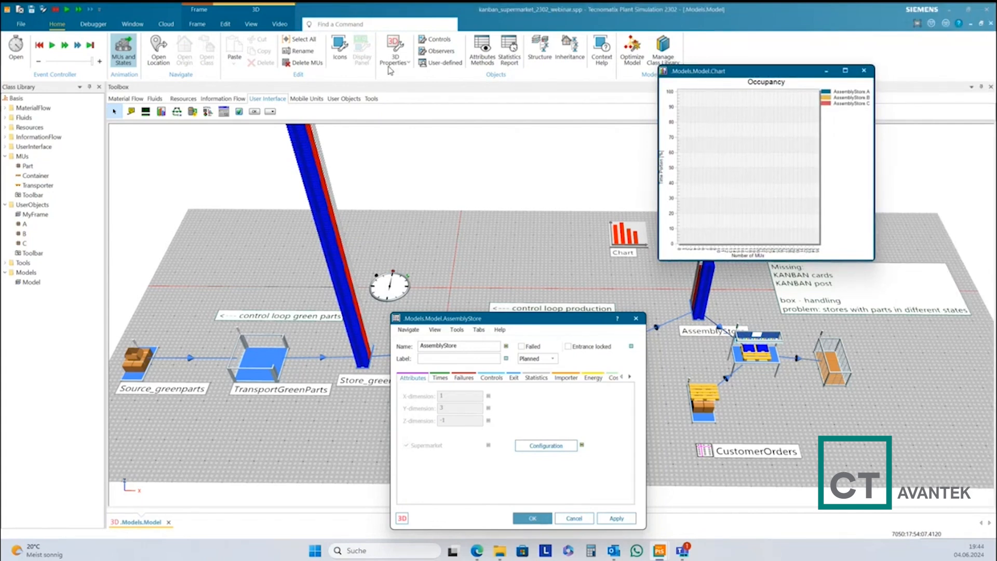
Run the simulation to fill the Occupancy chart, and apply Plotter as the chart's display category.
click(54, 46)
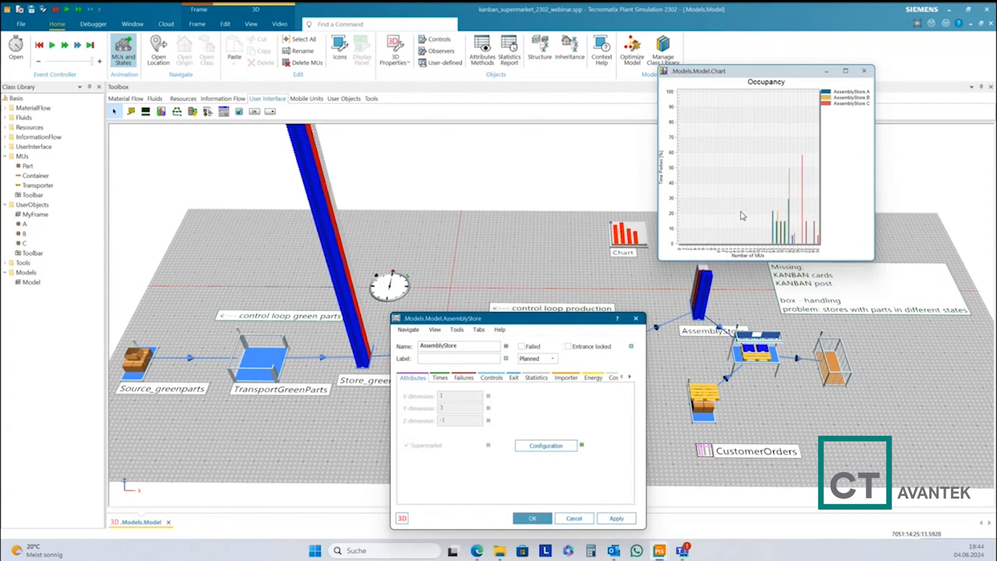
double_click(759, 191)
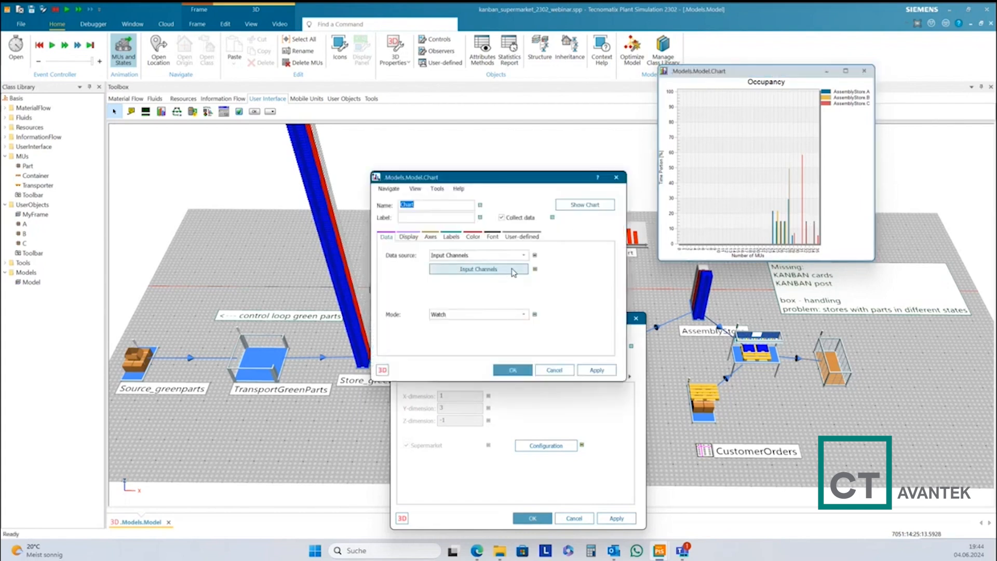
click(408, 236)
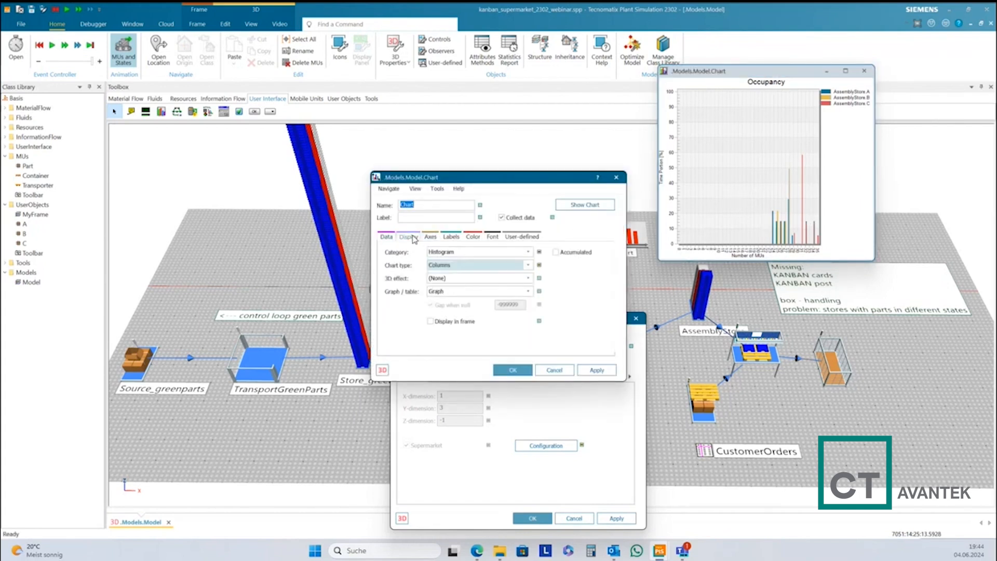
click(466, 253)
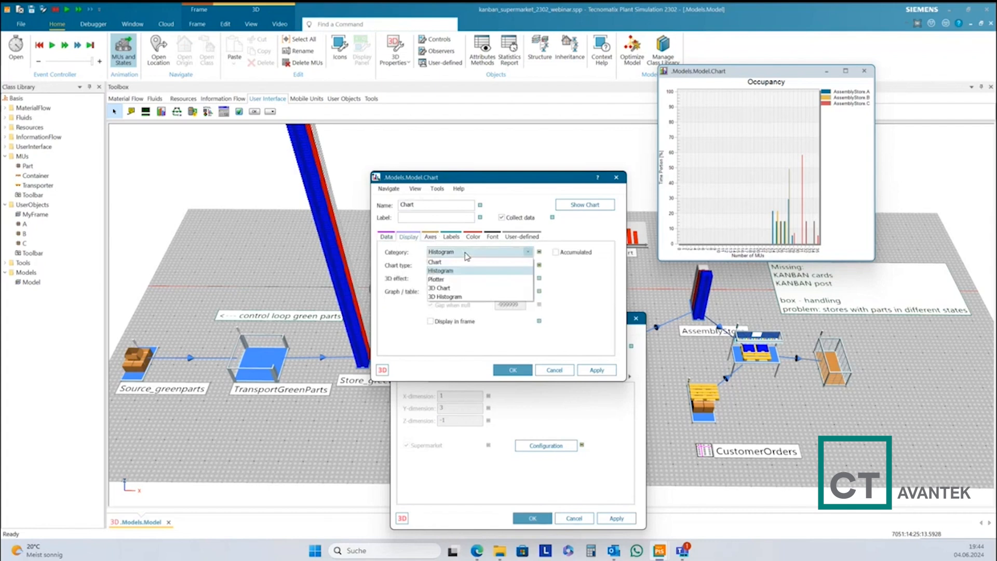
click(448, 279)
click(591, 373)
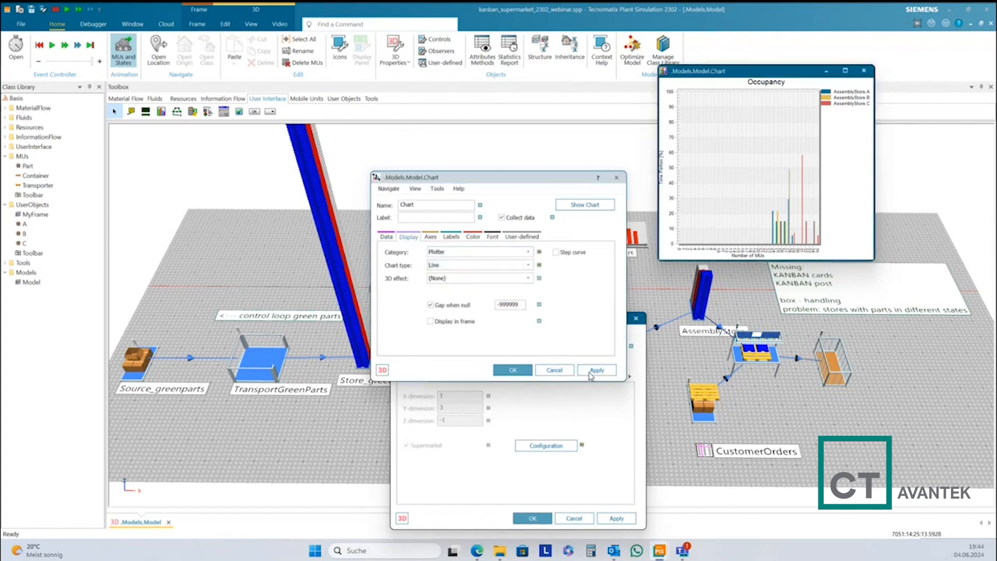
Run the simulation at increased speed to plot the AssemblyStore occupancy, and stop it.
click(52, 45)
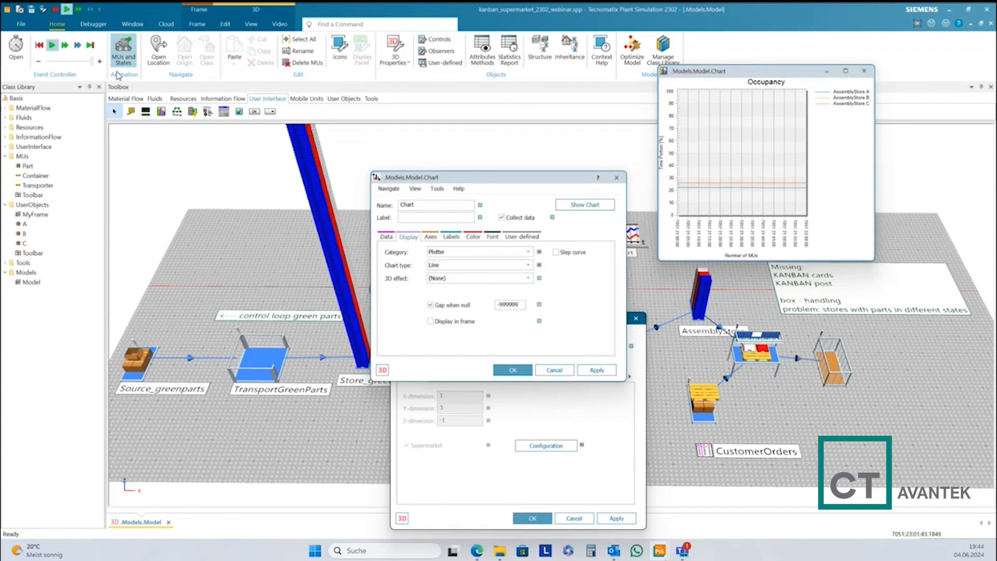
click(99, 61)
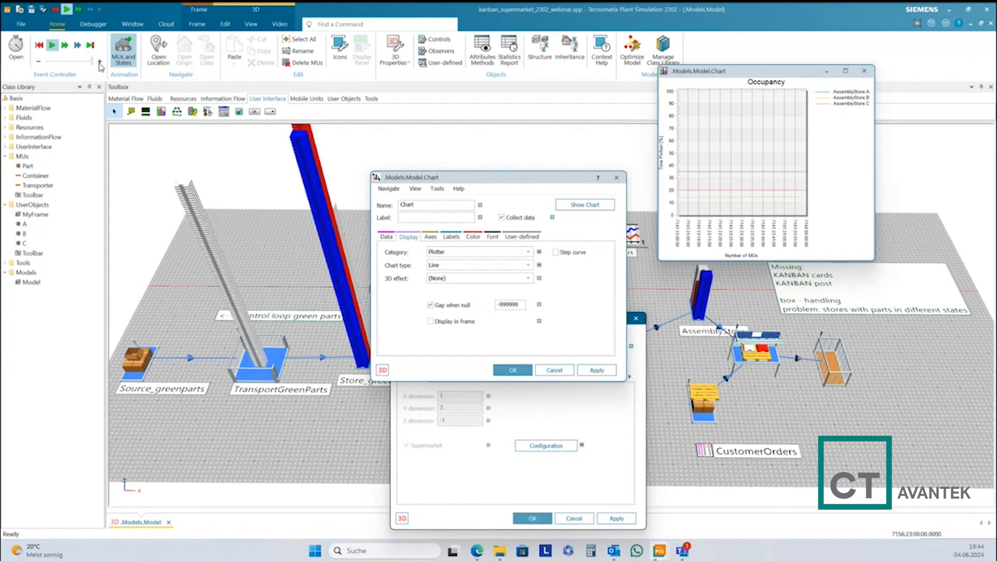
click(50, 46)
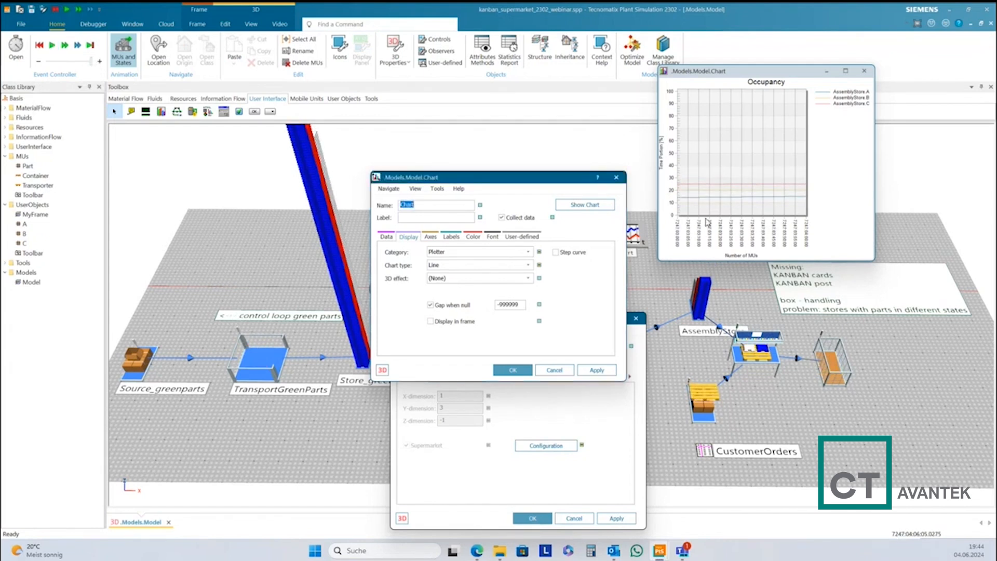
Set the chart's number of values to 100000 and its X range to 10:00:00:00, and confirm the settings.
click(431, 237)
click(463, 322)
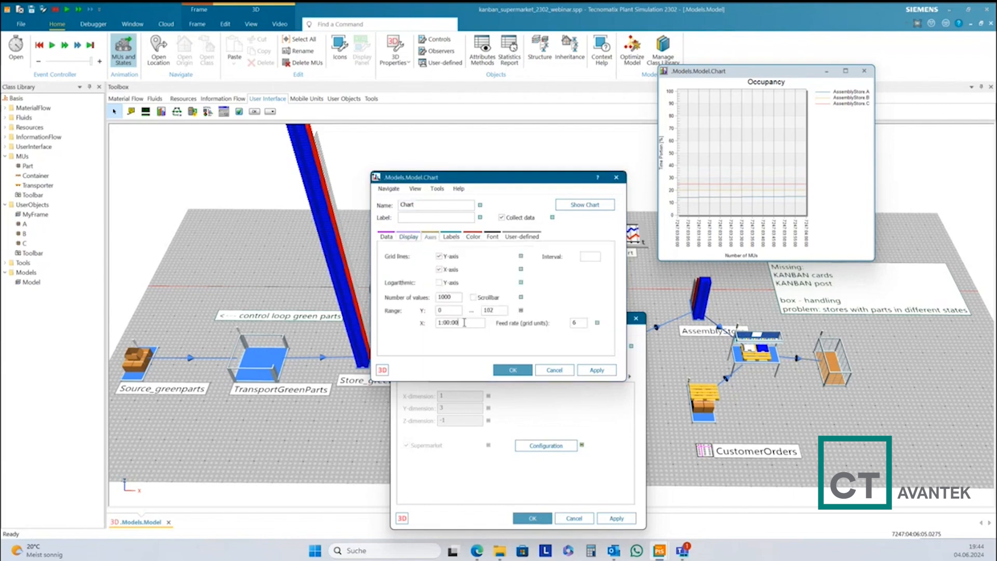
text(:00:0)
click(597, 369)
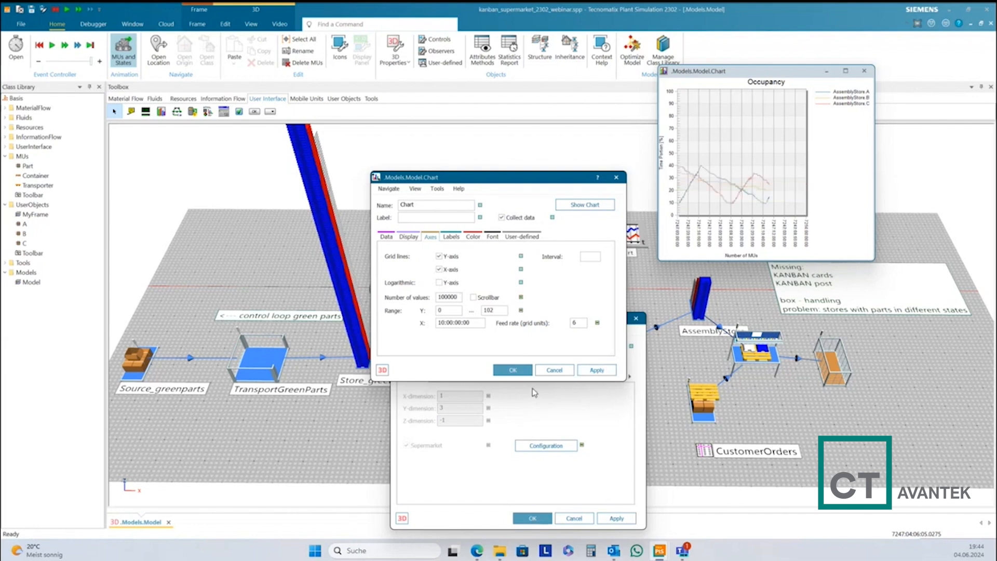
click(512, 370)
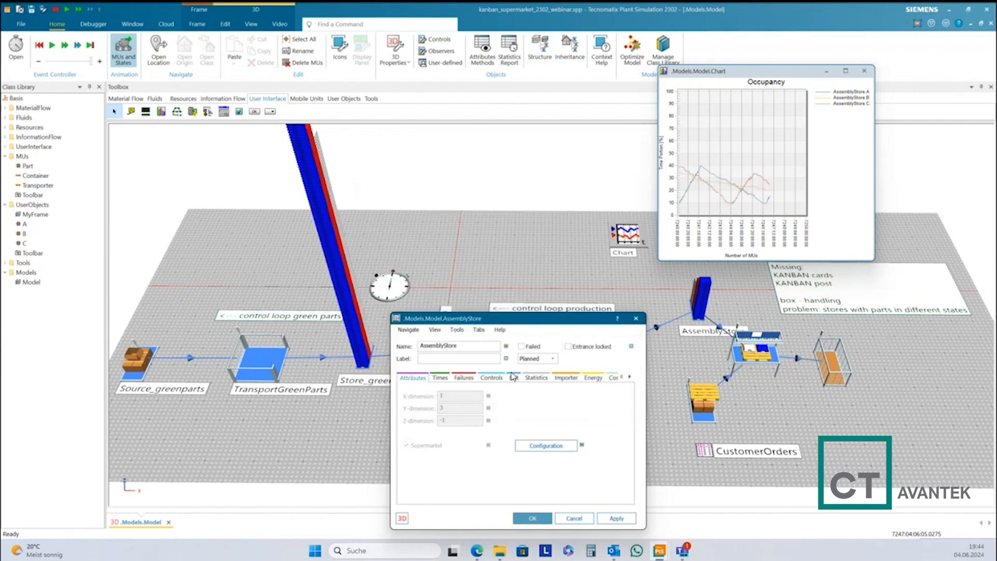
Run the simulation briefly, stop it, and close the AssemblyStore dialog.
click(51, 48)
click(52, 48)
click(632, 317)
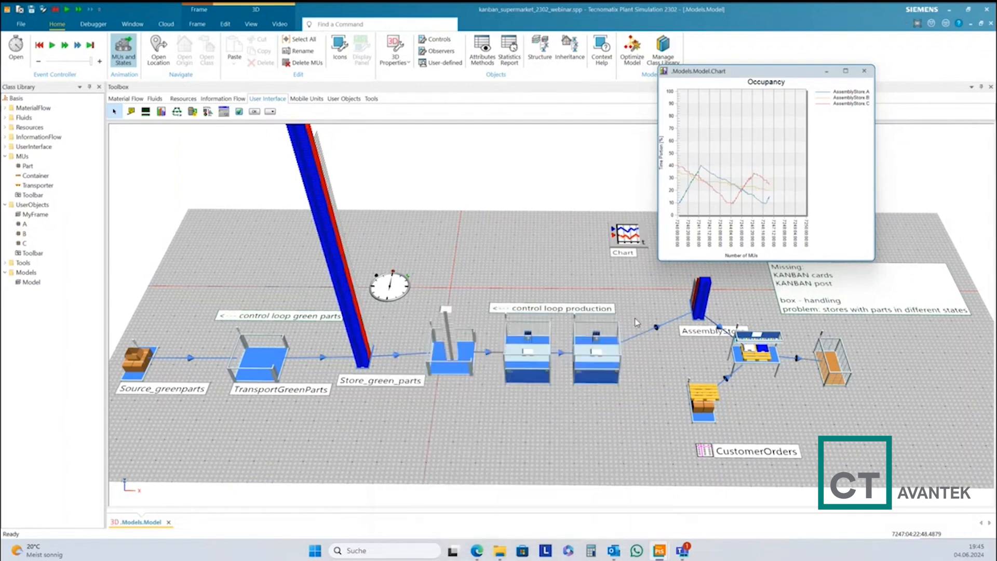
double_click(696, 323)
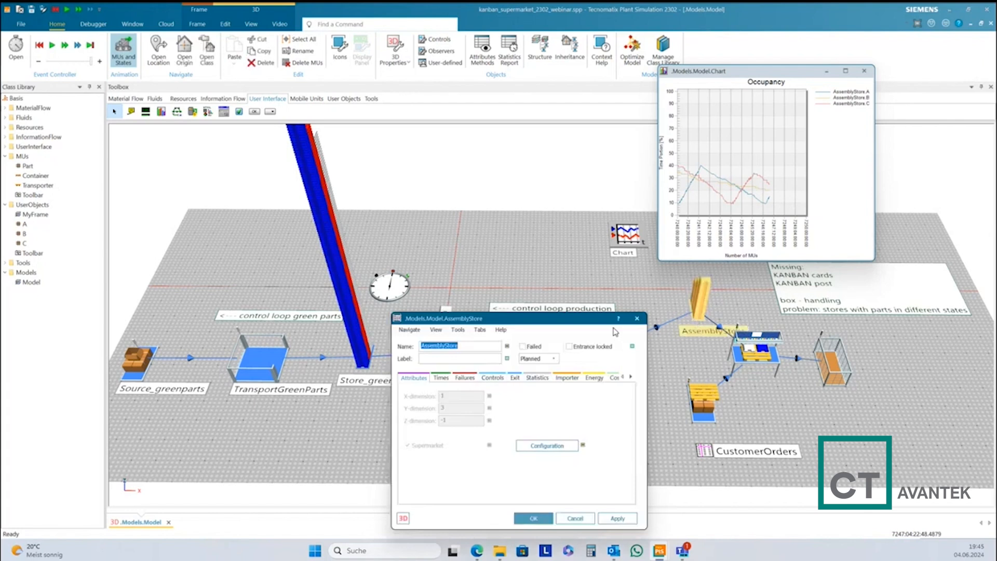
click(637, 319)
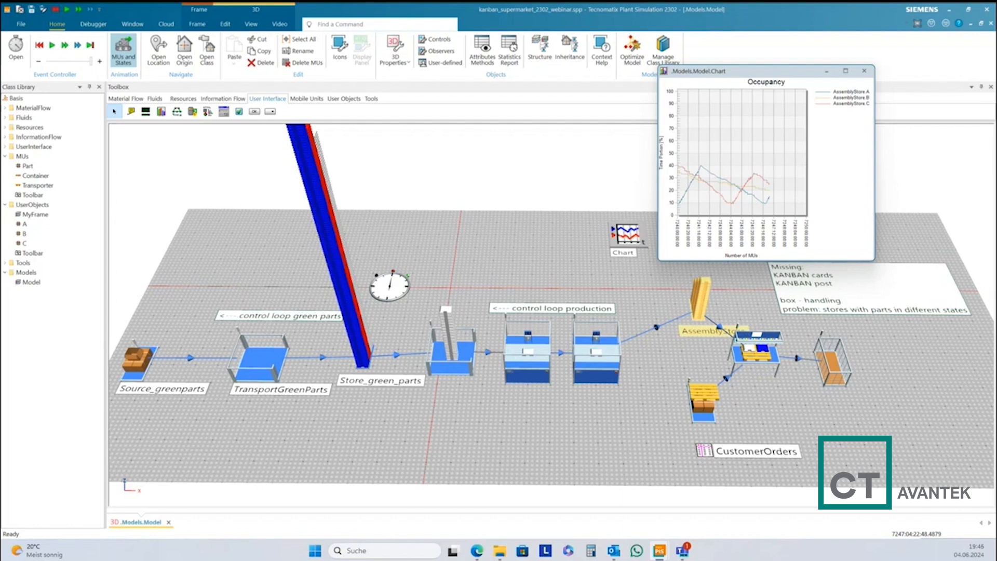
double_click(698, 323)
drag(568, 322, 606, 260)
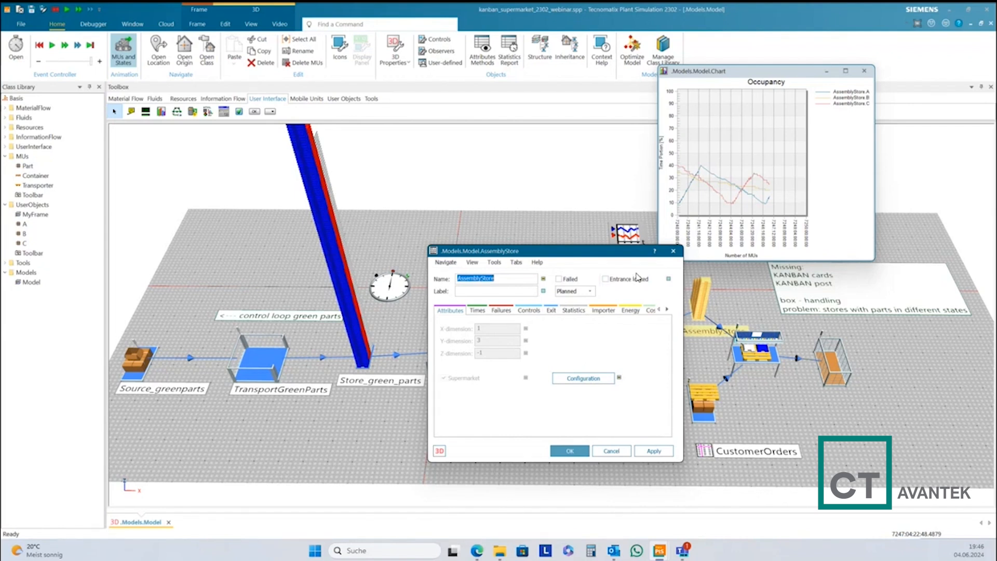
click(673, 251)
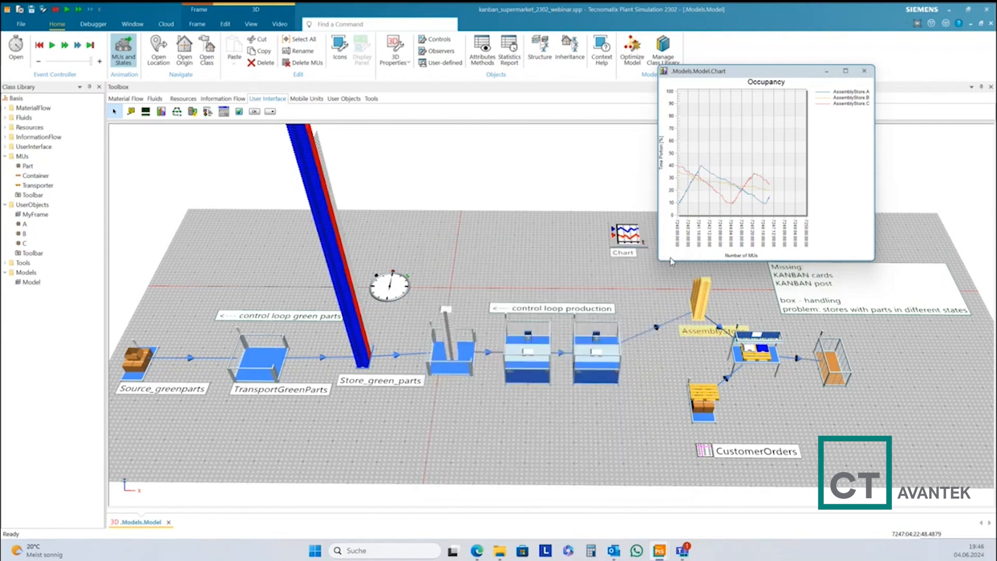
Open AssemblyStore's supermarket stock table and select the supplier entry of part C for inspection.
double_click(696, 319)
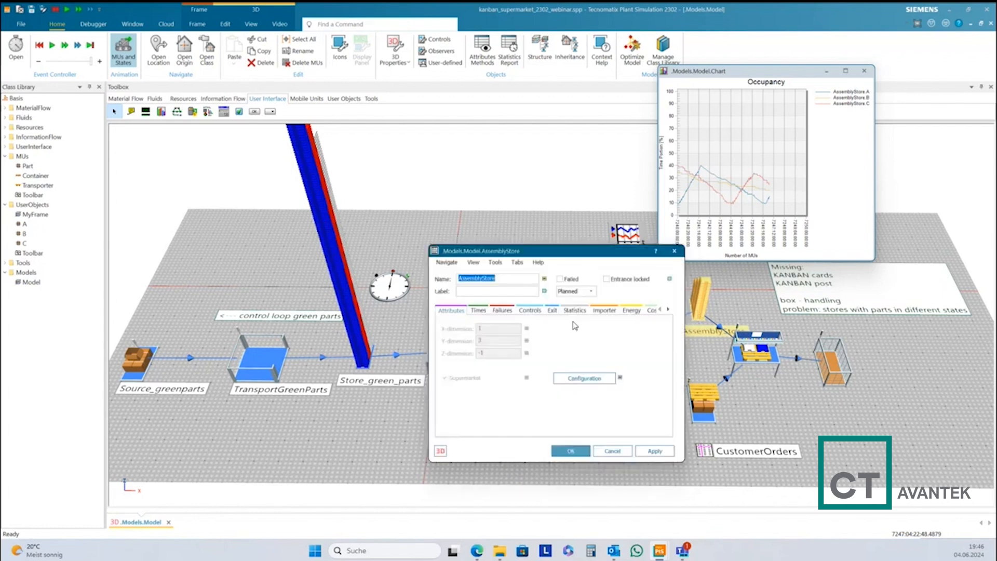
click(571, 378)
click(573, 271)
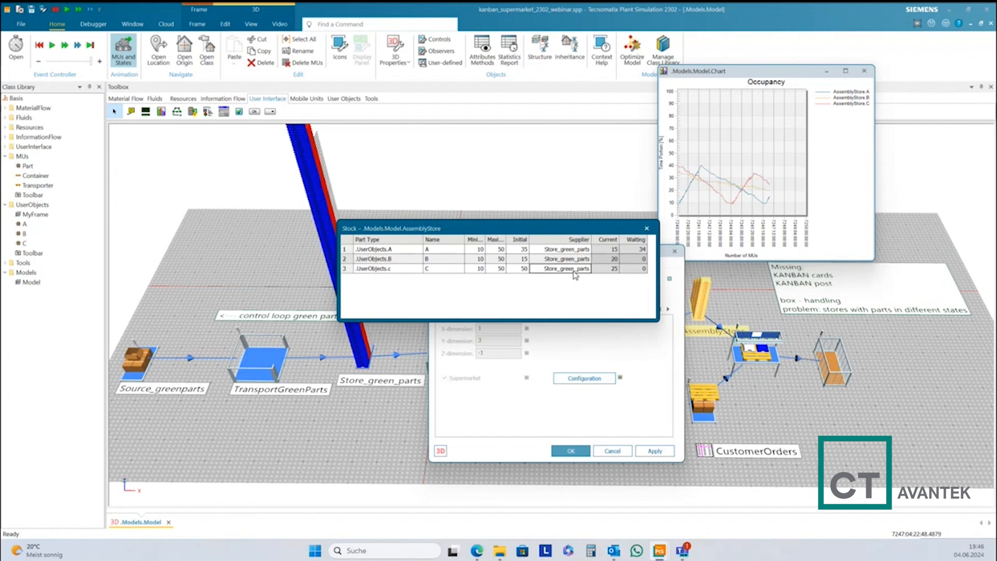
Reset the simulation and try to assign TransportGreen_parts as the supplier of part C in AssemblyStore's stock table.
click(39, 47)
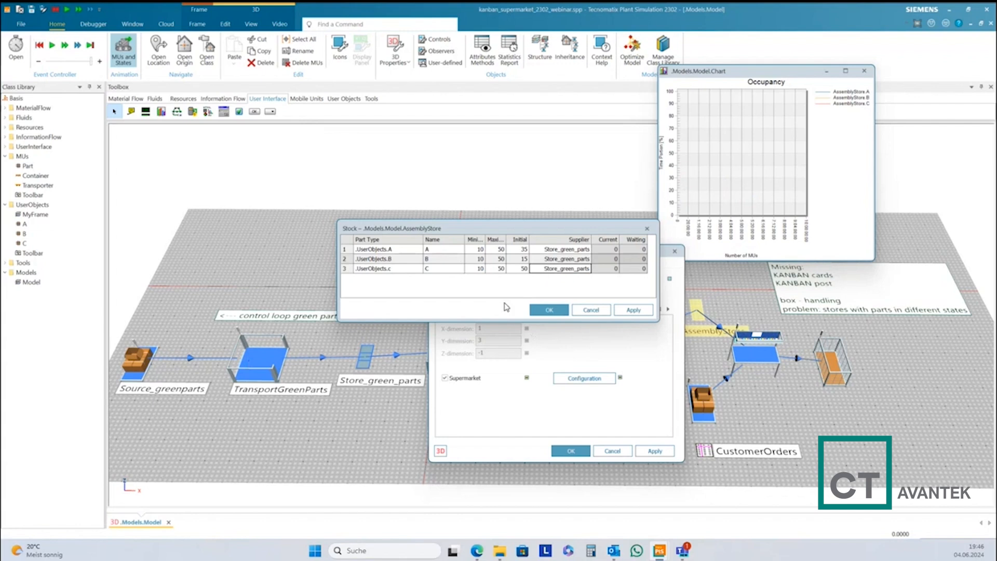
click(564, 274)
click(592, 269)
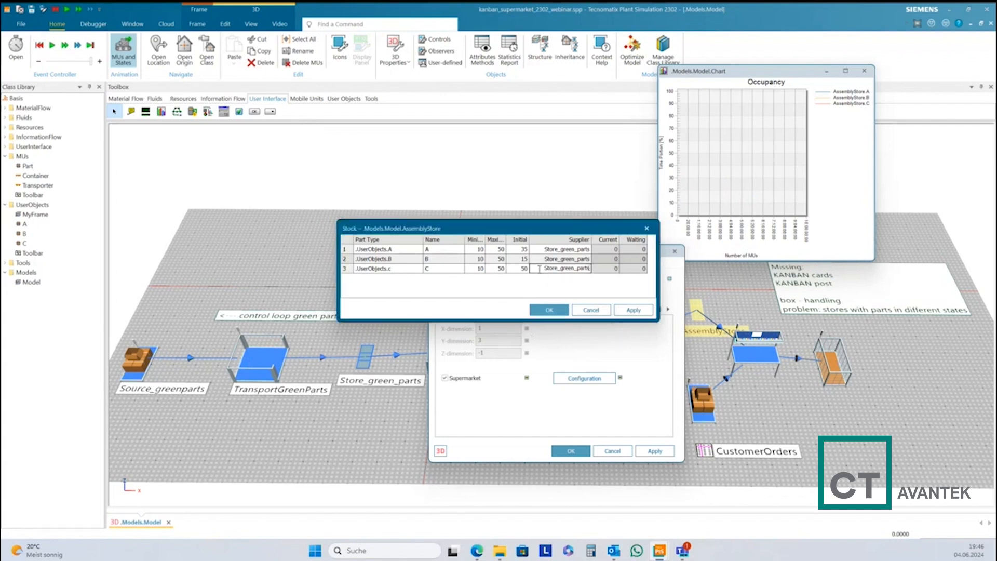
text(TransportGreen_parts)
click(632, 310)
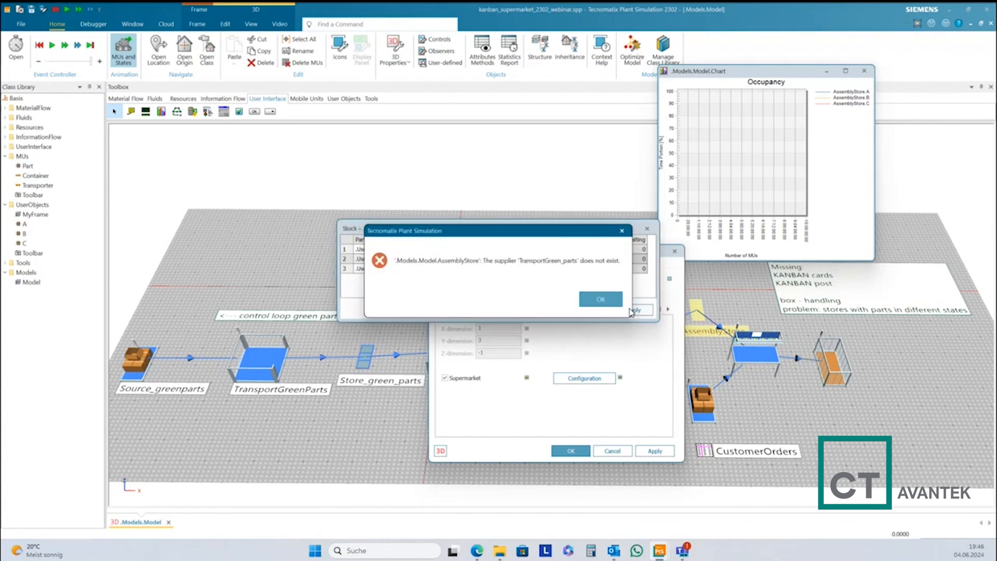
click(595, 301)
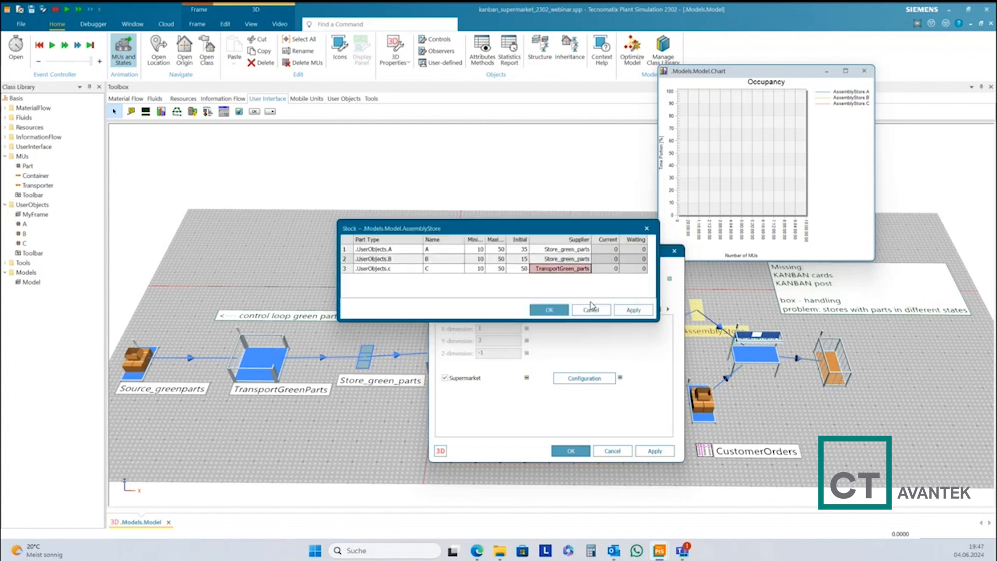
Correct part C's supplier entry to TransportGreenParts and try to apply it to the AssemblyStore stock table.
double_click(578, 269)
key(BackSpace)
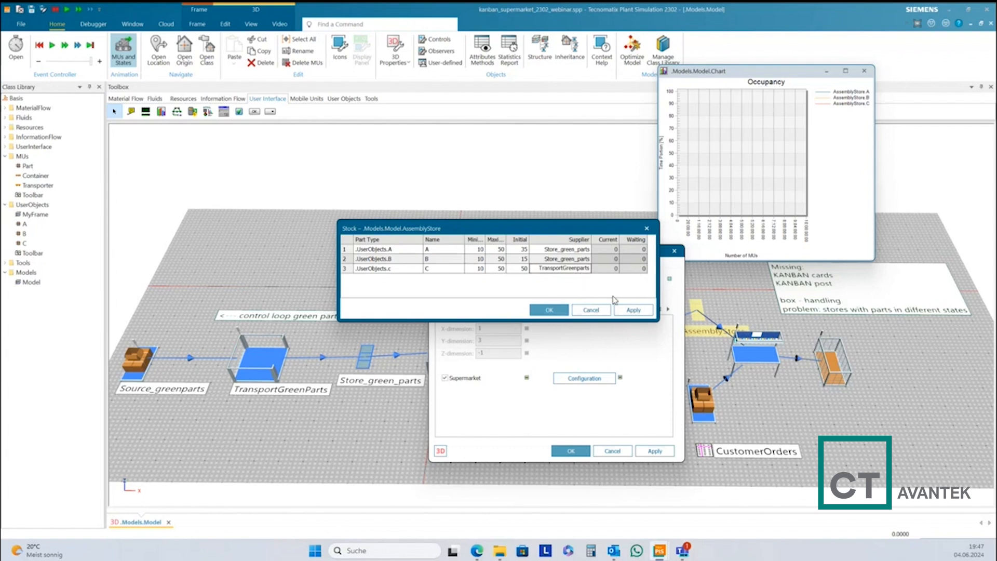
click(634, 310)
click(634, 310)
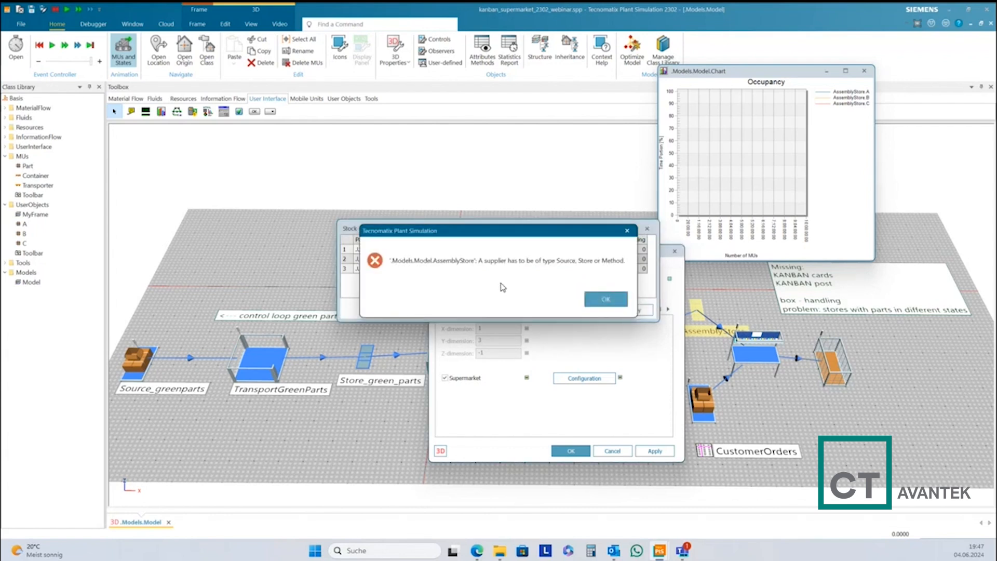
click(600, 302)
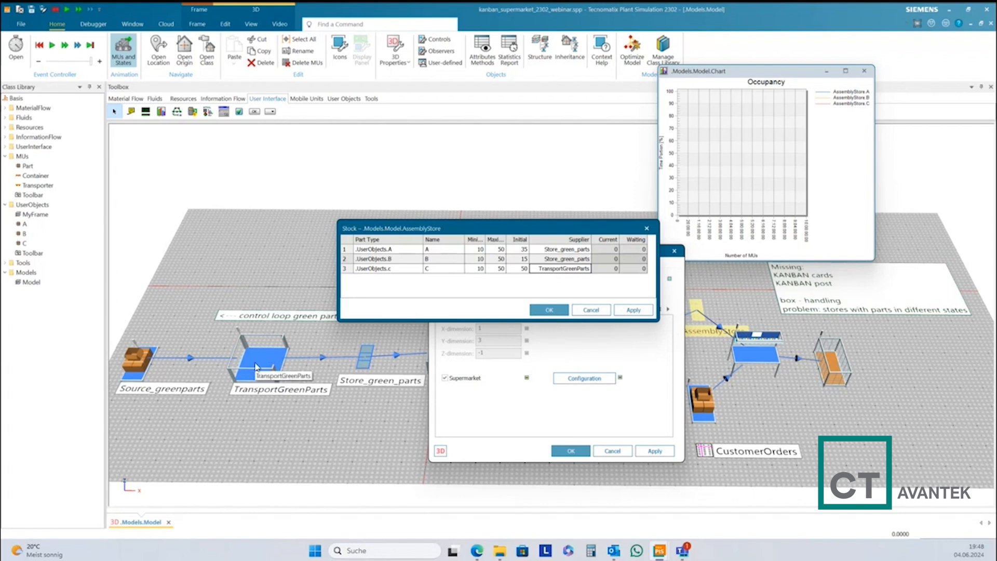
click(132, 370)
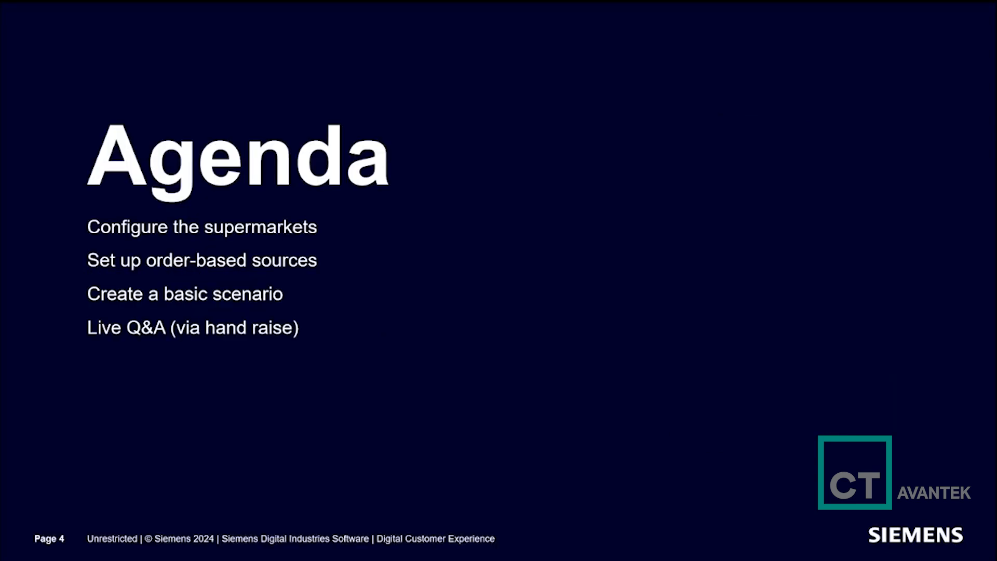
key(Right)
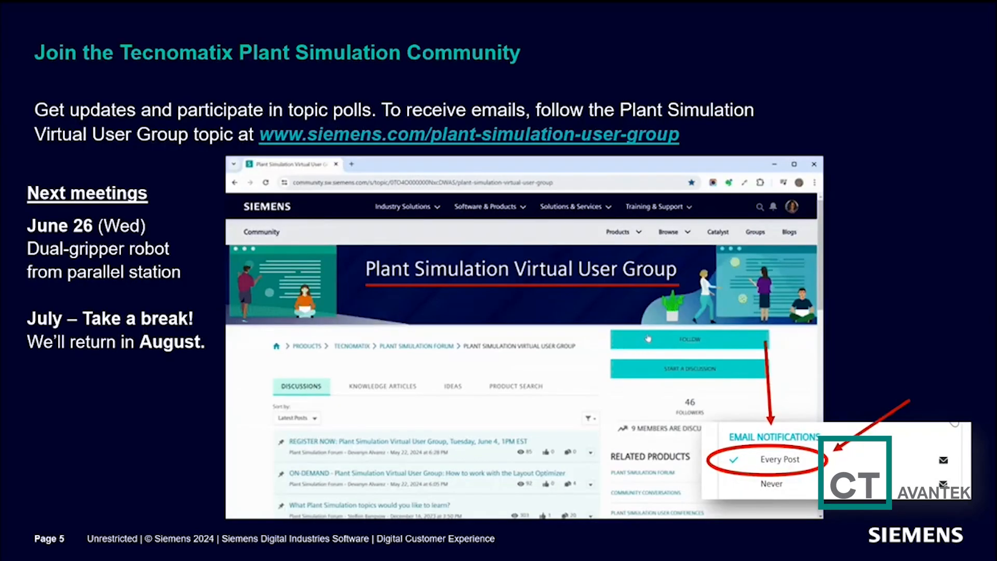